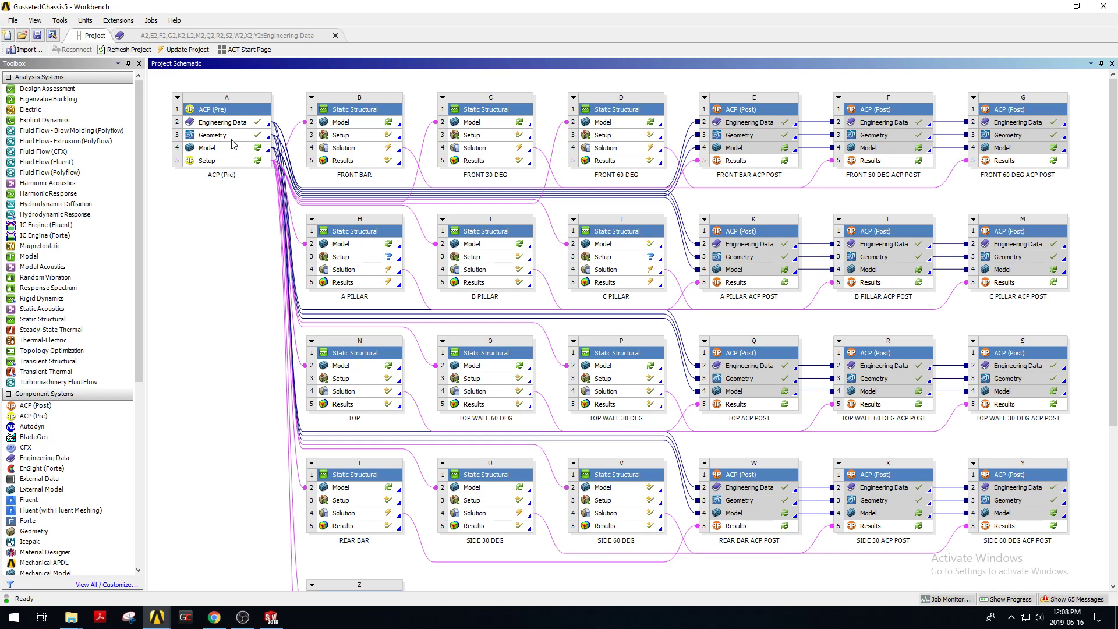
# Open the ACP (Pre) model in Mechanical, agreeing to re-read the upstream data.
pyautogui.click(218, 149)
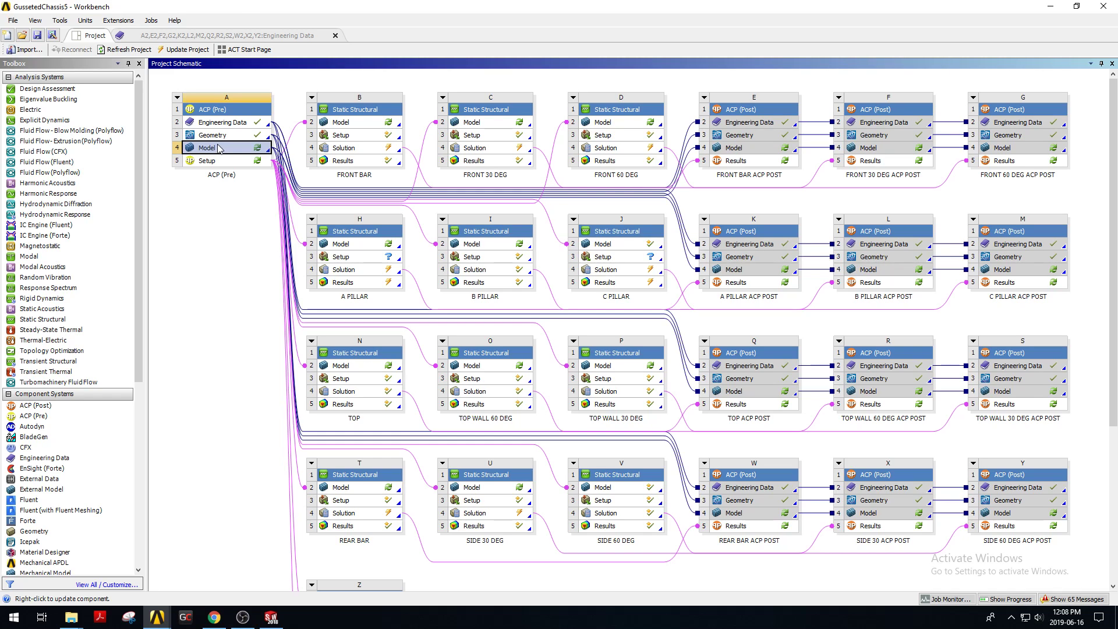
pyautogui.doubleClick(224, 151)
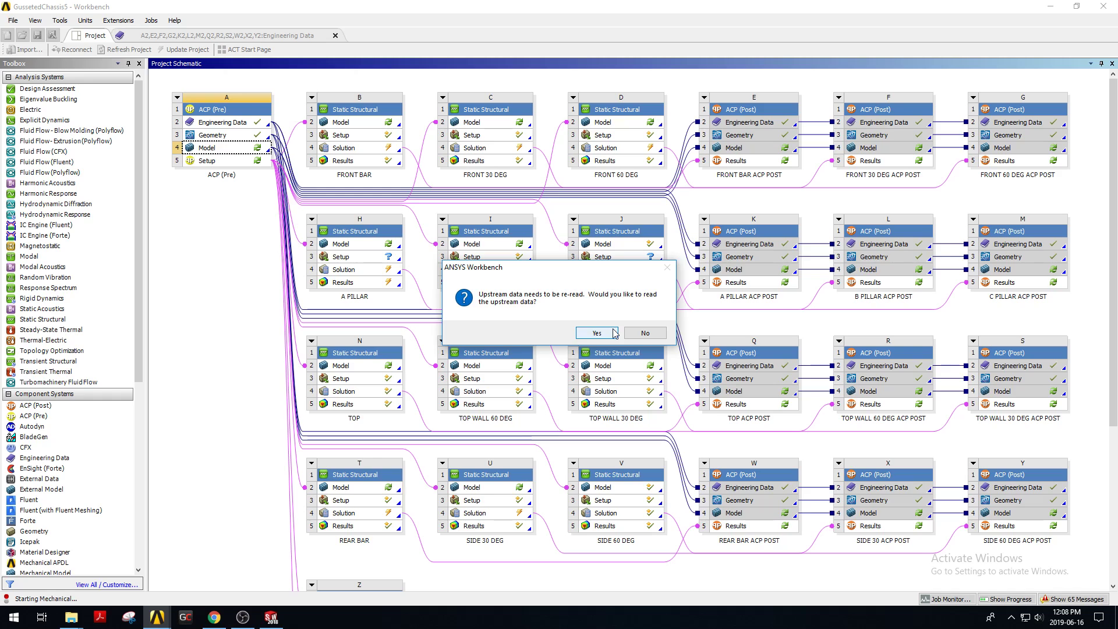
pyautogui.click(591, 333)
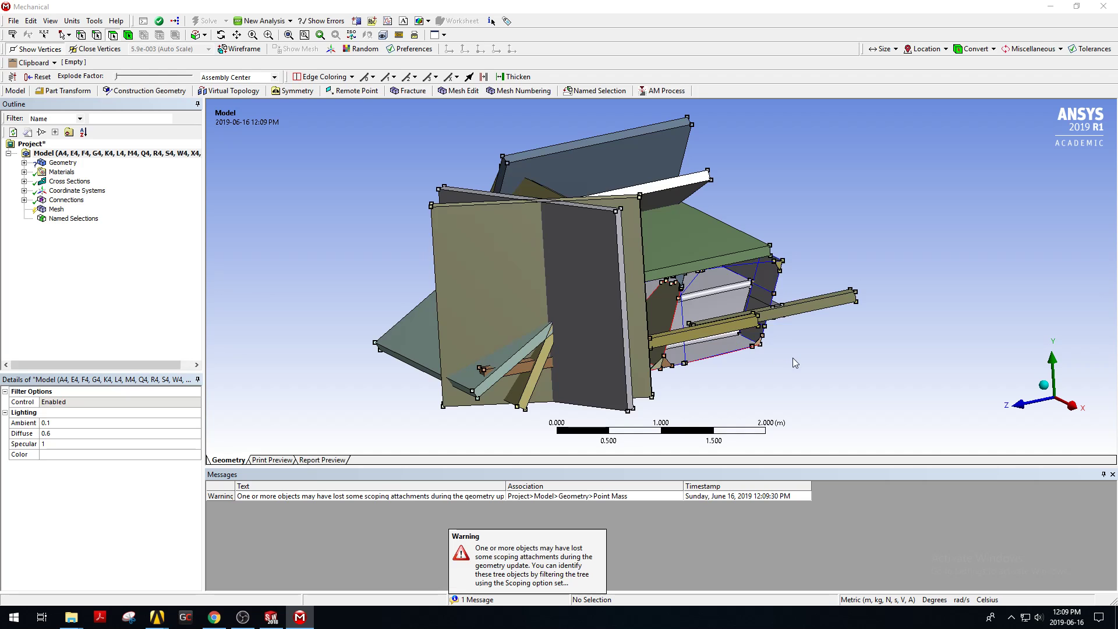
# Expand the Geometry branch of the model tree to list its bodies.
pyautogui.moveTo(674, 288); pyautogui.dragTo(533, 283, button='middle')
pyautogui.keyDown('ctrl'); pyautogui.moveTo(837, 334); pyautogui.dragTo(684, 261, button='middle'); pyautogui.keyUp('ctrl')
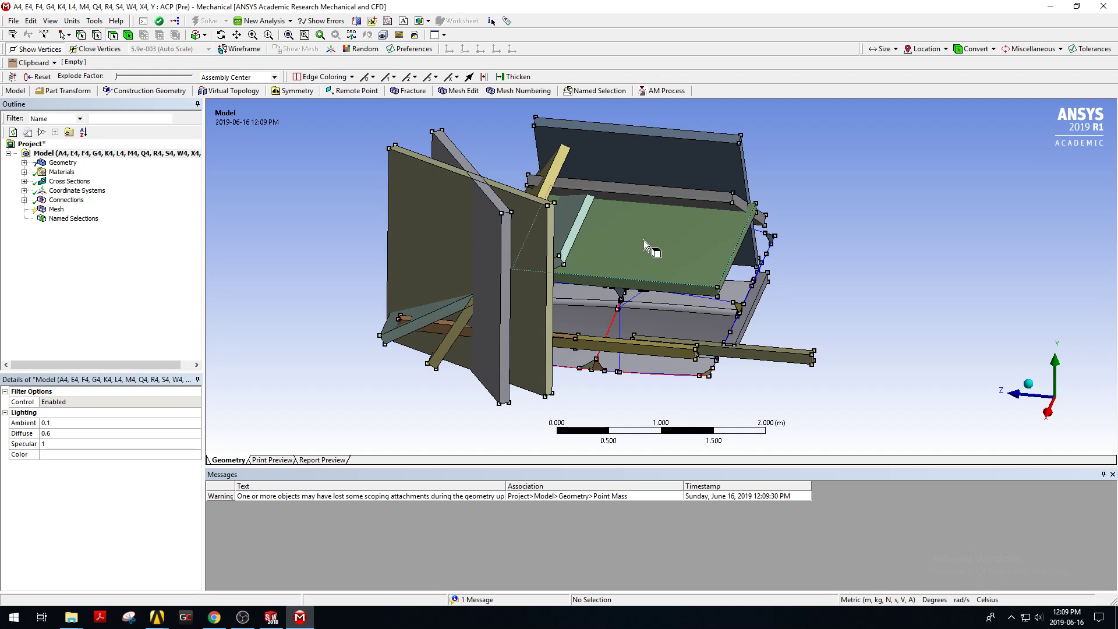
pyautogui.click(24, 163)
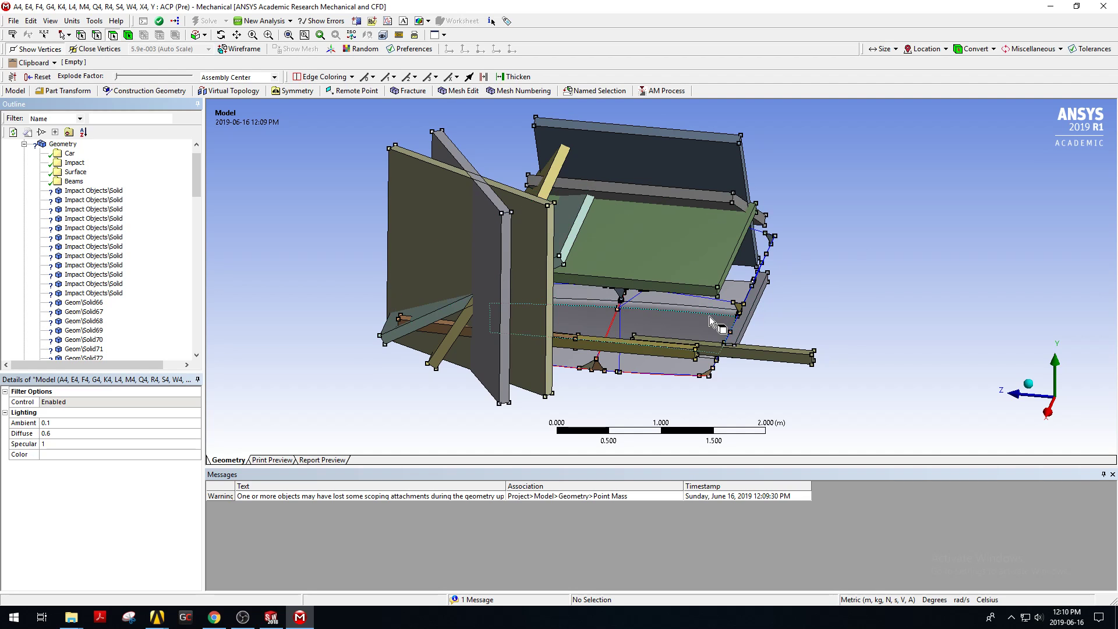
pyautogui.moveTo(717, 319); pyautogui.dragTo(658, 306, button='middle')
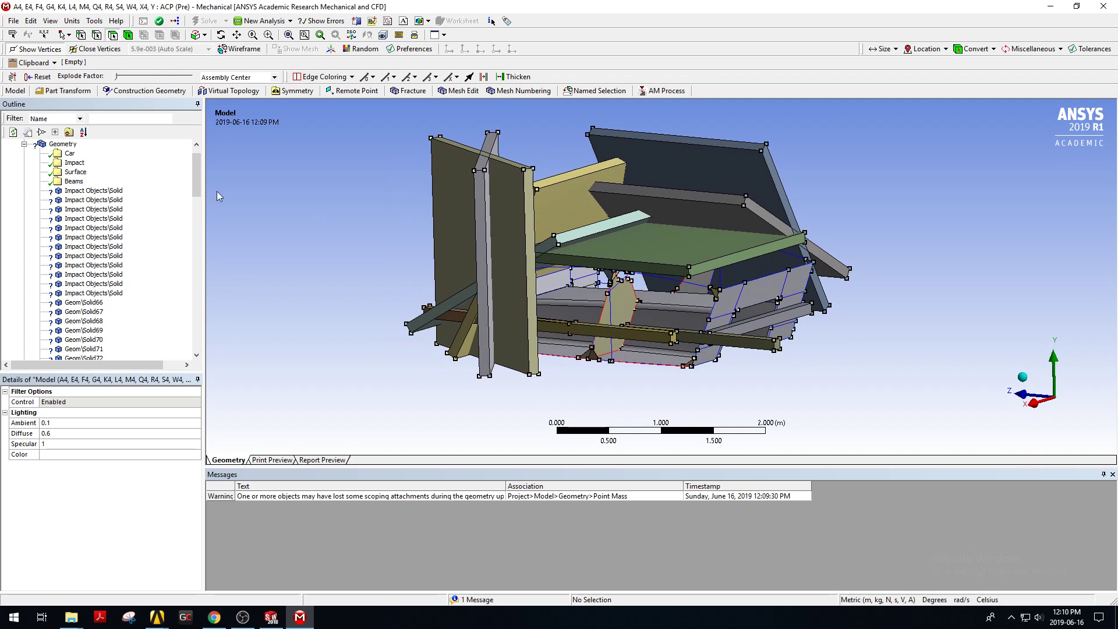
pyautogui.click(82, 192)
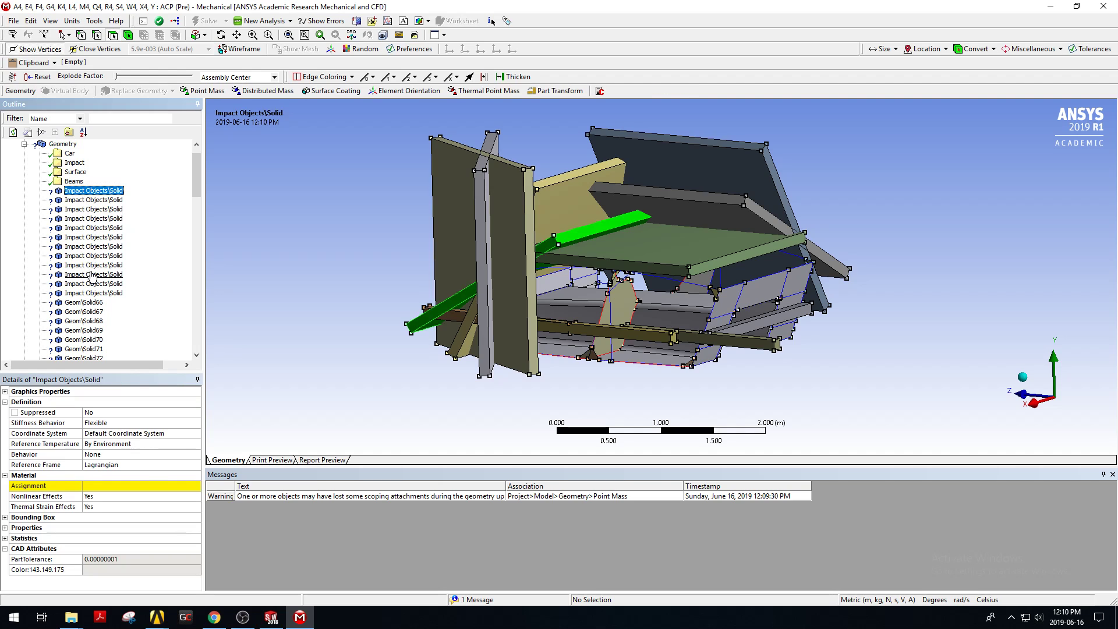
pyautogui.scroll(-11, 101, 279)
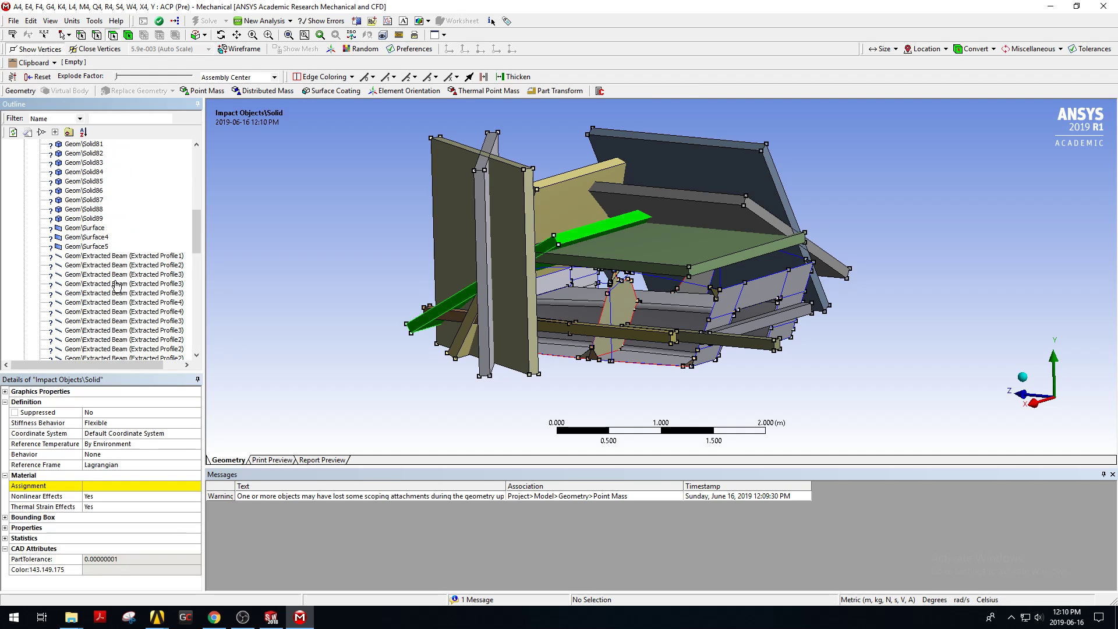
pyautogui.scroll(-15, 91, 245)
pyautogui.keyDown('shift'); pyautogui.click(91, 246); pyautogui.keyUp('shift')
pyautogui.scroll(1, 432, 246)
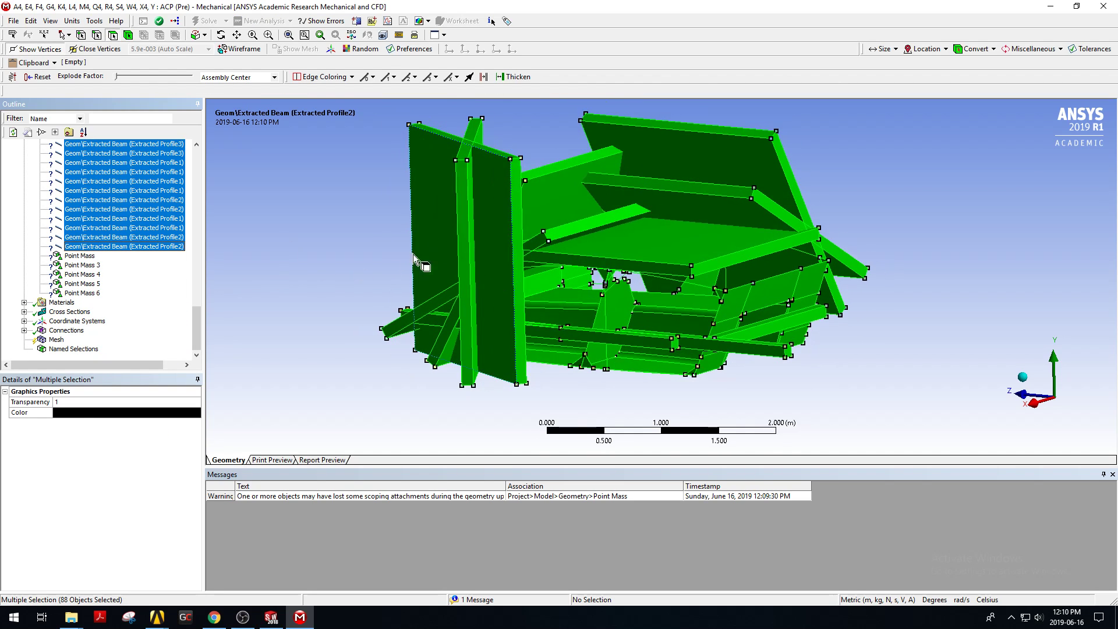
pyautogui.click(102, 220)
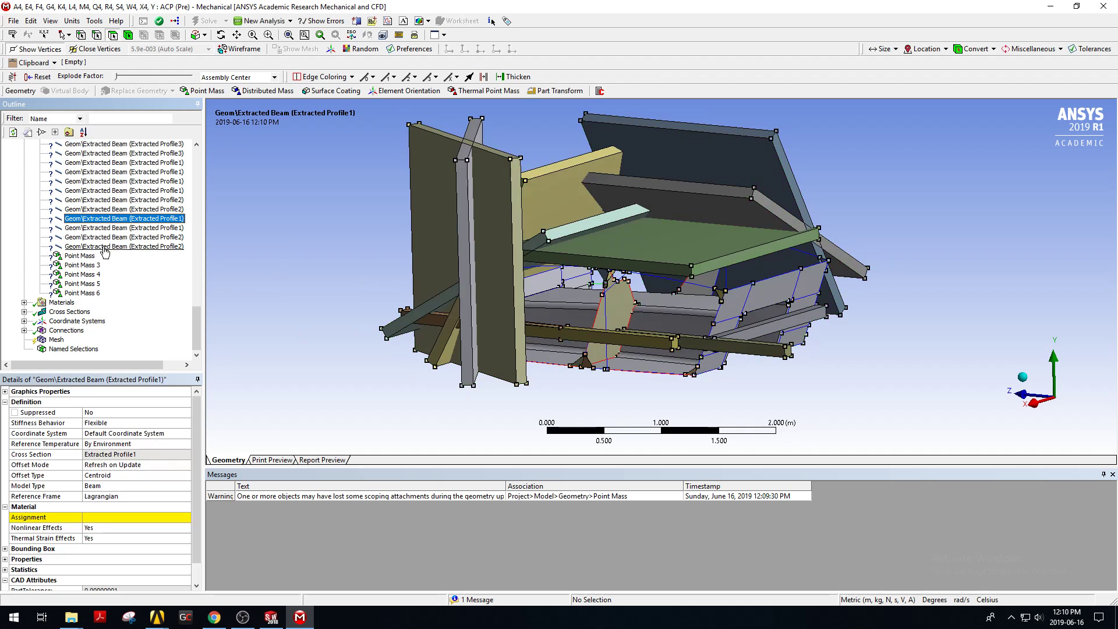
# Select all extracted beam bodies and assign them the 4130 Chromoly material.
pyautogui.click(103, 248)
pyautogui.scroll(15, 103, 248)
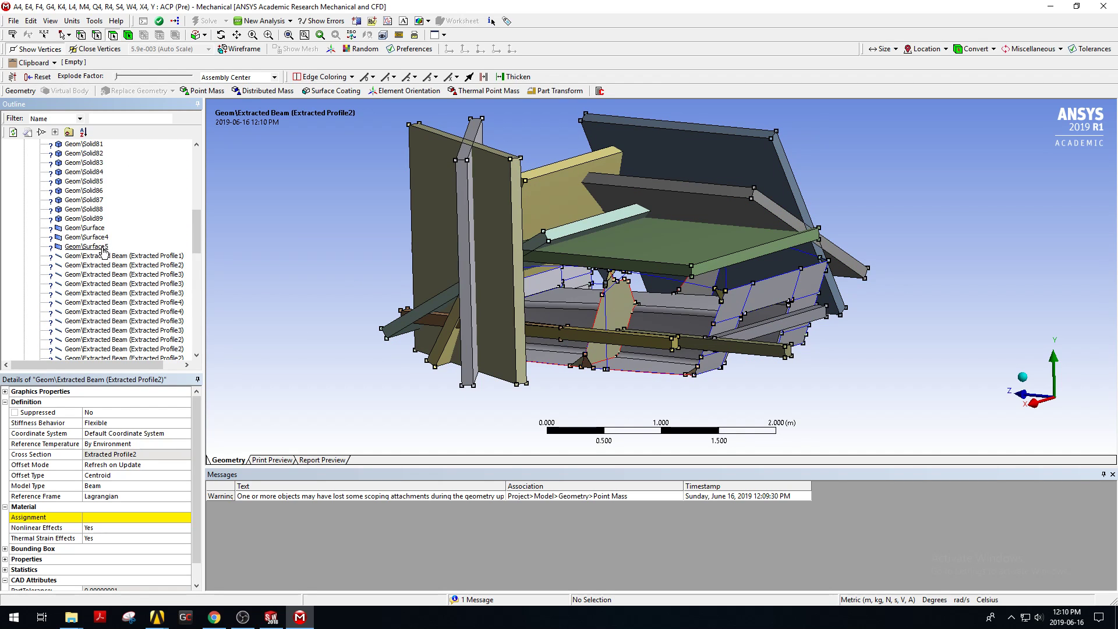
pyautogui.keyDown('shift'); pyautogui.click(103, 255); pyautogui.keyUp('shift')
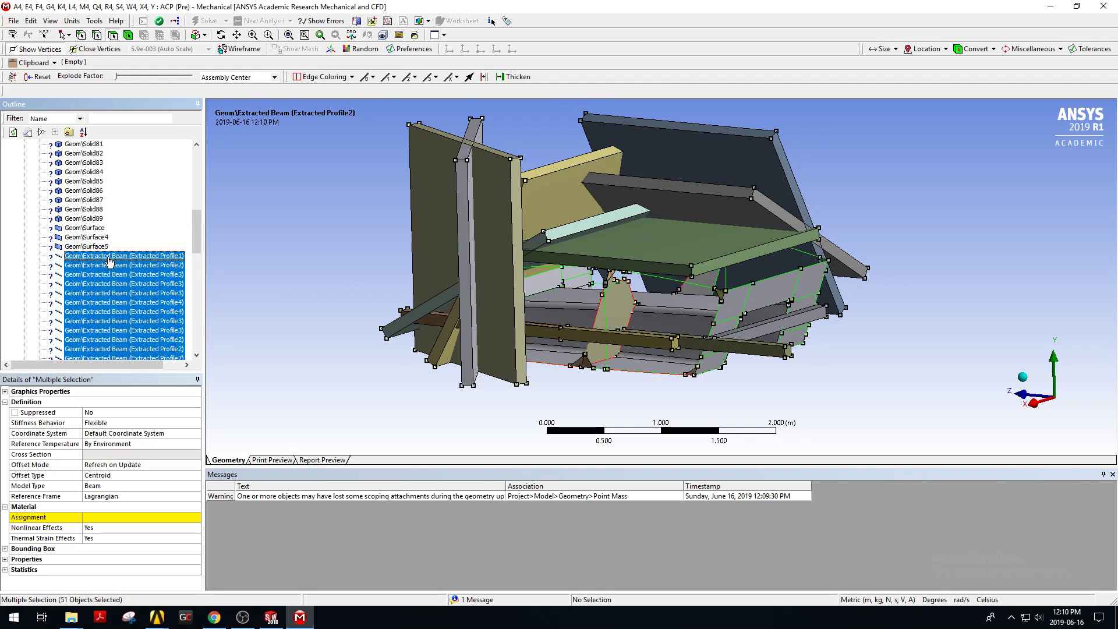
pyautogui.click(144, 517)
pyautogui.click(196, 517)
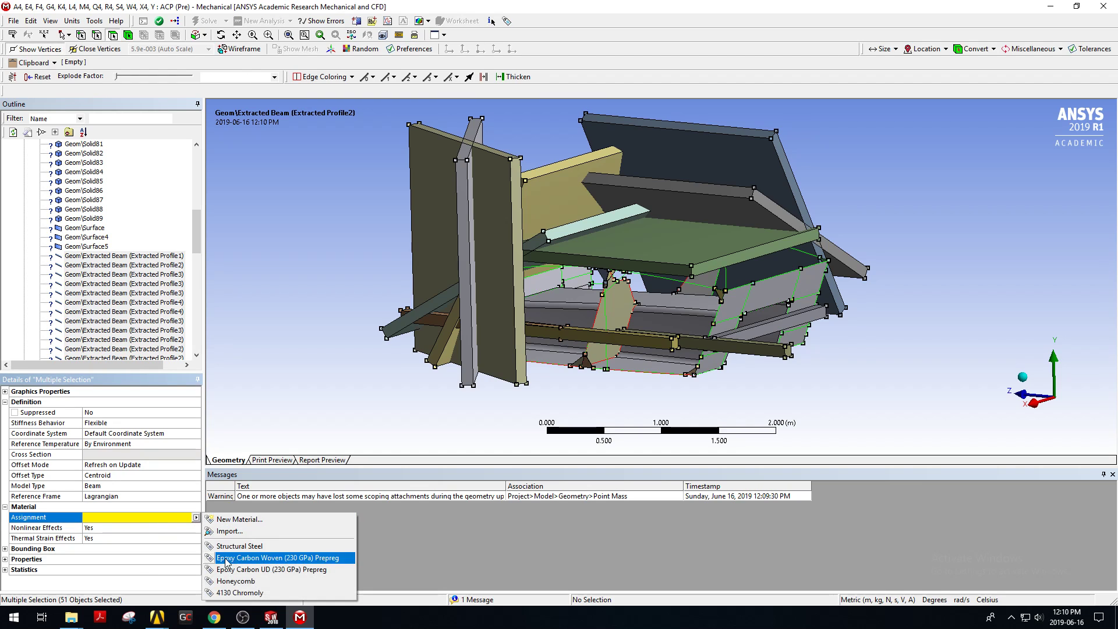
pyautogui.click(229, 593)
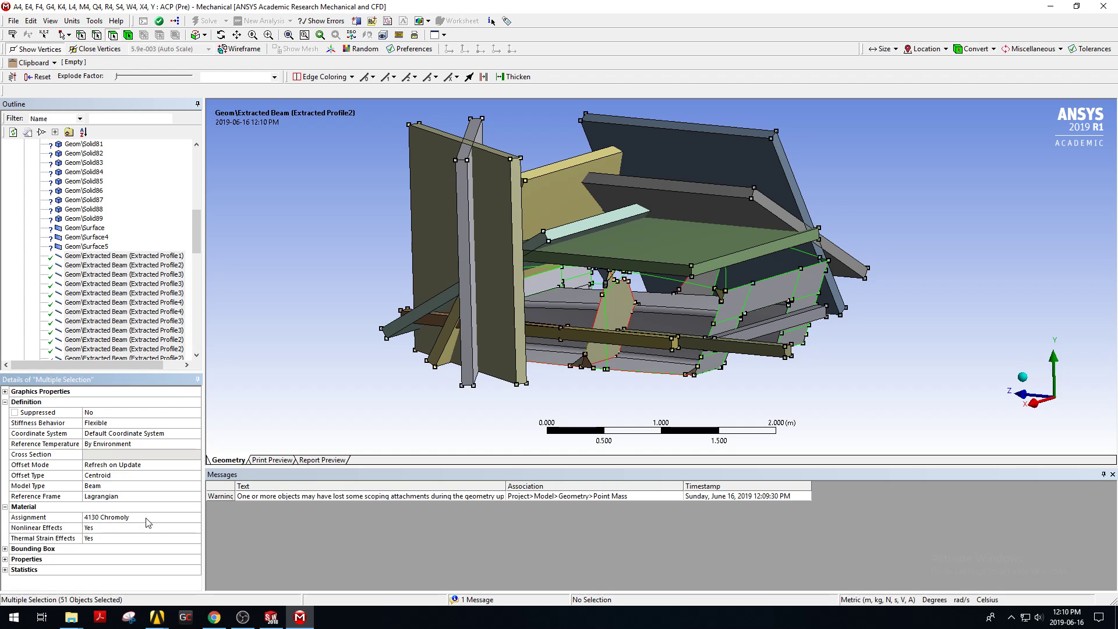
# Select the Geom solid bodies Solid66 through Solid89 and assign them 4130 Chromoly.
pyautogui.scroll(5, 92, 268)
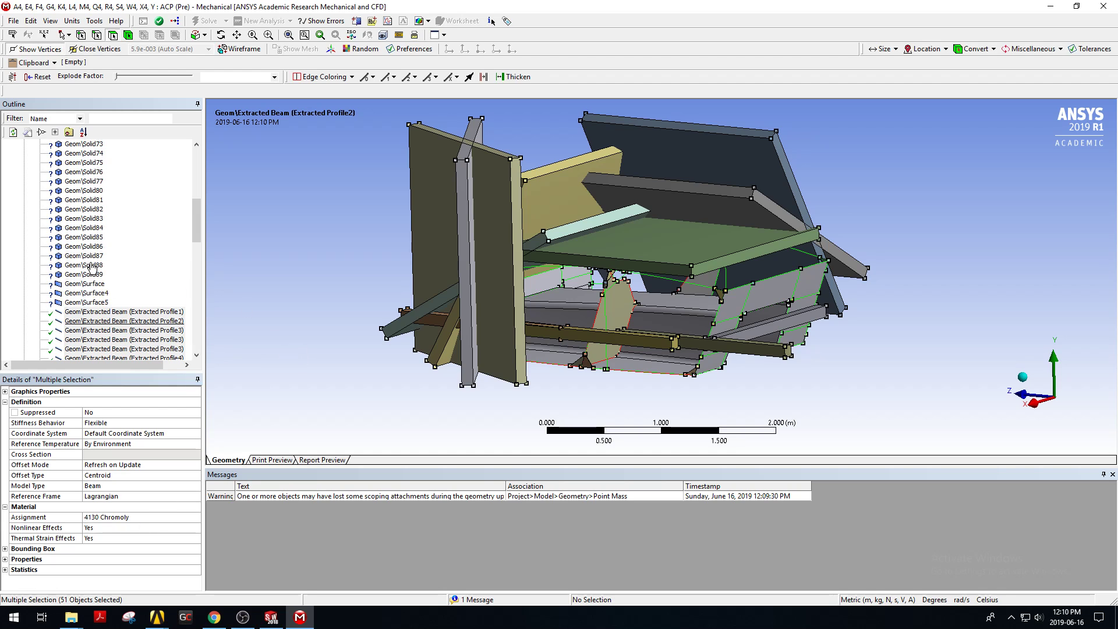
pyautogui.scroll(-1, 92, 268)
pyautogui.click(84, 330)
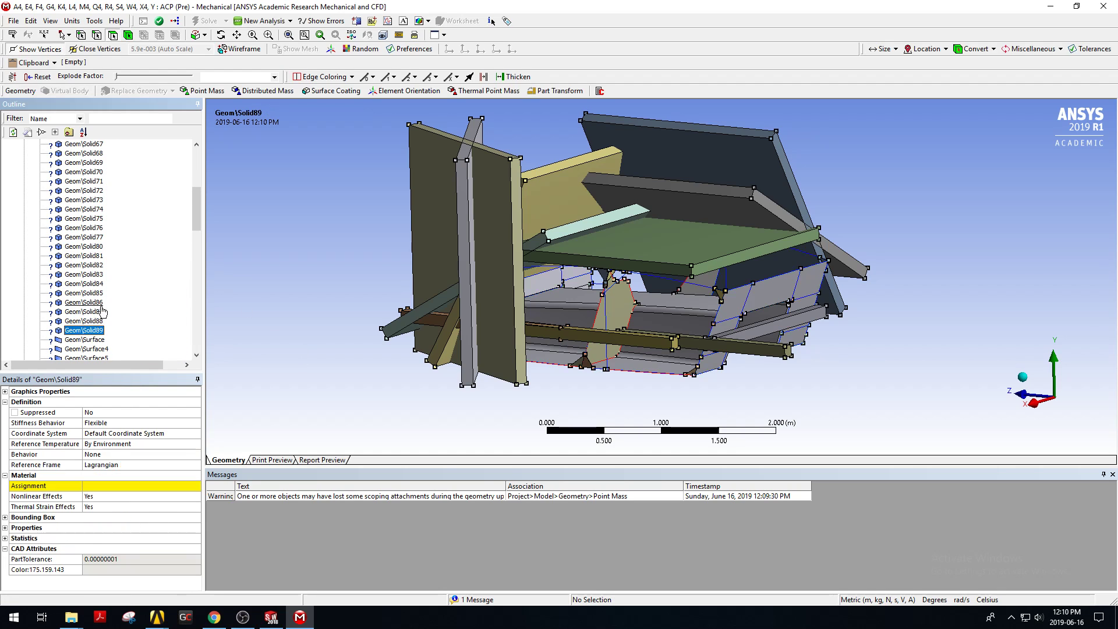
pyautogui.scroll(6, 107, 302)
pyautogui.keyDown('shift'); pyautogui.click(99, 302); pyautogui.keyUp('shift')
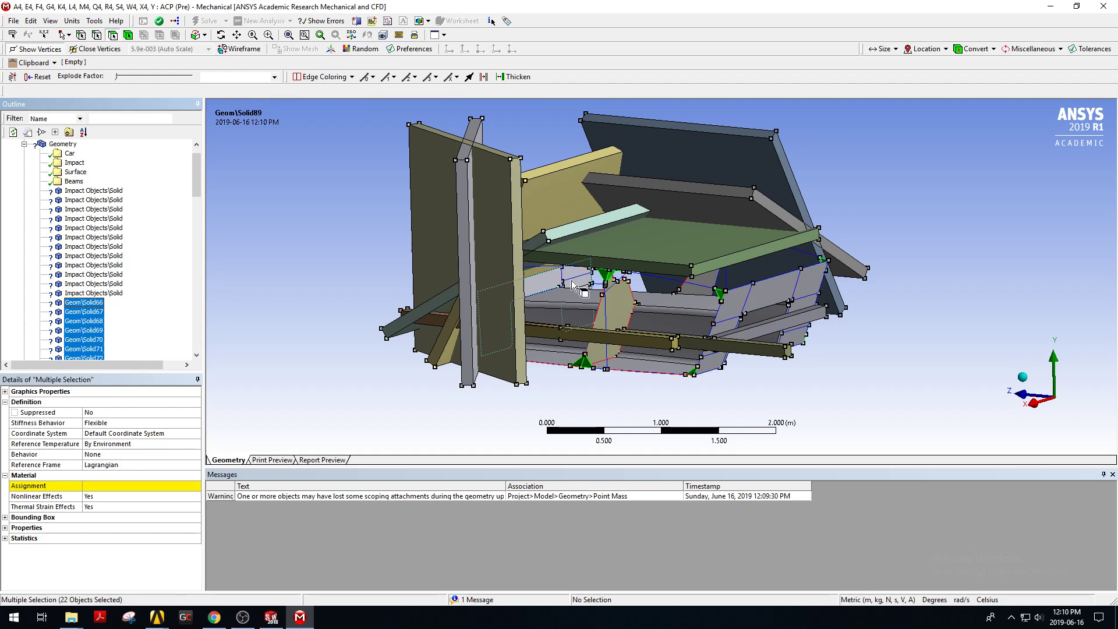
pyautogui.scroll(2, 723, 297)
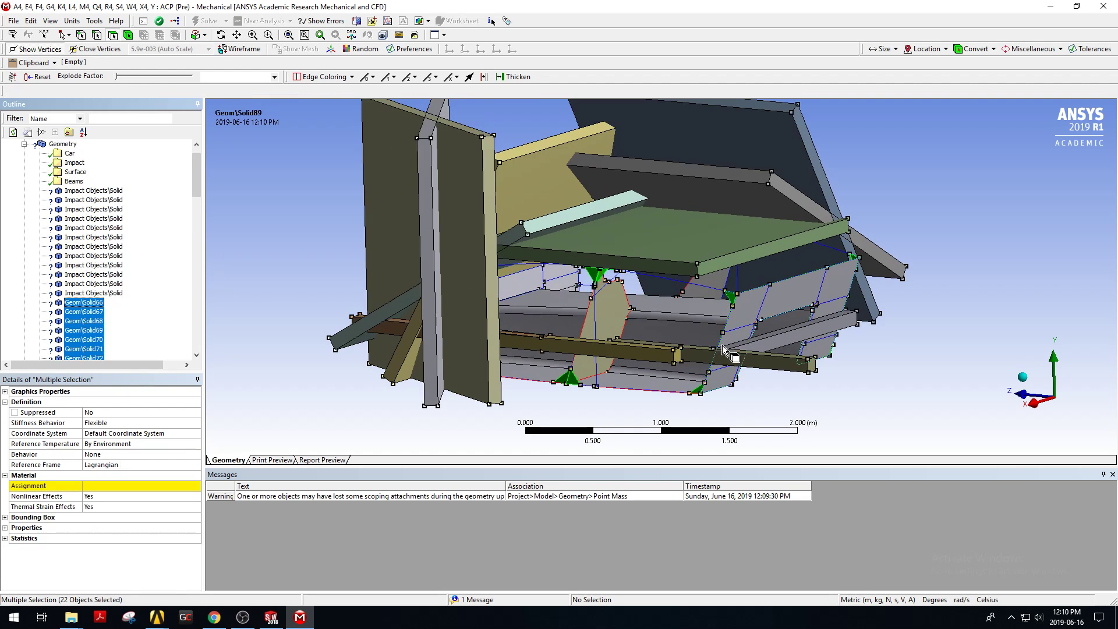
pyautogui.click(101, 486)
pyautogui.click(196, 486)
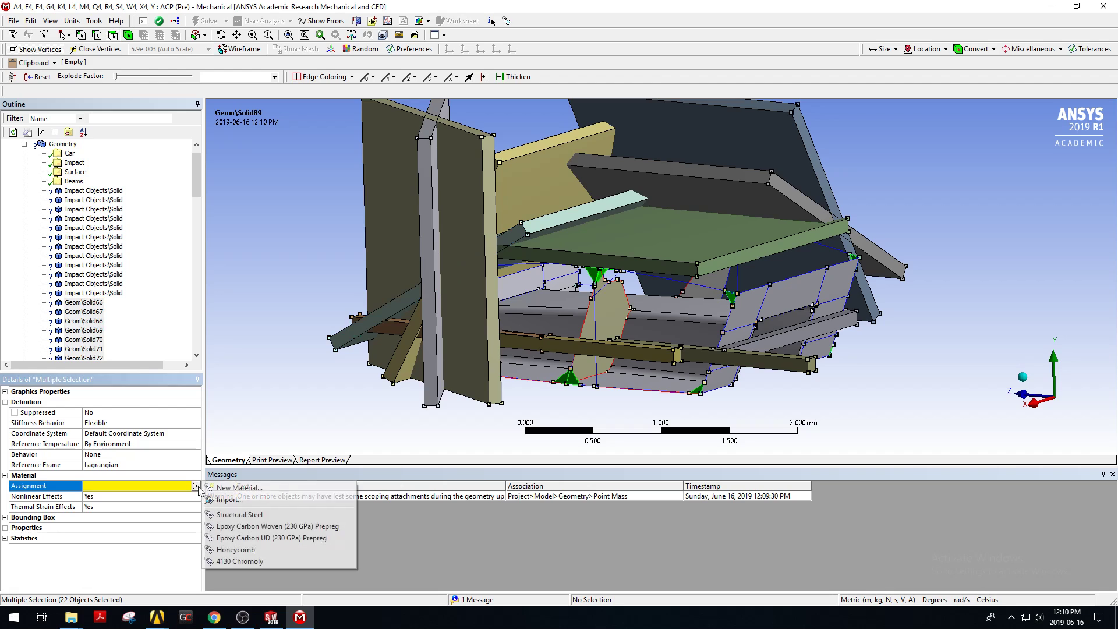
pyautogui.click(238, 560)
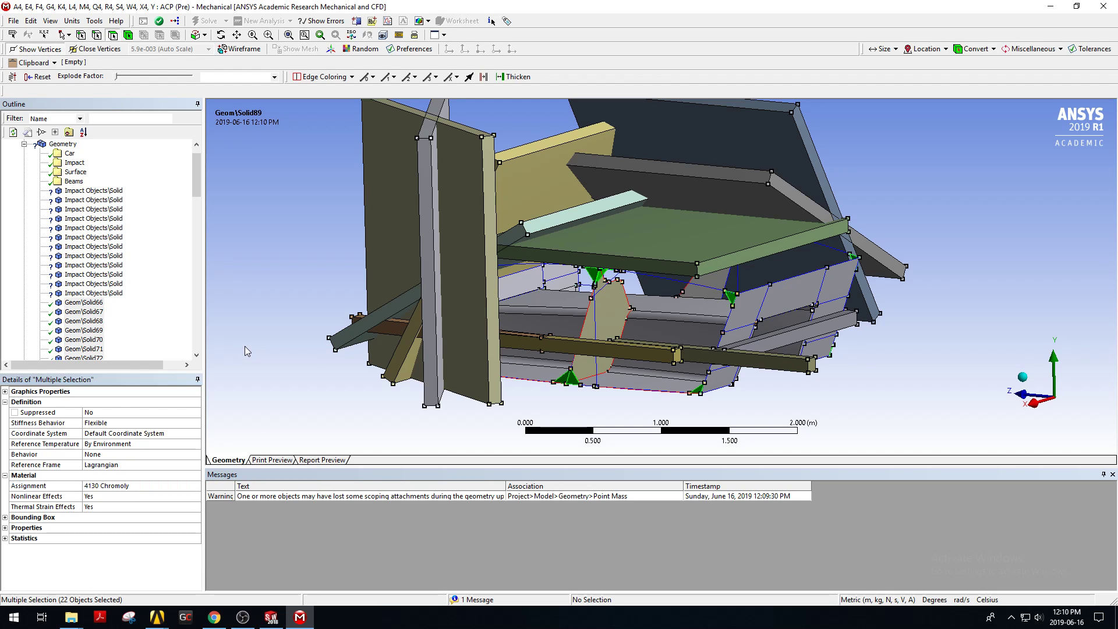
# Select all Impact Objects solid bodies and assign them Structural Steel.
pyautogui.click(93, 293)
pyautogui.keyDown('shift'); pyautogui.click(93, 191); pyautogui.keyUp('shift')
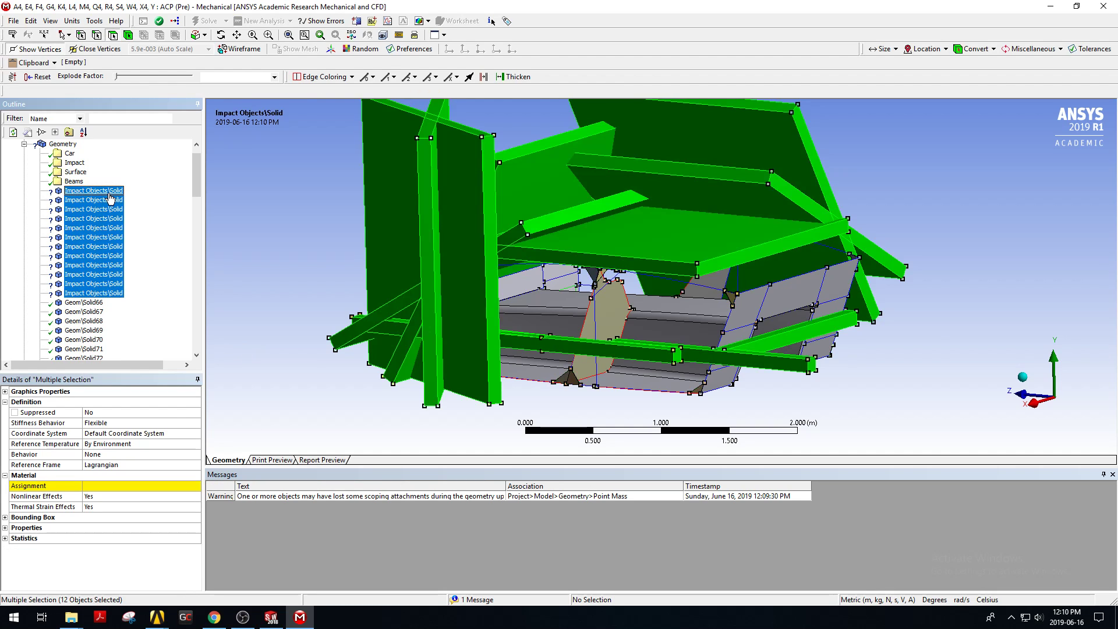
pyautogui.click(132, 487)
pyautogui.click(196, 486)
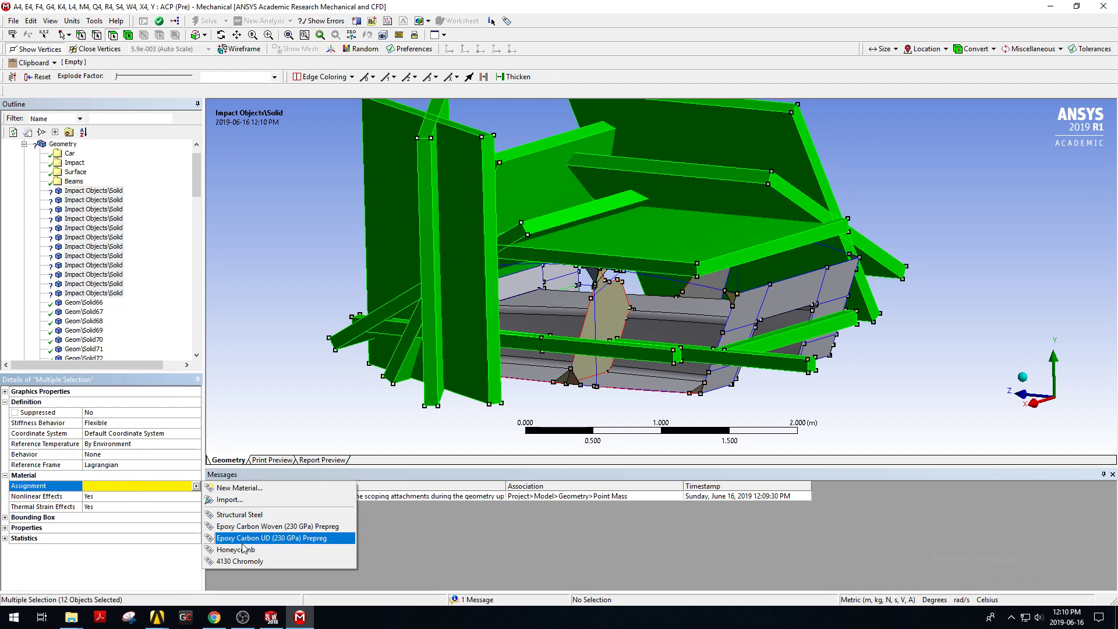
pyautogui.click(239, 515)
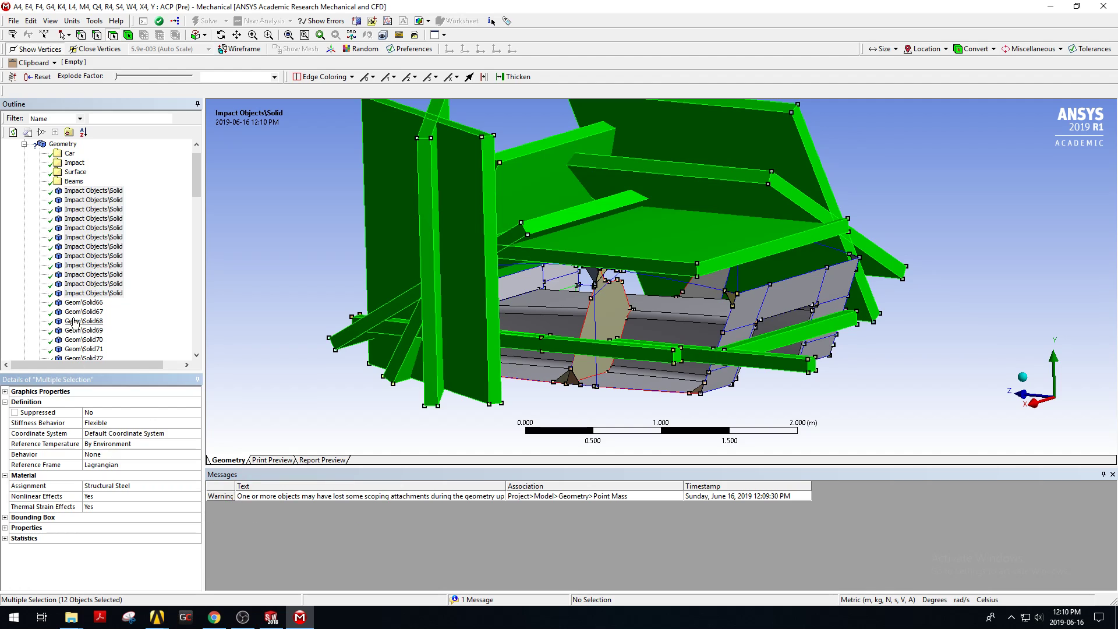
# Select the three Geom surface bodies and set their thickness to 0.000001 m.
pyautogui.scroll(-2, 75, 323)
pyautogui.scroll(-8, 75, 323)
pyautogui.click(85, 227)
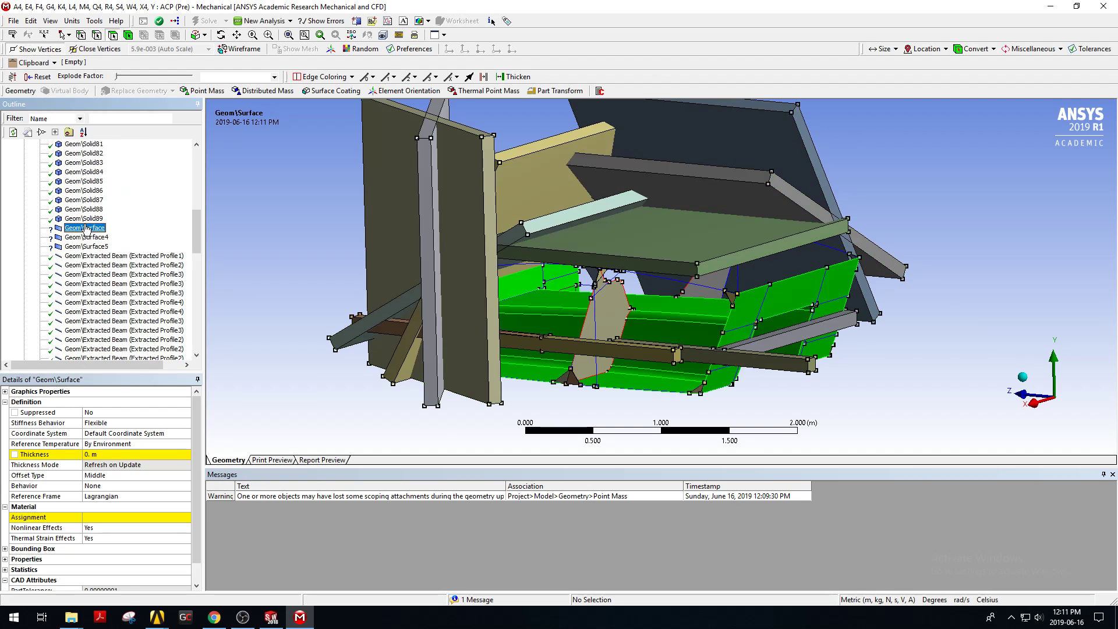
pyautogui.keyDown('shift'); pyautogui.click(80, 246); pyautogui.keyUp('shift')
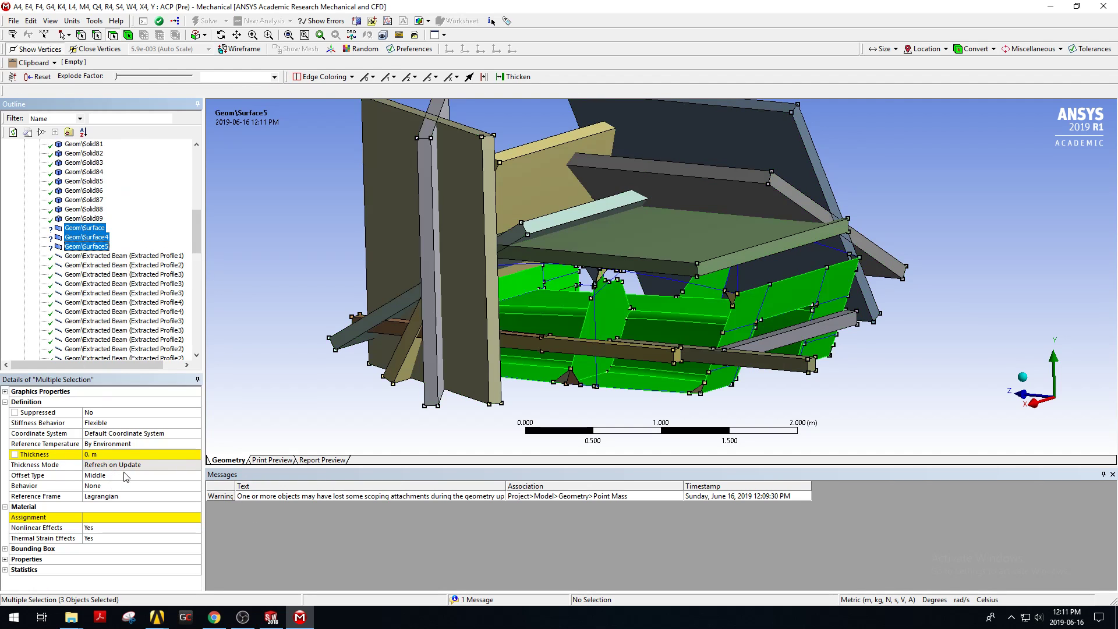
pyautogui.click(130, 456)
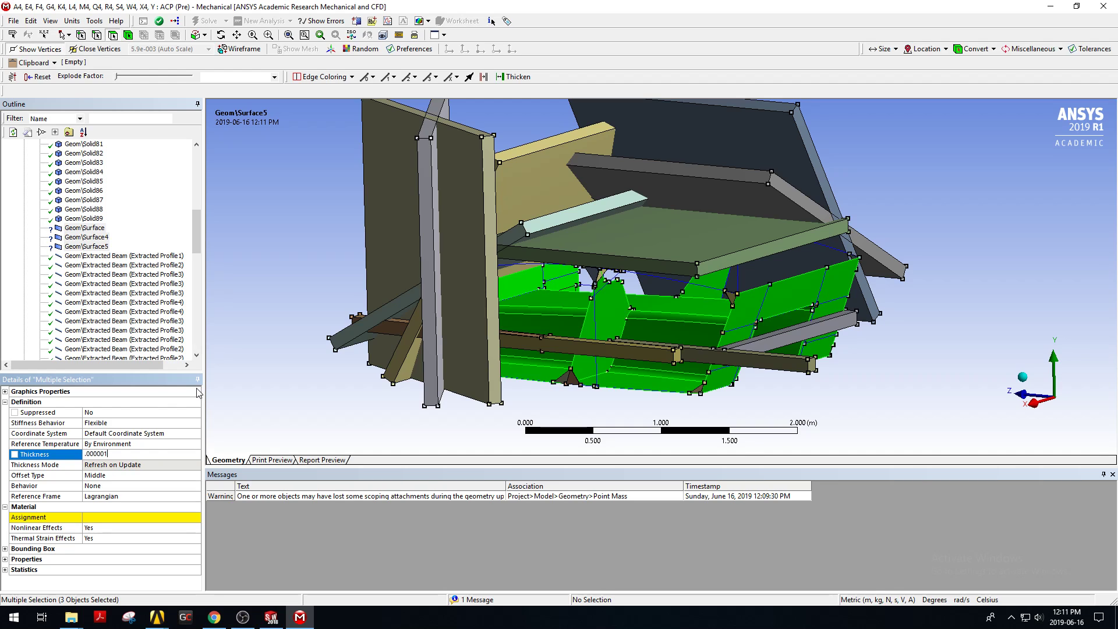
pyautogui.press('Return')
pyautogui.click(127, 454)
pyautogui.press('Return')
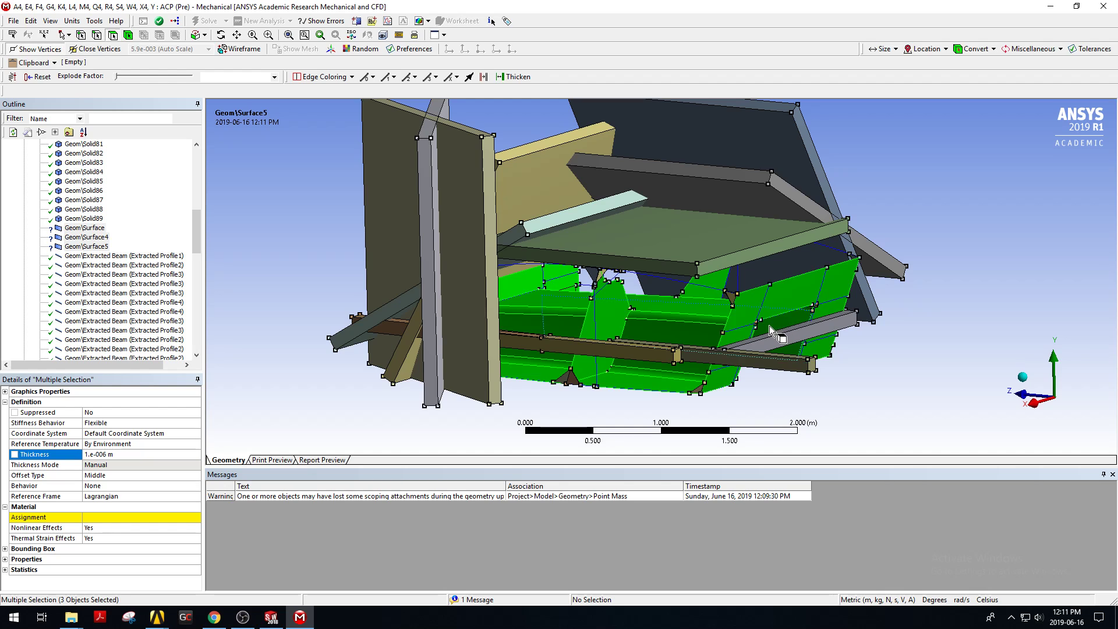
# Assign Structural Steel to the selected surface bodies.
pyautogui.click(117, 516)
pyautogui.click(196, 517)
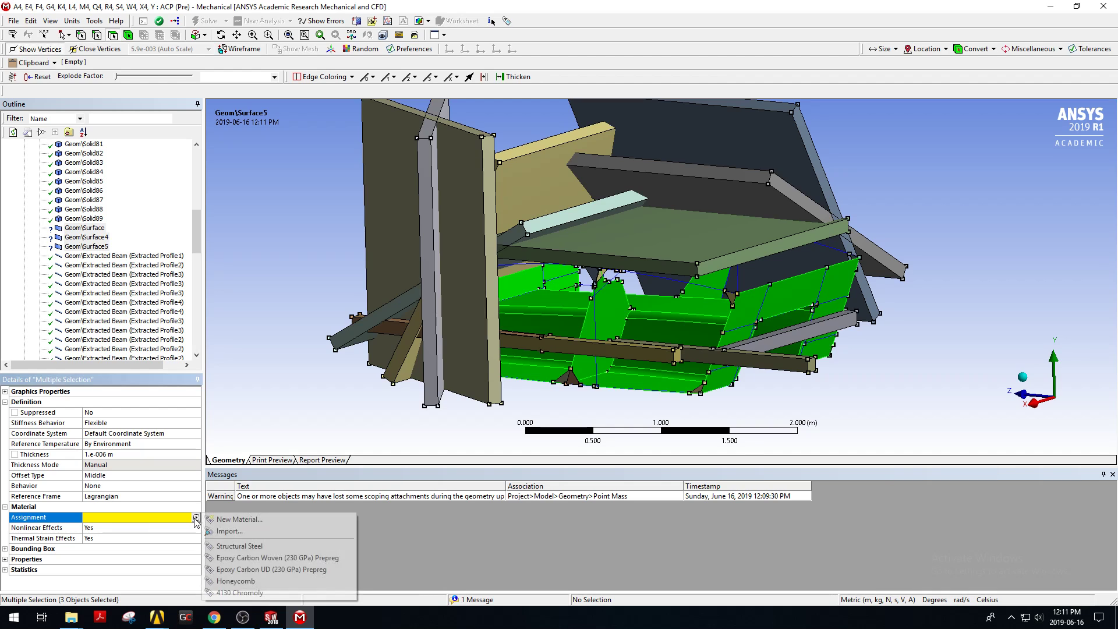
pyautogui.click(221, 547)
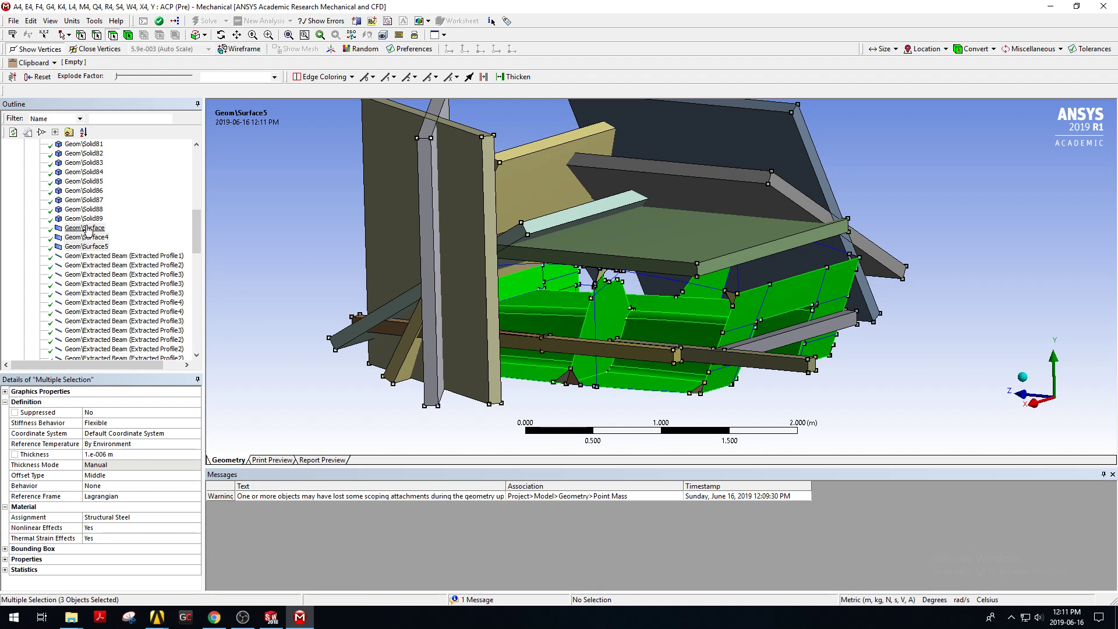
# Scroll the outline to the point masses and inspect Point Mass, Point Mass 3 and Point Mass 4.
pyautogui.scroll(-5, 88, 233)
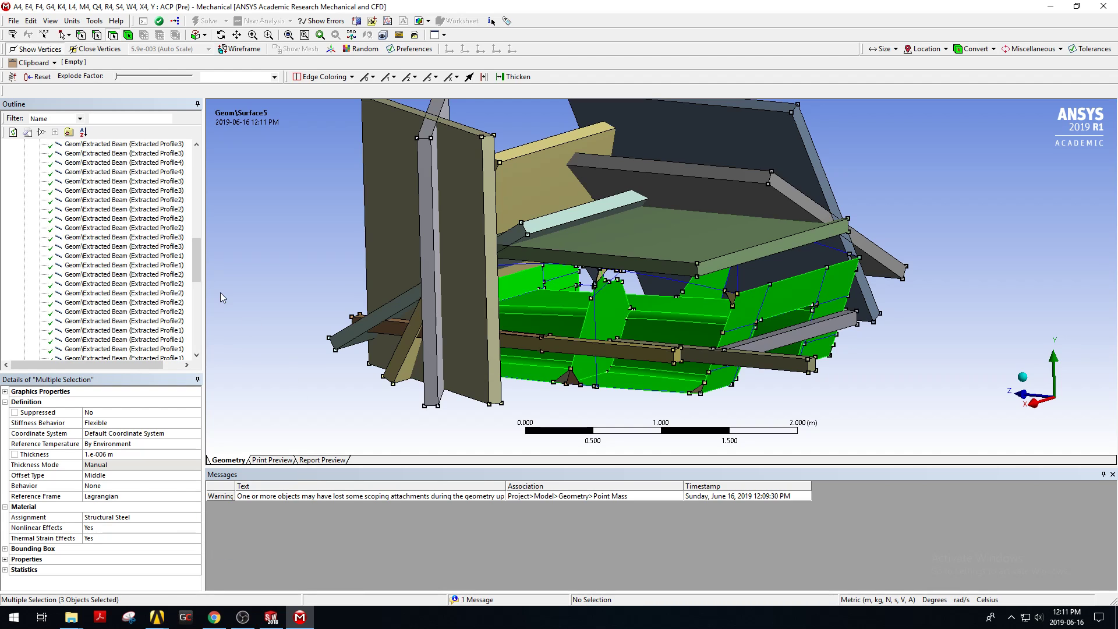
pyautogui.scroll(-5, 95, 251)
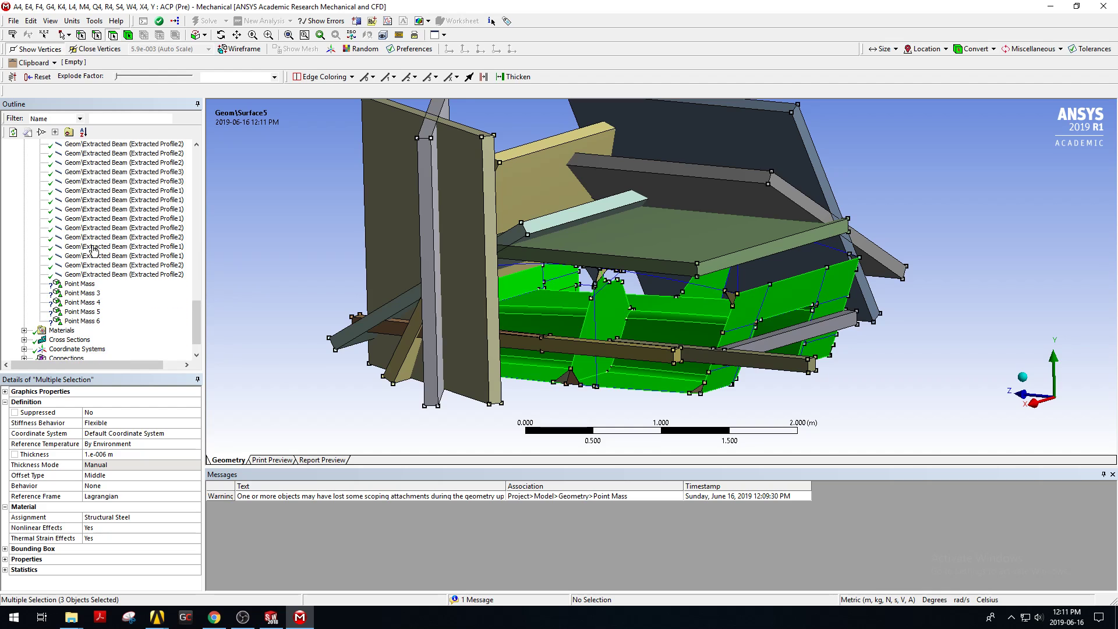
pyautogui.scroll(-1, 96, 265)
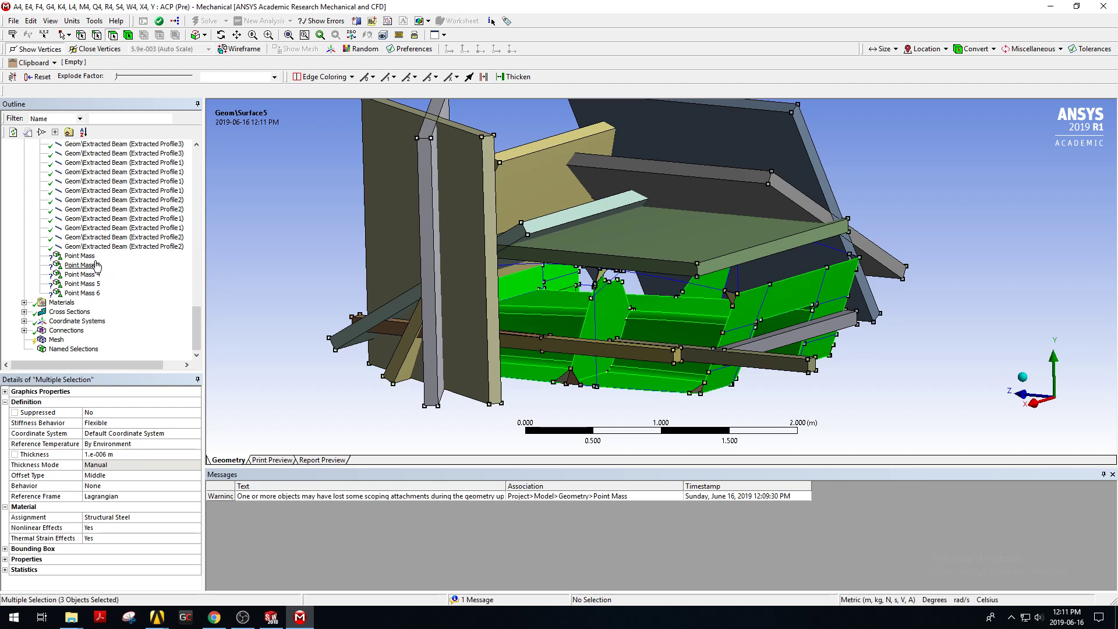
pyautogui.click(80, 256)
pyautogui.click(81, 266)
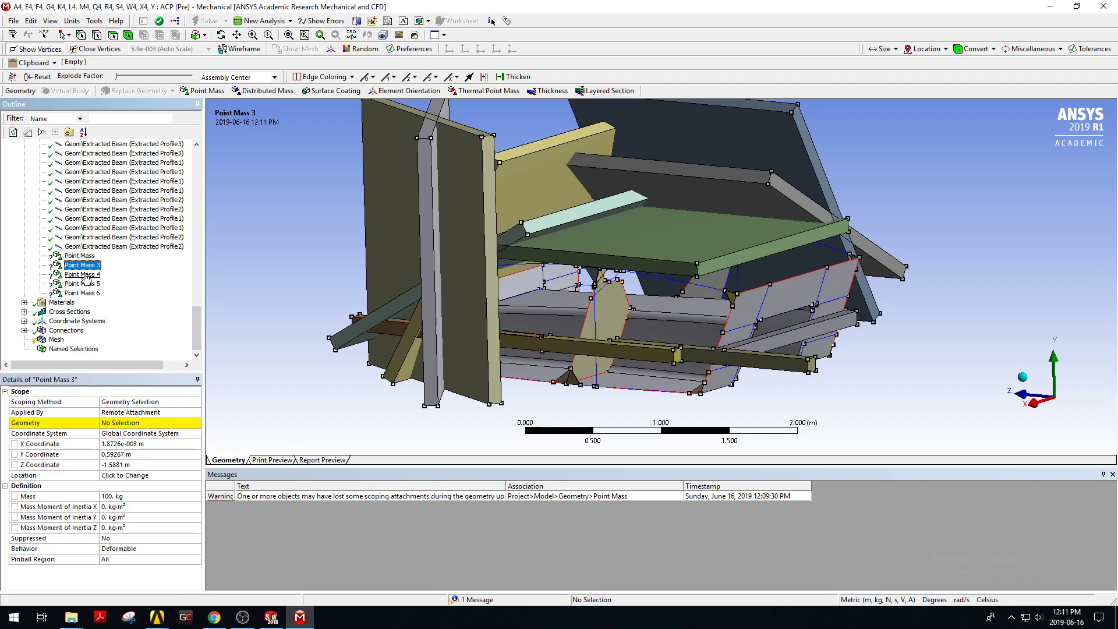
pyautogui.click(84, 275)
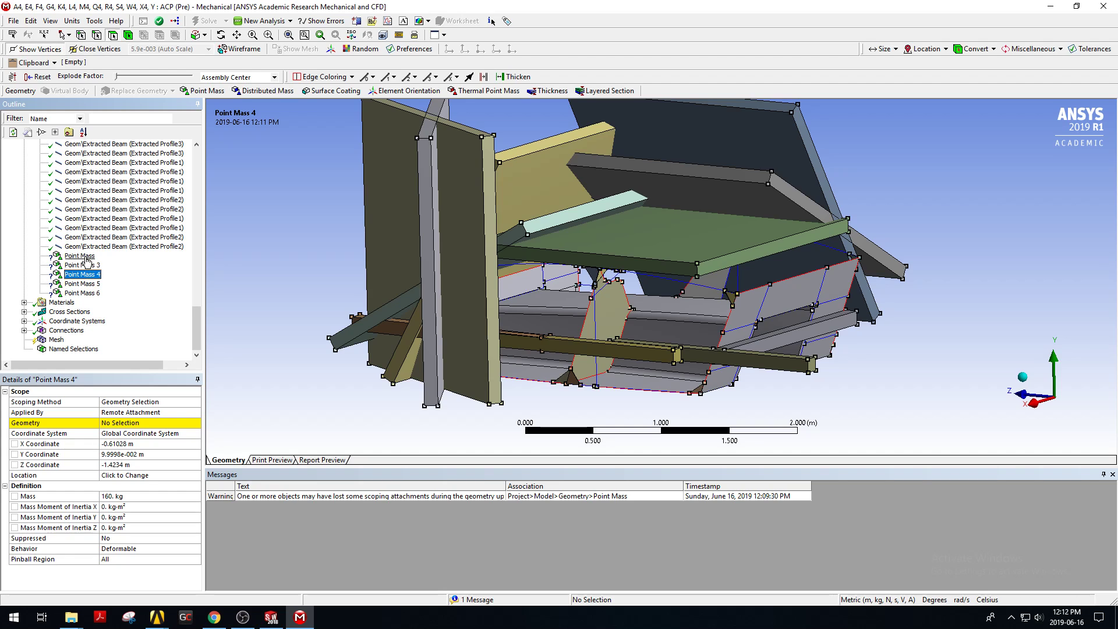
pyautogui.click(87, 257)
pyautogui.rightClick(91, 257)
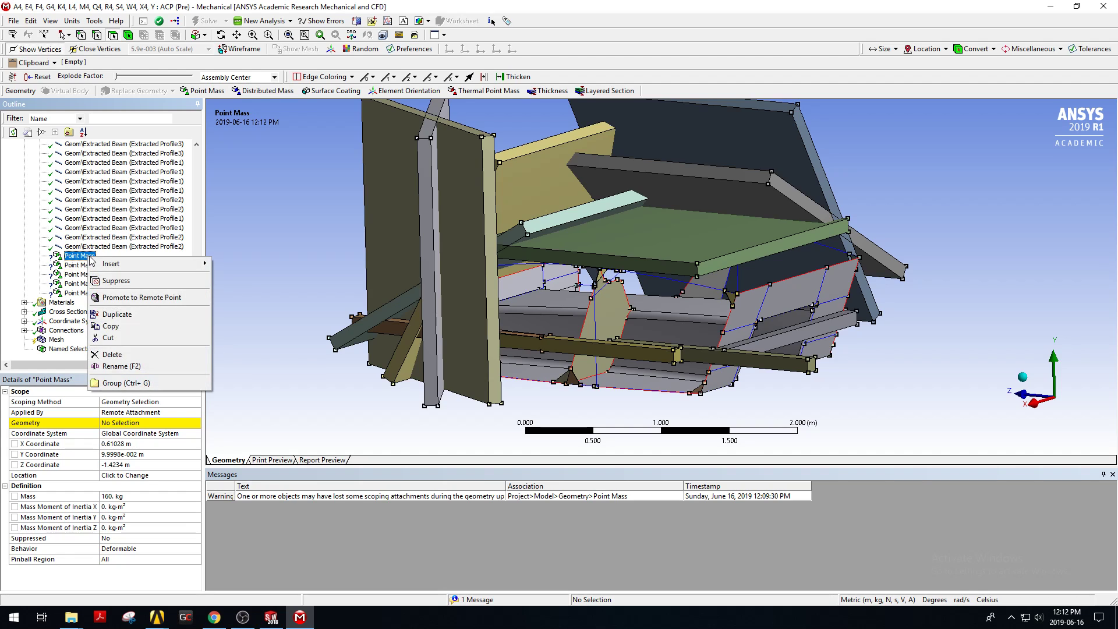
pyautogui.click(109, 245)
pyautogui.scroll(4, 119, 243)
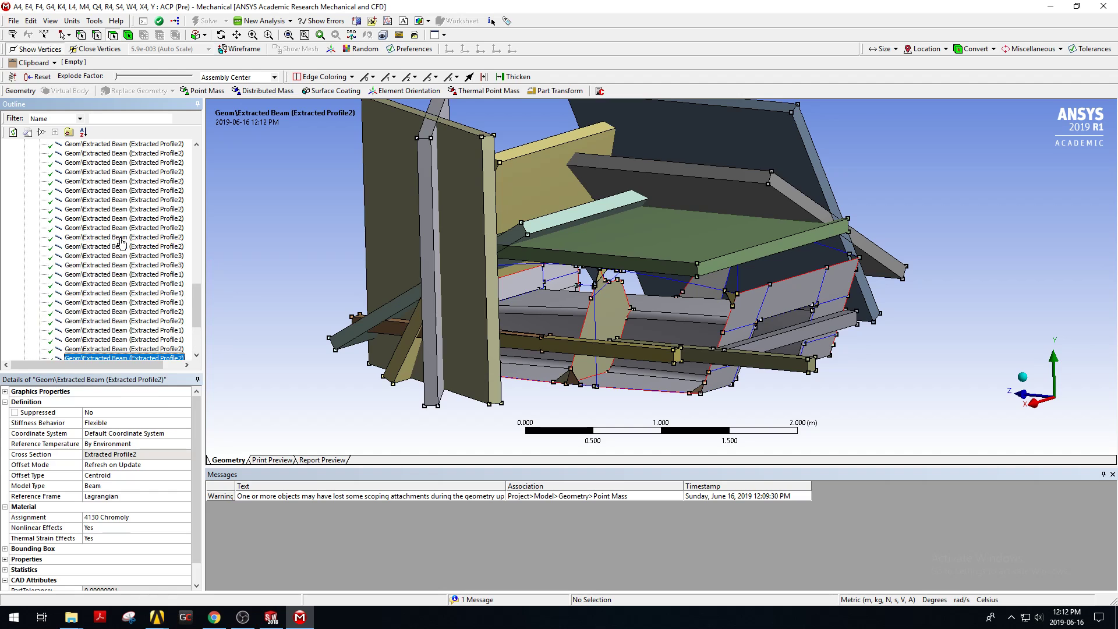
pyautogui.rightClick(128, 237)
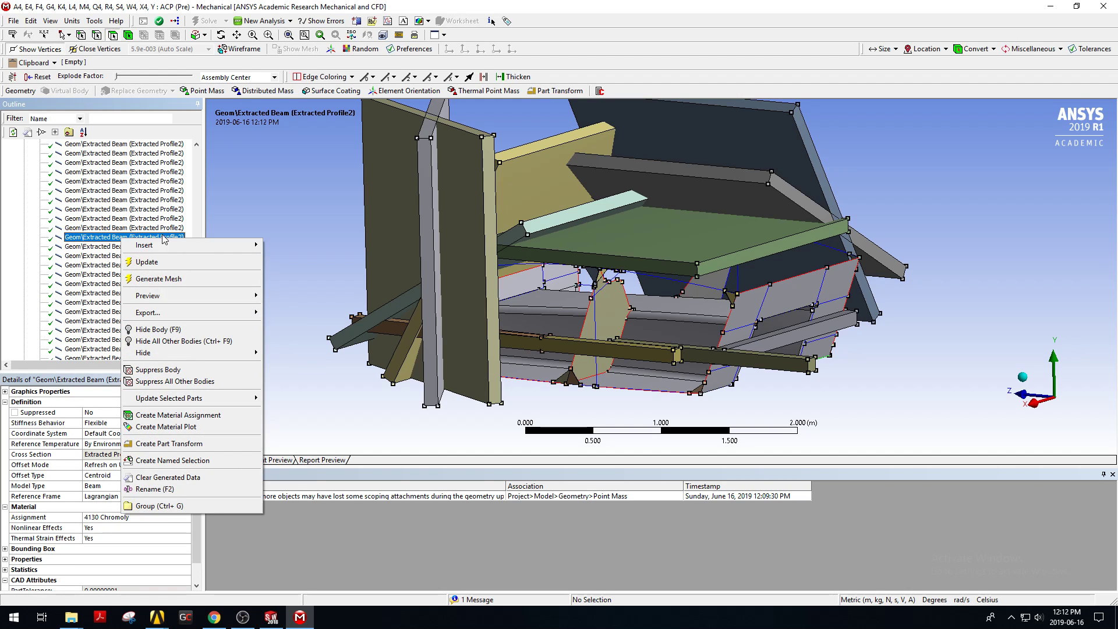
pyautogui.click(14, 234)
pyautogui.scroll(10, 26, 225)
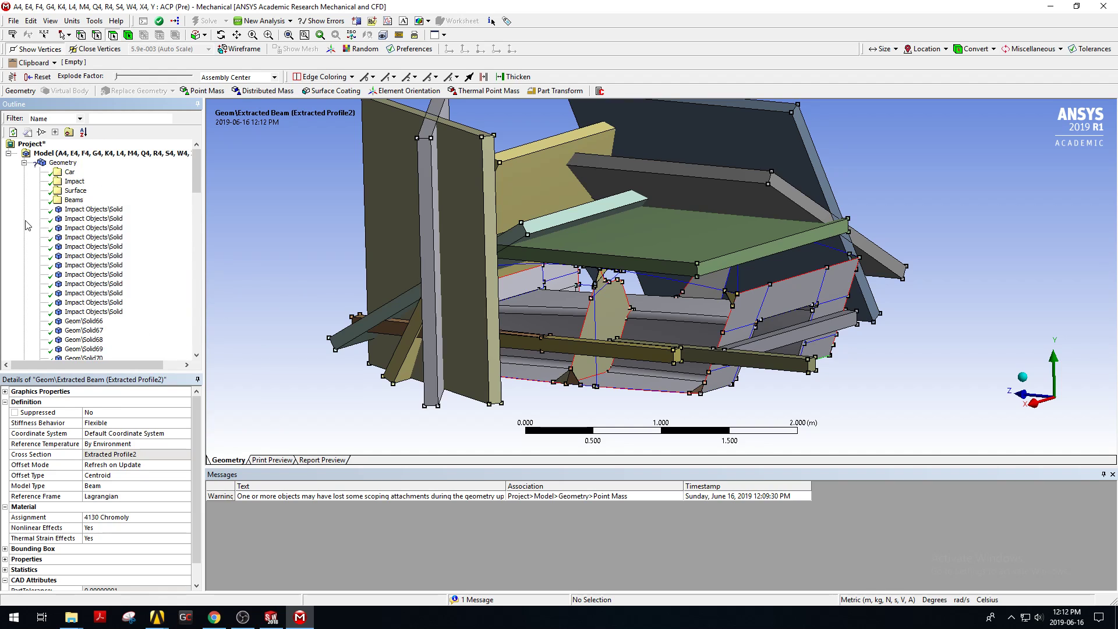
pyautogui.rightClick(71, 164)
pyautogui.moveTo(96, 172)
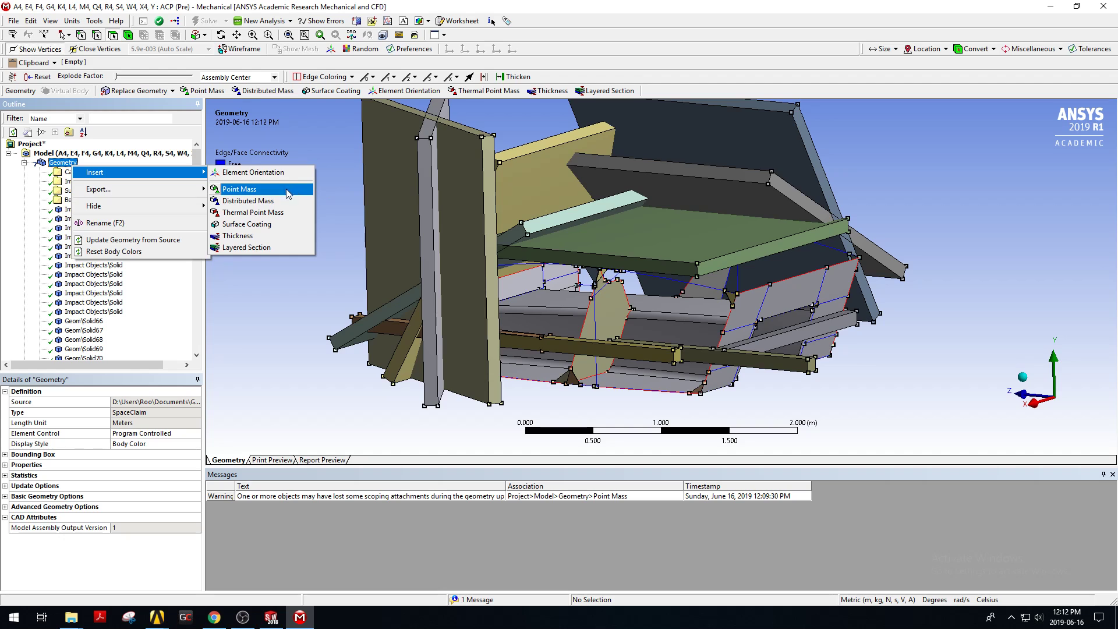
pyautogui.click(313, 134)
pyautogui.moveTo(197, 182); pyautogui.dragTo(184, 341)
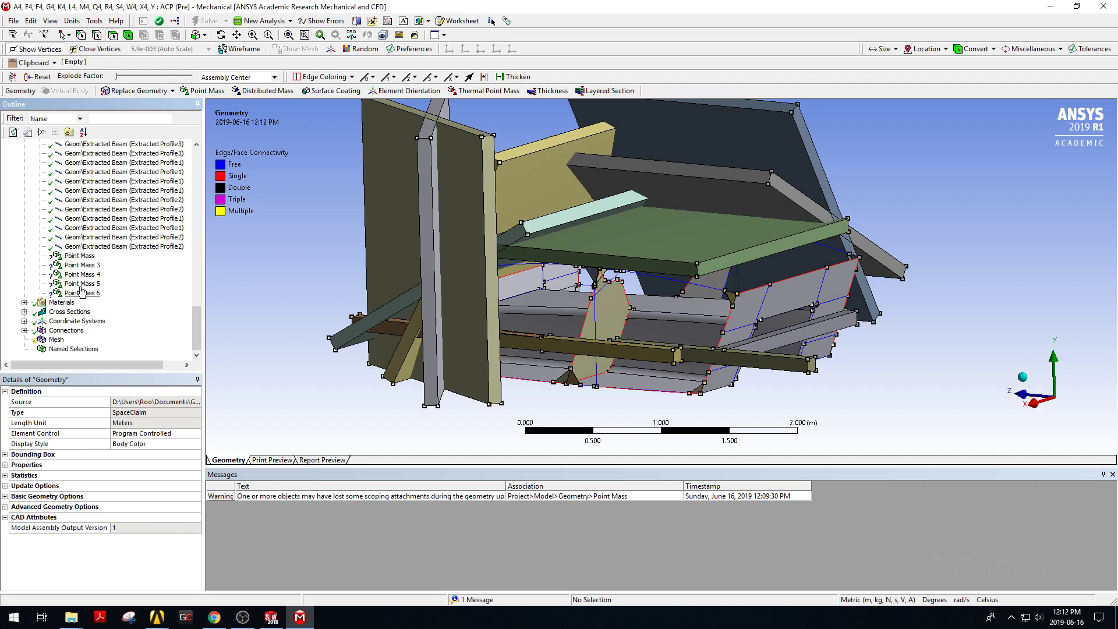
# Scope Point Mass to the floor face of the central box on the chassis underside.
pyautogui.click(79, 257)
pyautogui.click(80, 265)
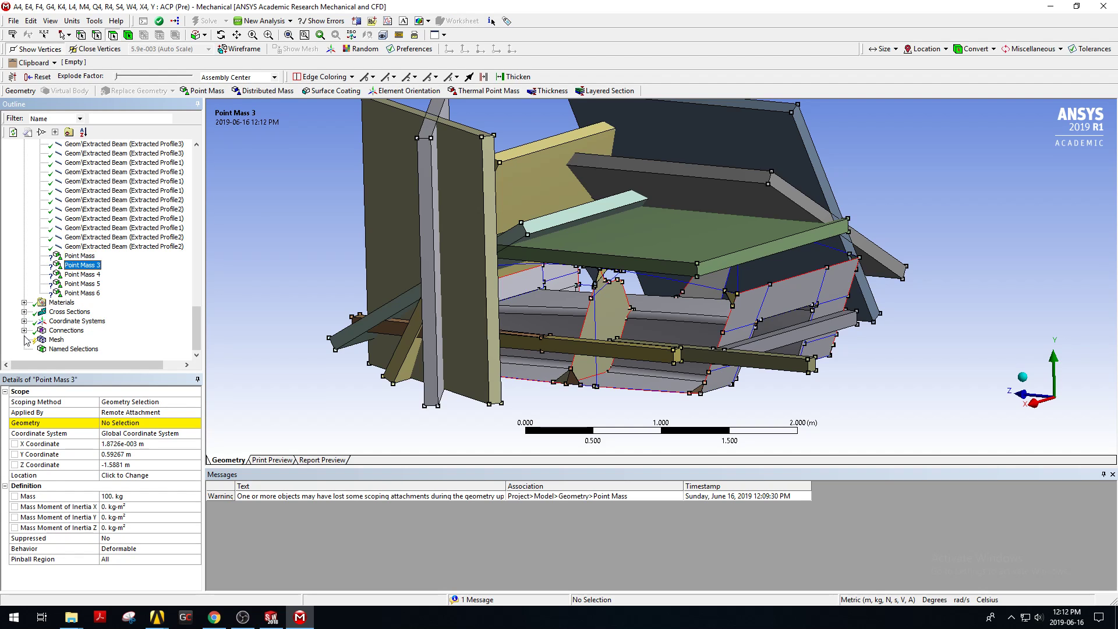
pyautogui.click(80, 256)
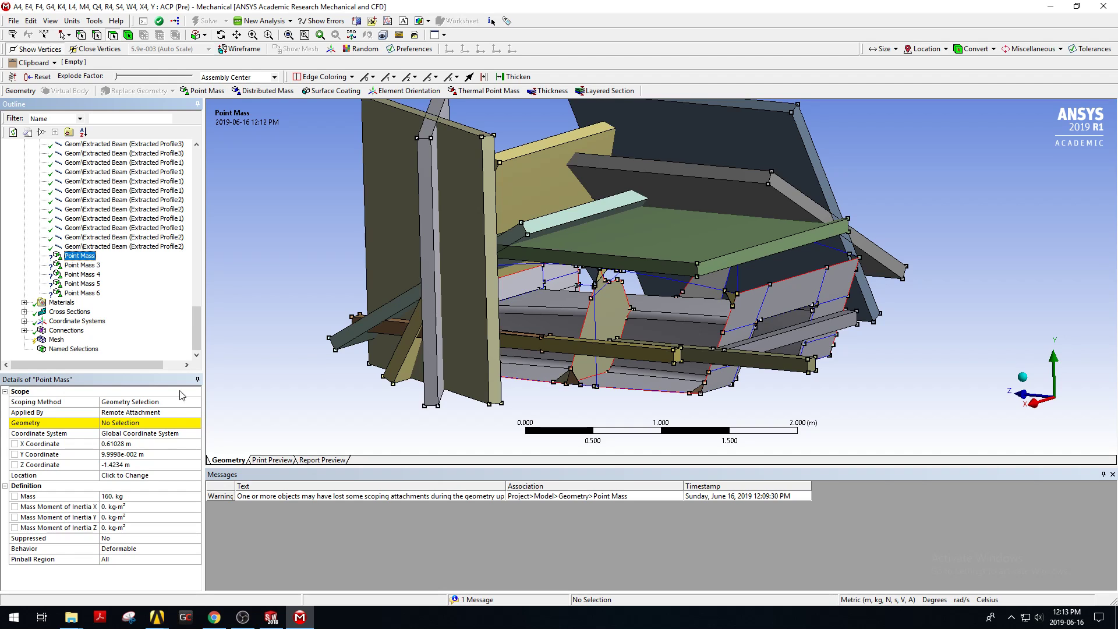
pyautogui.click(116, 424)
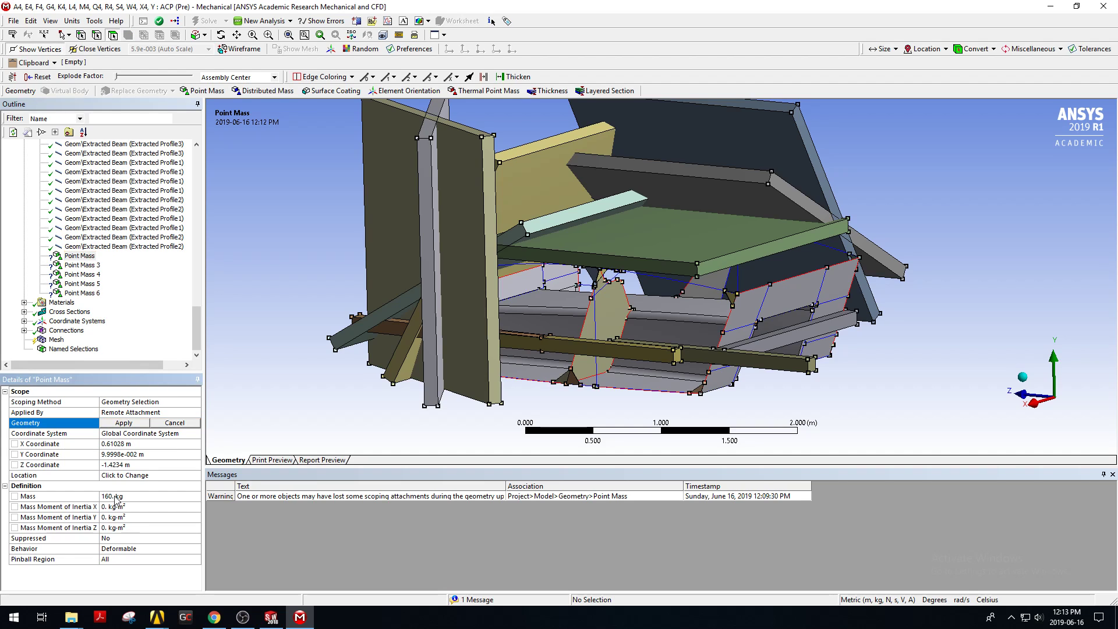
pyautogui.scroll(1, 656, 406)
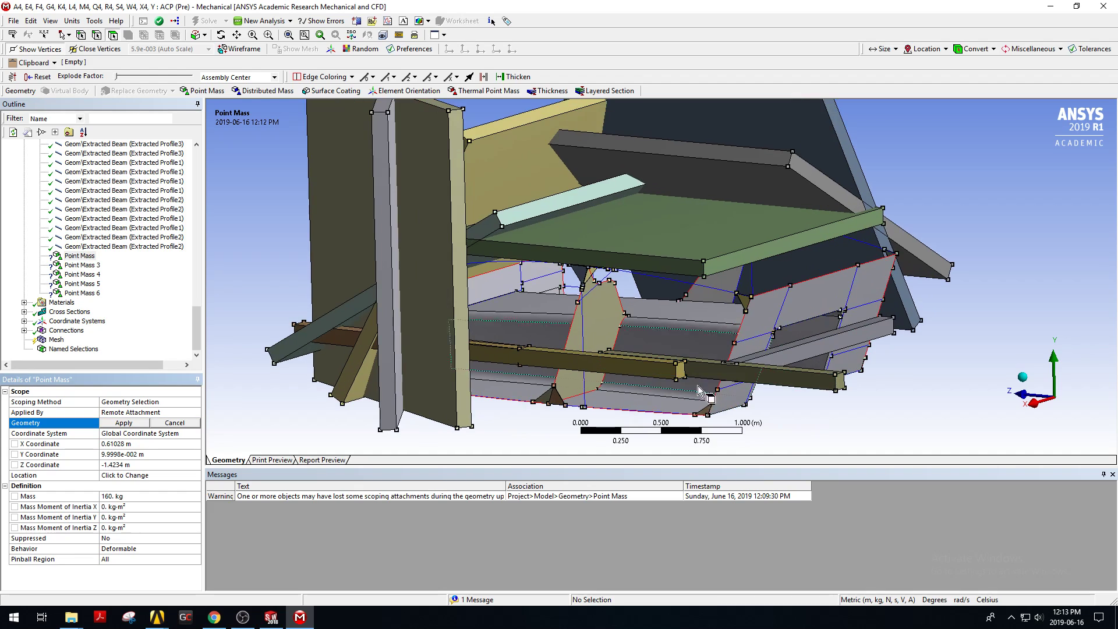
pyautogui.click(657, 402)
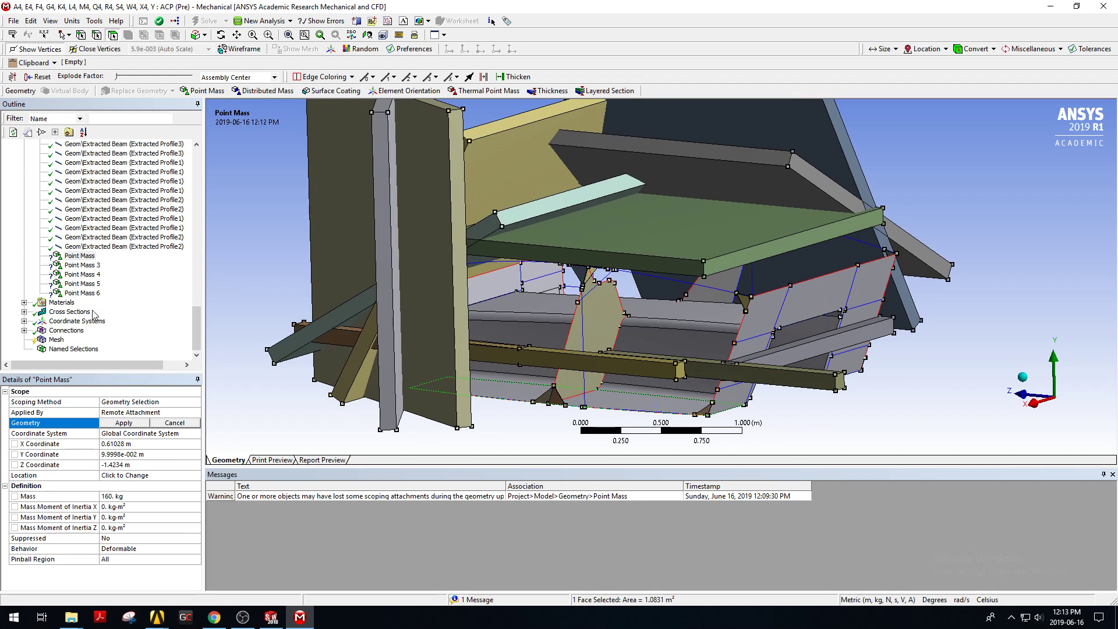
pyautogui.click(136, 423)
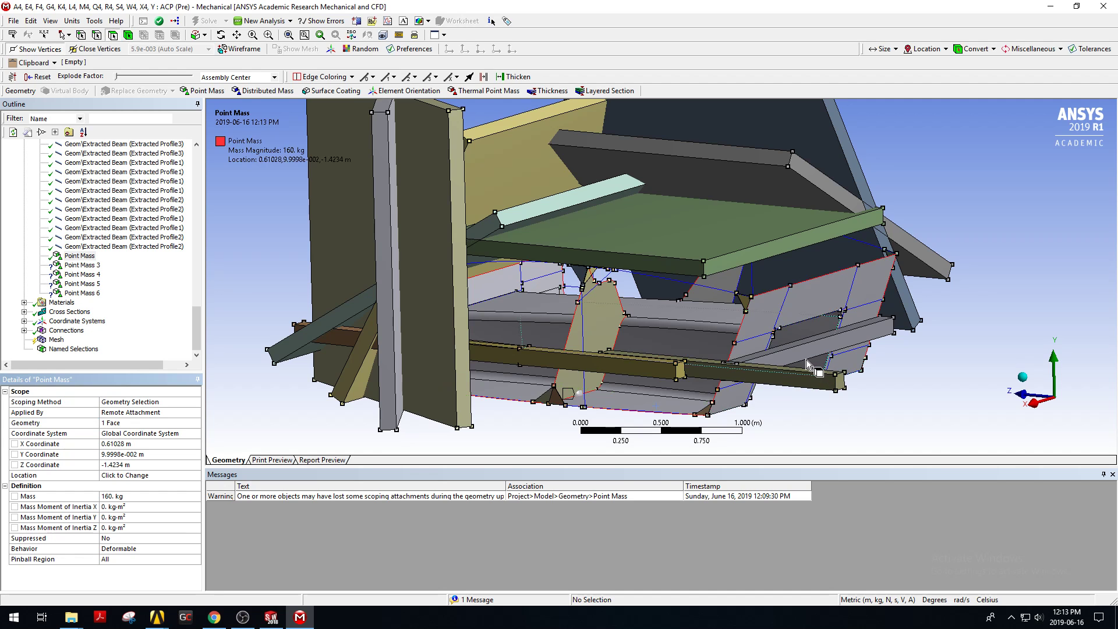
# Scope Point Mass 3 to the top face of the central box.
pyautogui.moveTo(807, 359); pyautogui.dragTo(375, 246, button='middle')
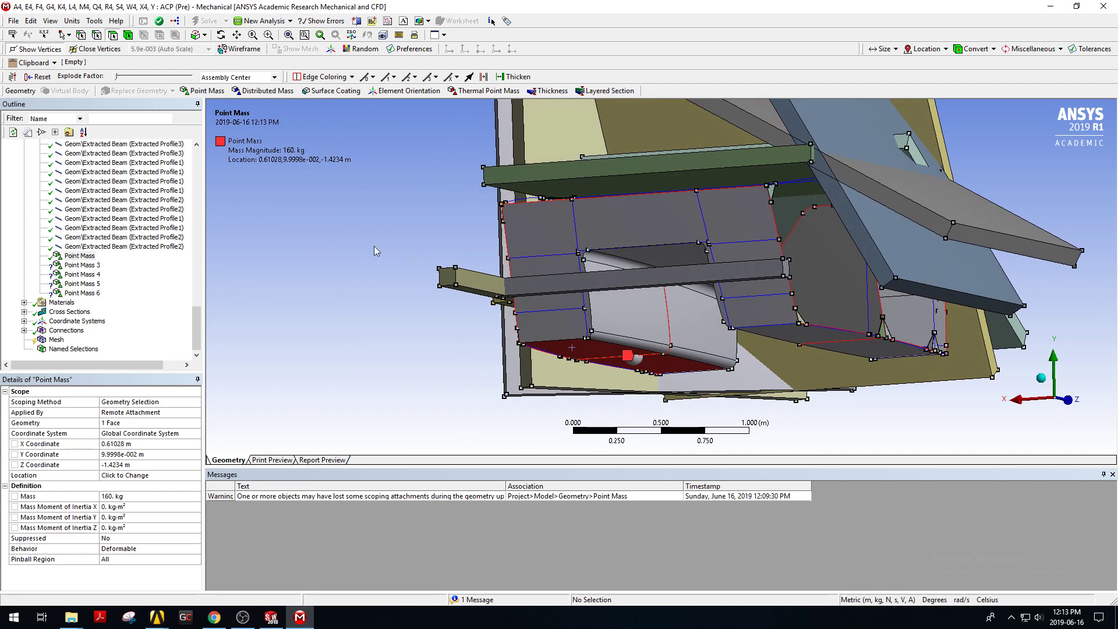
pyautogui.click(87, 265)
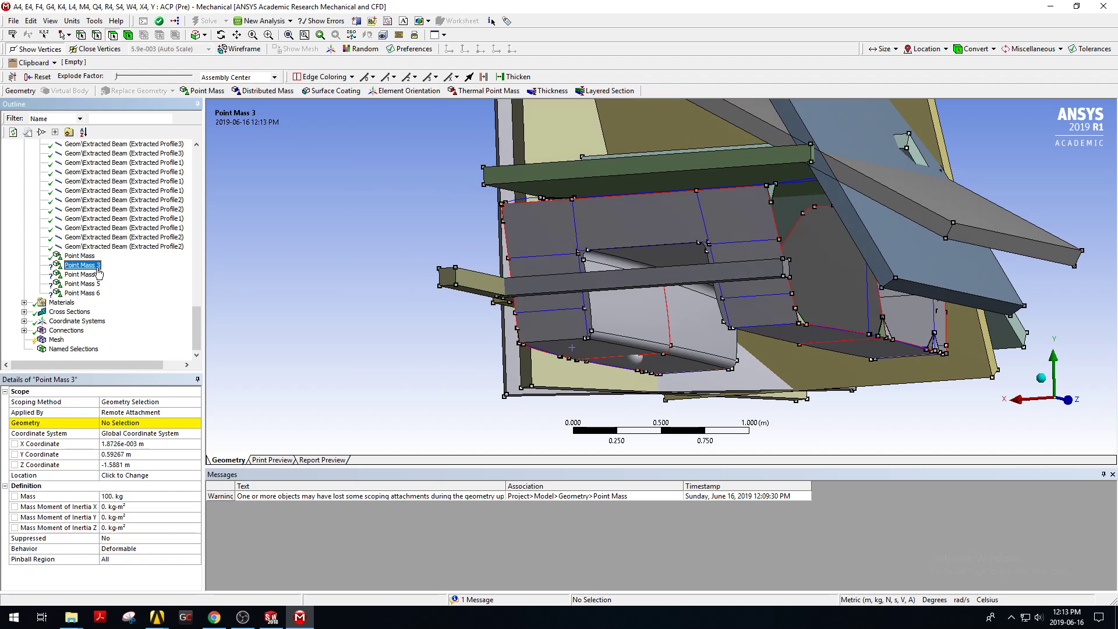
pyautogui.click(140, 422)
pyautogui.moveTo(861, 192); pyautogui.dragTo(557, 273, button='middle')
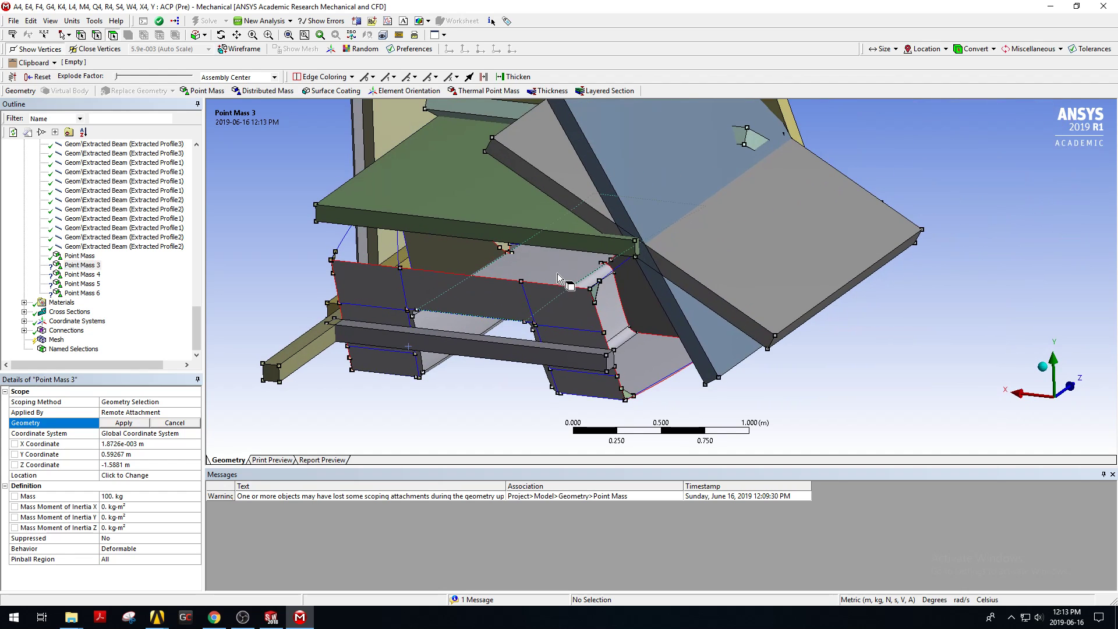
pyautogui.click(557, 274)
pyautogui.click(127, 425)
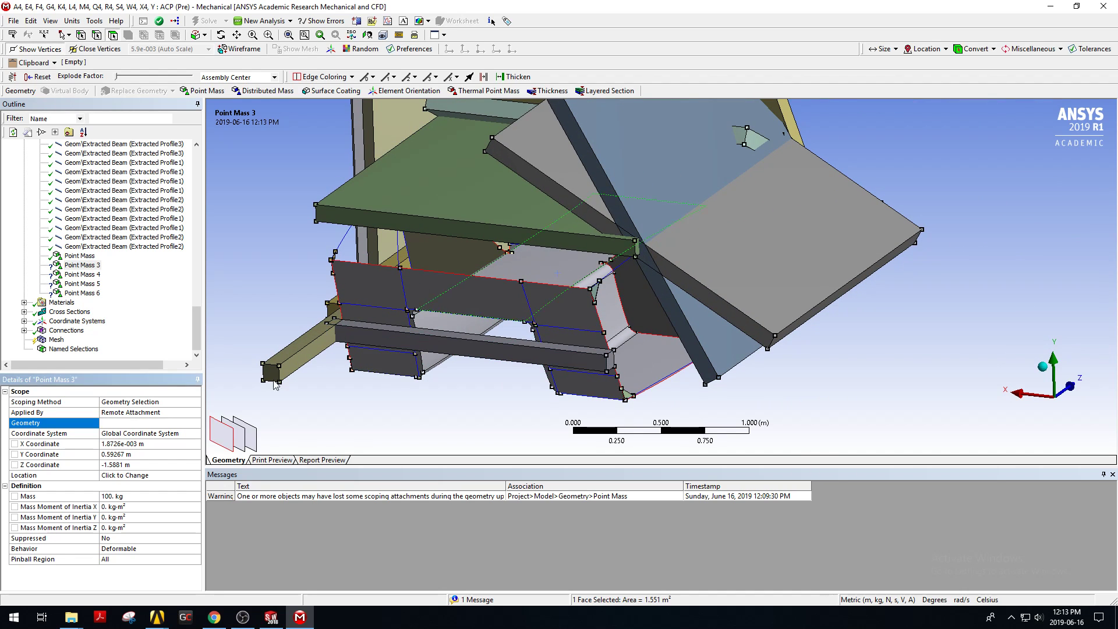
# Scope Point Mass 4 to the floor face of the central box.
pyautogui.moveTo(577, 292); pyautogui.dragTo(592, 241, button='middle')
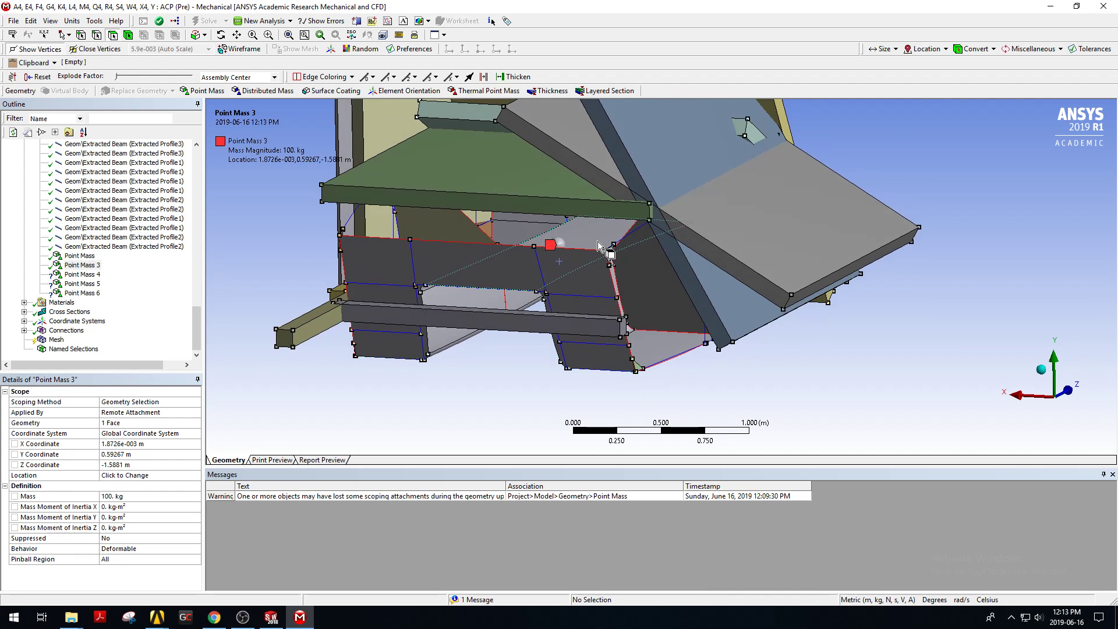
pyautogui.click(82, 274)
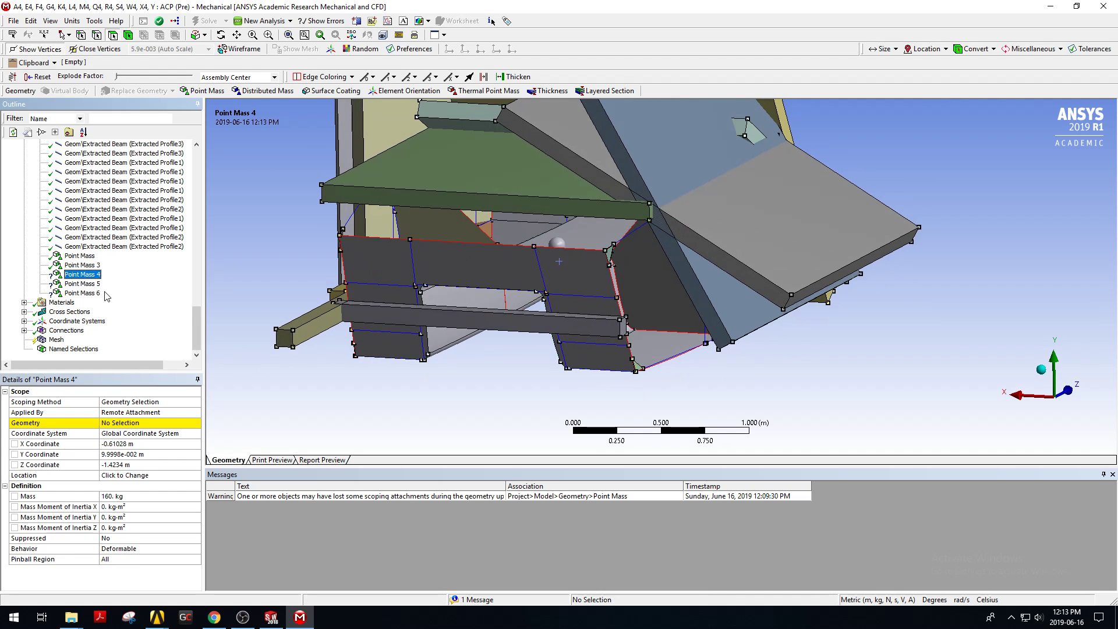
pyautogui.click(120, 424)
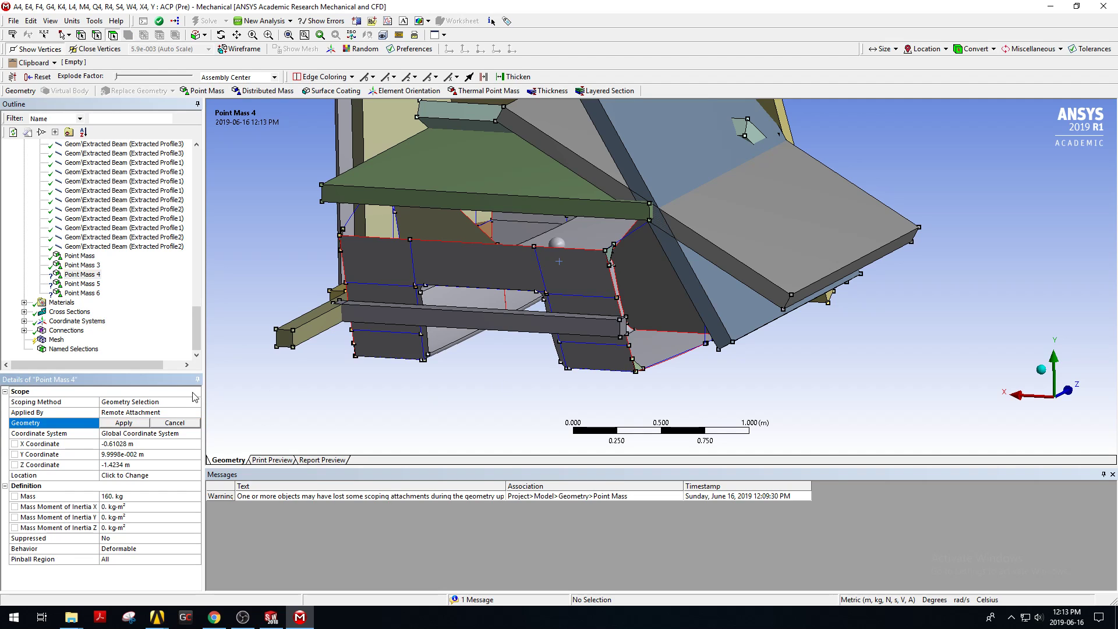
pyautogui.click(669, 352)
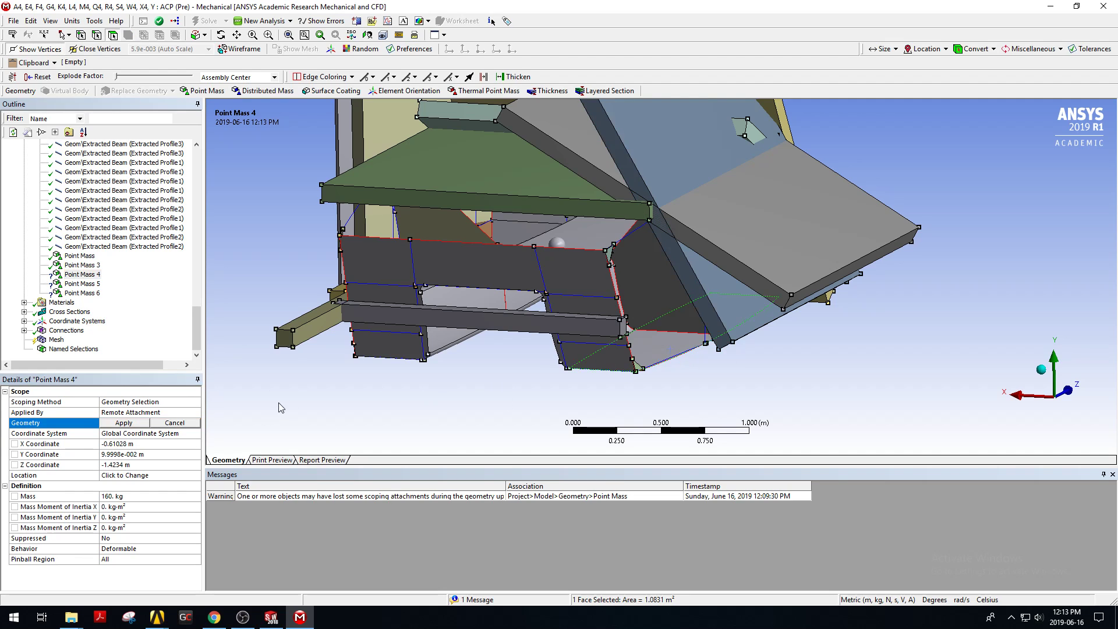
pyautogui.click(135, 423)
# Scope Point Mass 5 to the side panel face of the central box.
pyautogui.click(85, 283)
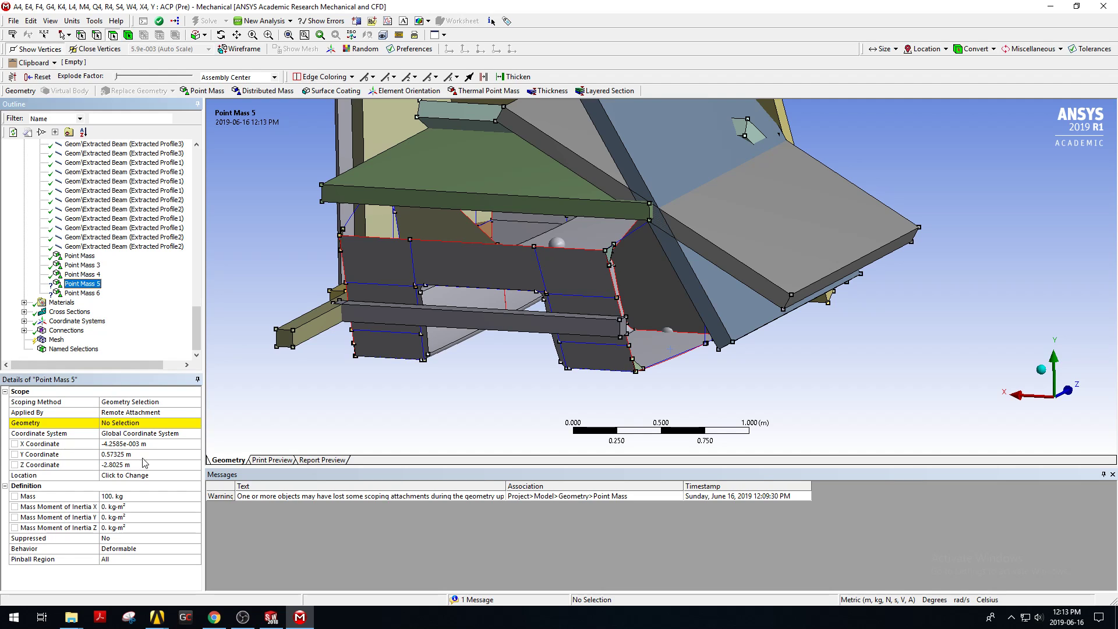
pyautogui.click(137, 423)
pyautogui.click(598, 278)
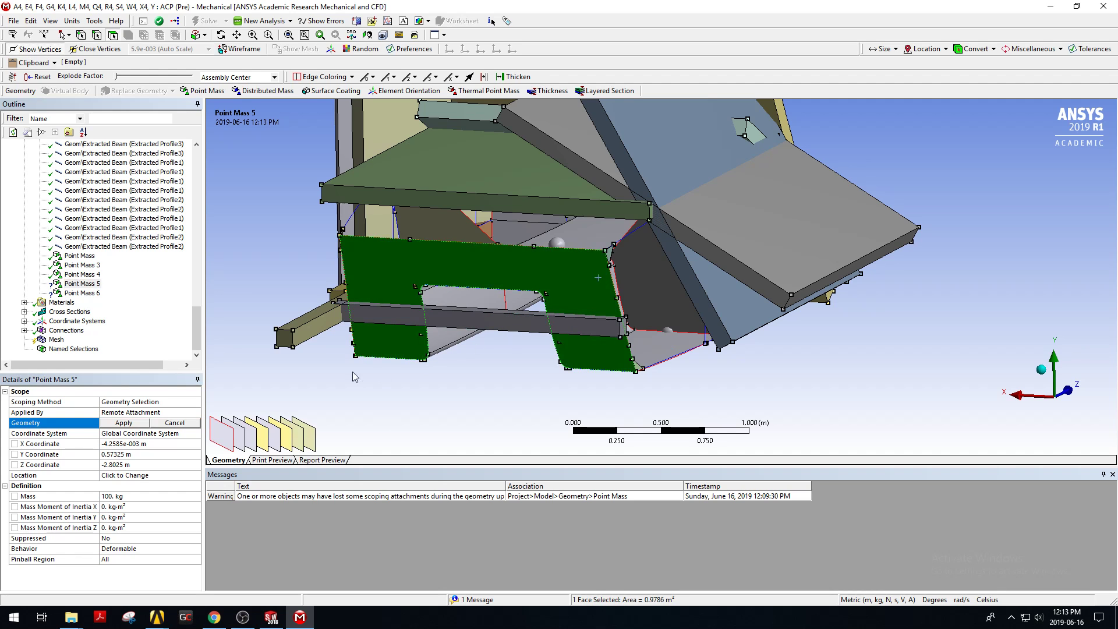
pyautogui.click(108, 424)
pyautogui.scroll(2, 658, 281)
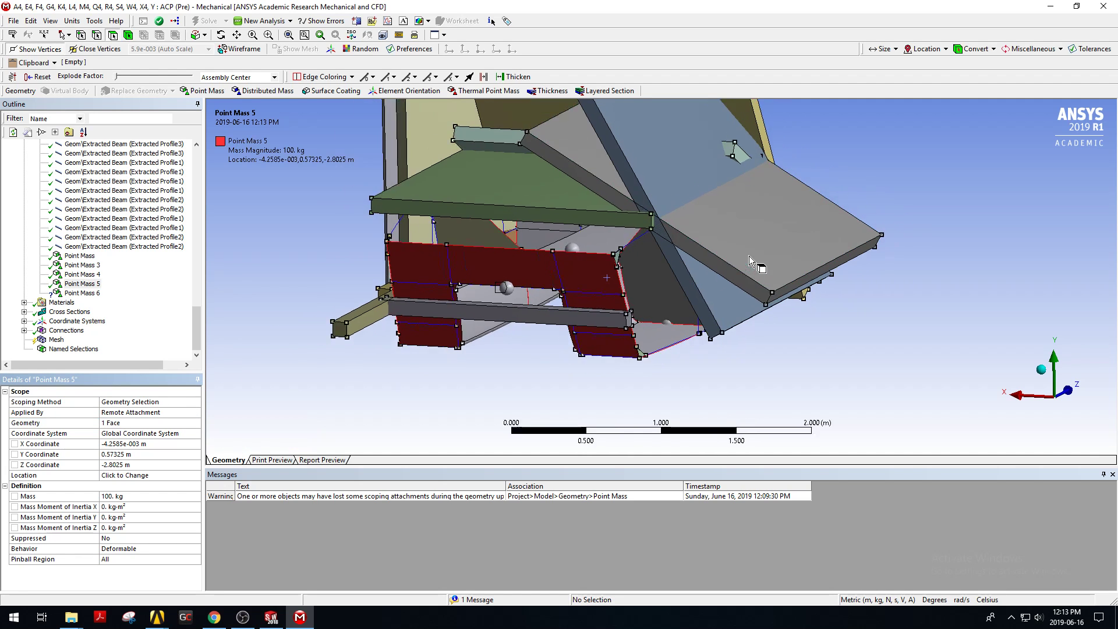
# Scope Point Mass 6 to the end face of the central box.
pyautogui.moveTo(658, 280); pyautogui.dragTo(903, 344, button='middle')
pyautogui.click(82, 293)
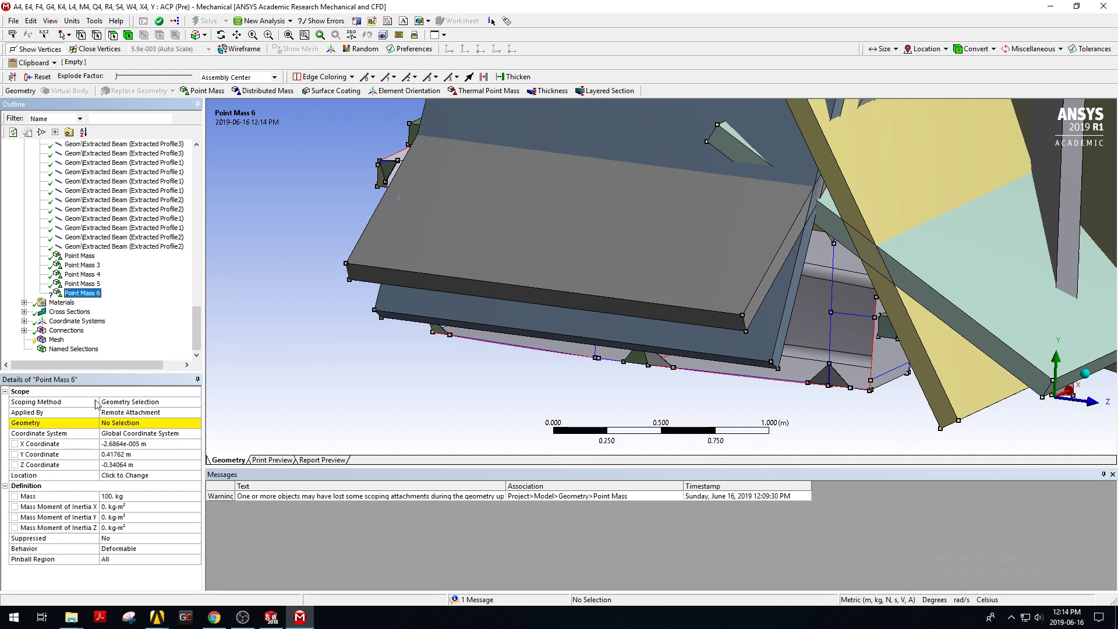
pyautogui.click(107, 423)
pyautogui.click(887, 353)
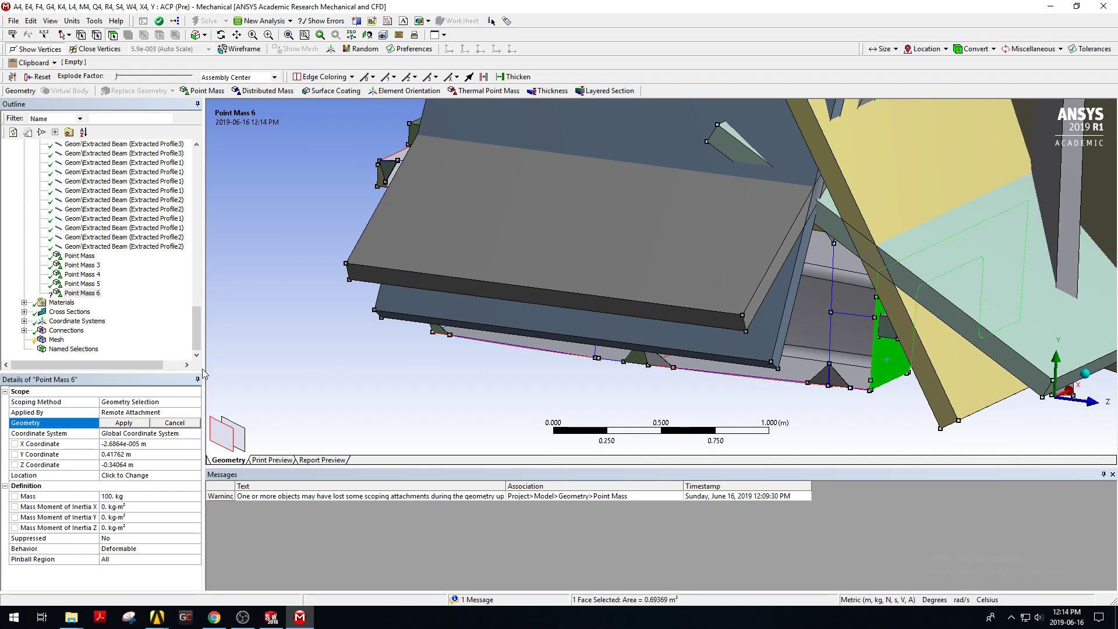
pyautogui.click(123, 423)
# Set the pinball region of Point Mass 3 to 1 m.
pyautogui.moveTo(669, 247); pyautogui.dragTo(719, 244, button='middle')
pyautogui.keyDown('ctrl'); pyautogui.moveTo(323, 272); pyautogui.dragTo(521, 324, button='middle'); pyautogui.keyUp('ctrl')
pyautogui.scroll(1, 617, 269)
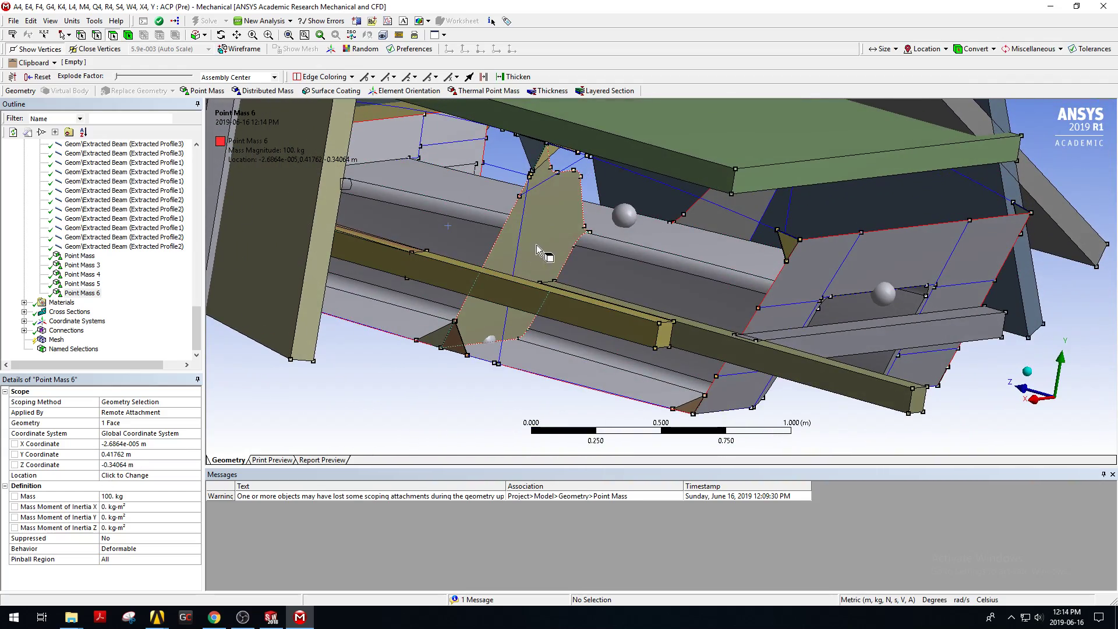
pyautogui.click(93, 274)
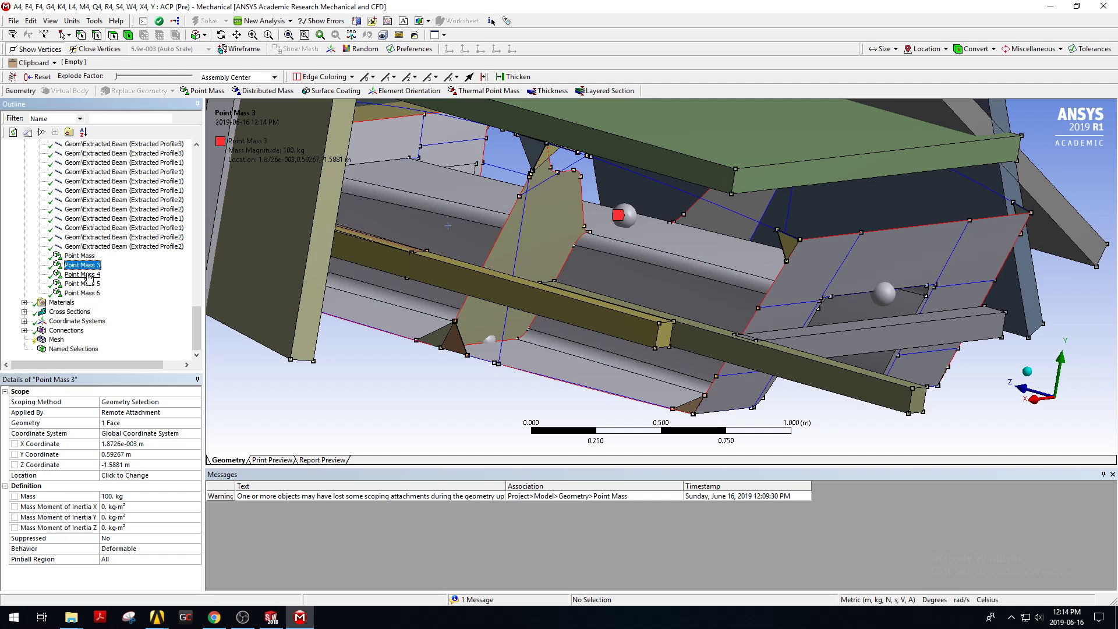
pyautogui.click(90, 265)
pyautogui.click(44, 464)
pyautogui.click(102, 559)
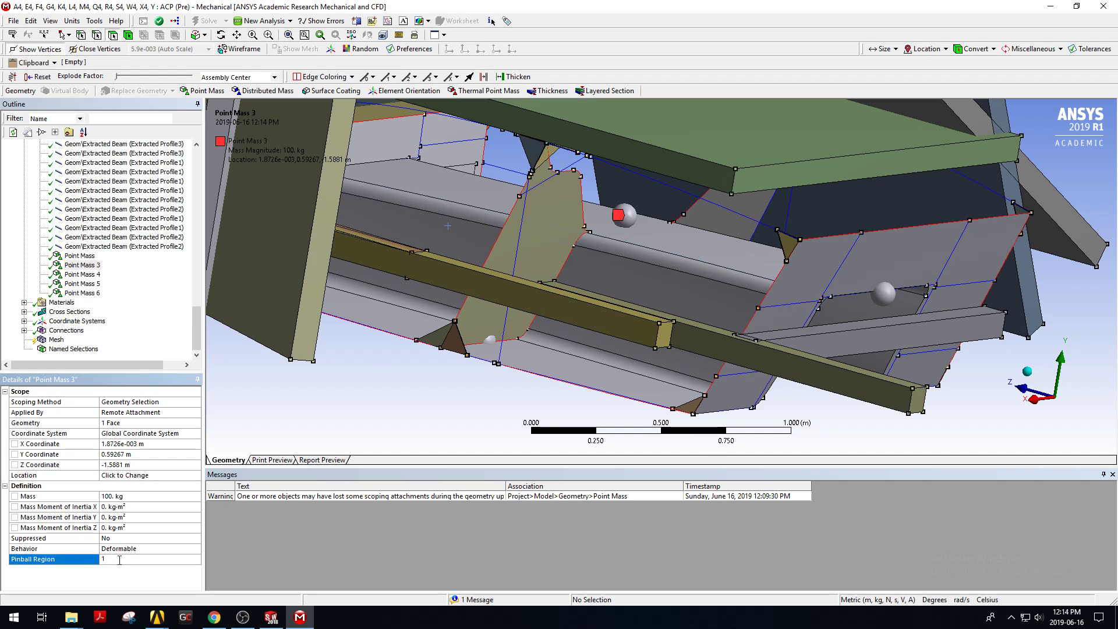
pyautogui.write('100')
pyautogui.press('Return')
pyautogui.write('1')
pyautogui.press('Return')
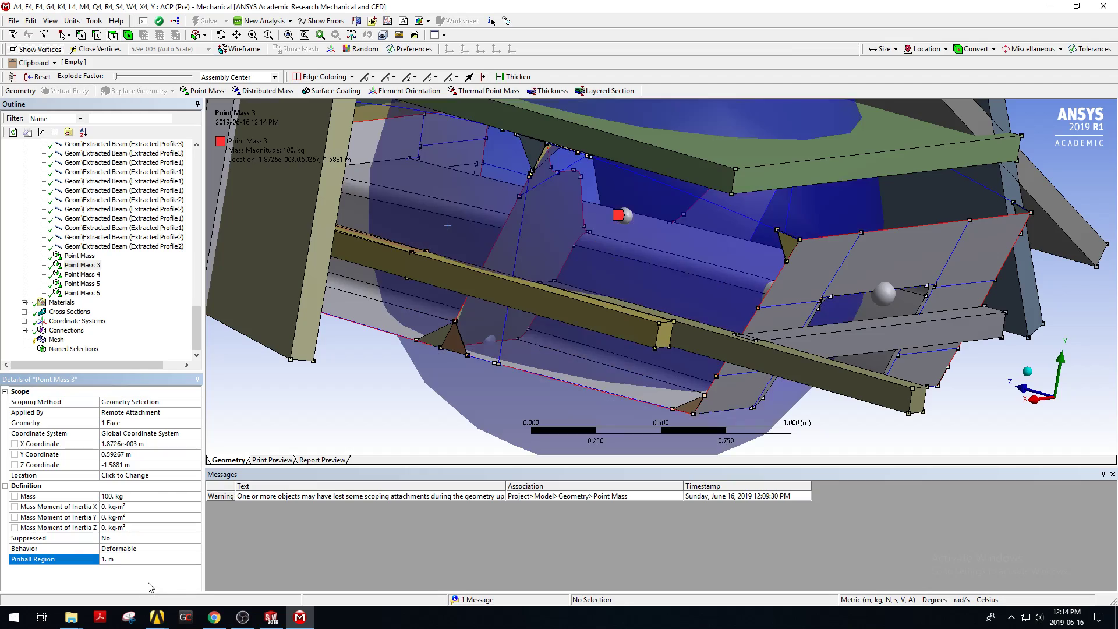
pyautogui.moveTo(571, 229); pyautogui.dragTo(687, 234, button='middle')
pyautogui.moveTo(821, 260); pyautogui.dragTo(767, 287, button='middle')
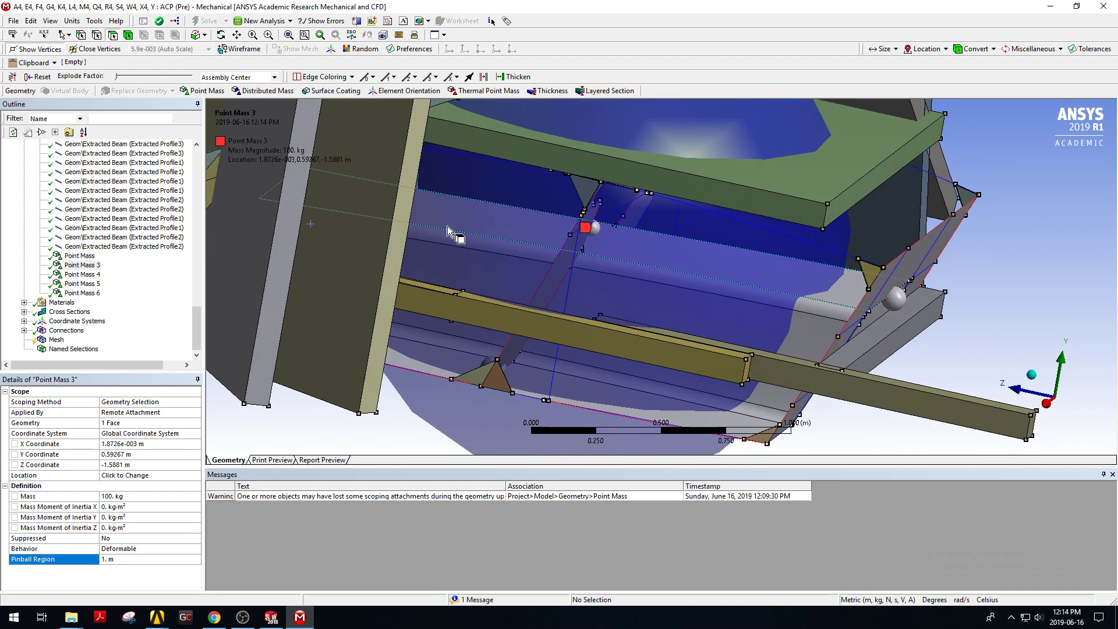
# Set the pinball region of Point Mass 3 to 0.5 m.
pyautogui.moveTo(690, 272); pyautogui.dragTo(654, 268, button='middle')
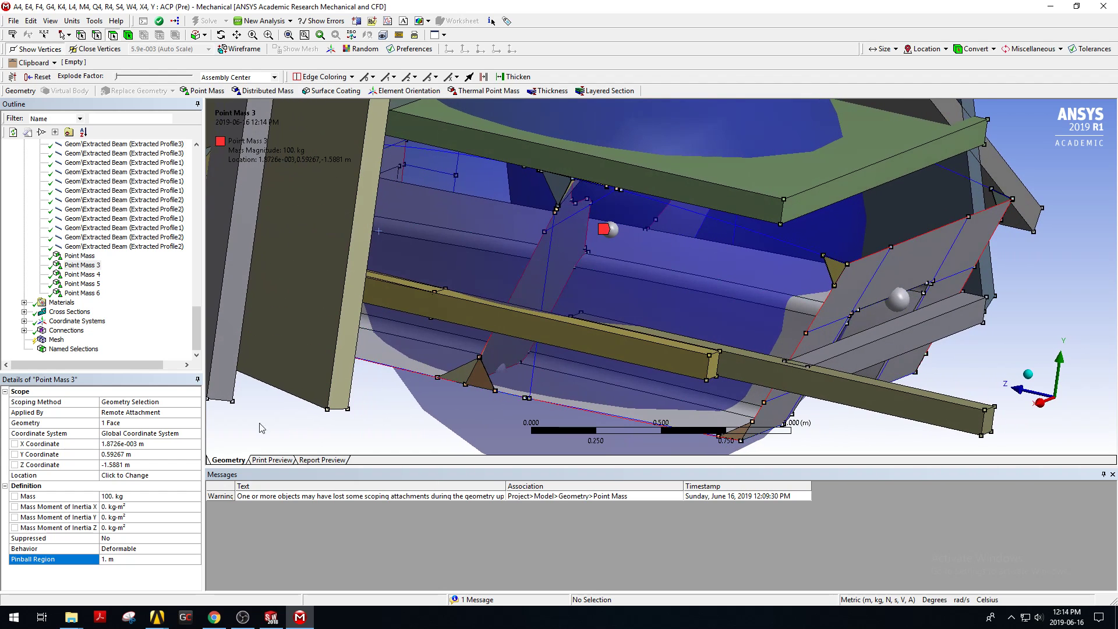
pyautogui.click(171, 558)
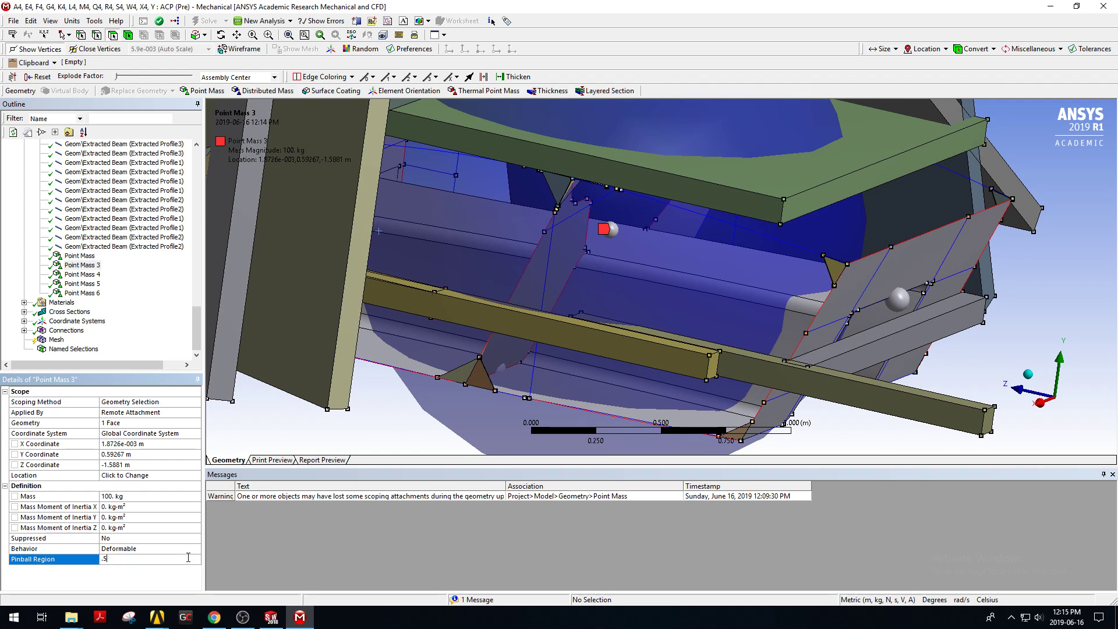
pyautogui.moveTo(585, 285); pyautogui.dragTo(608, 282, button='middle')
pyautogui.moveTo(613, 281); pyautogui.dragTo(579, 282, button='middle')
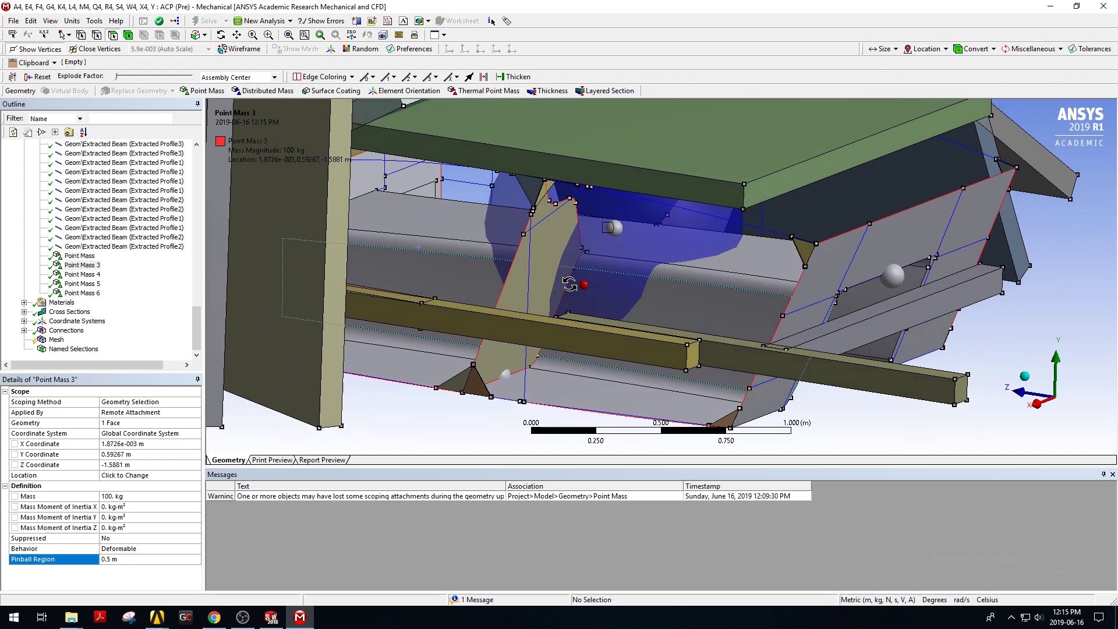
pyautogui.scroll(1, 753, 267)
pyautogui.click(749, 252)
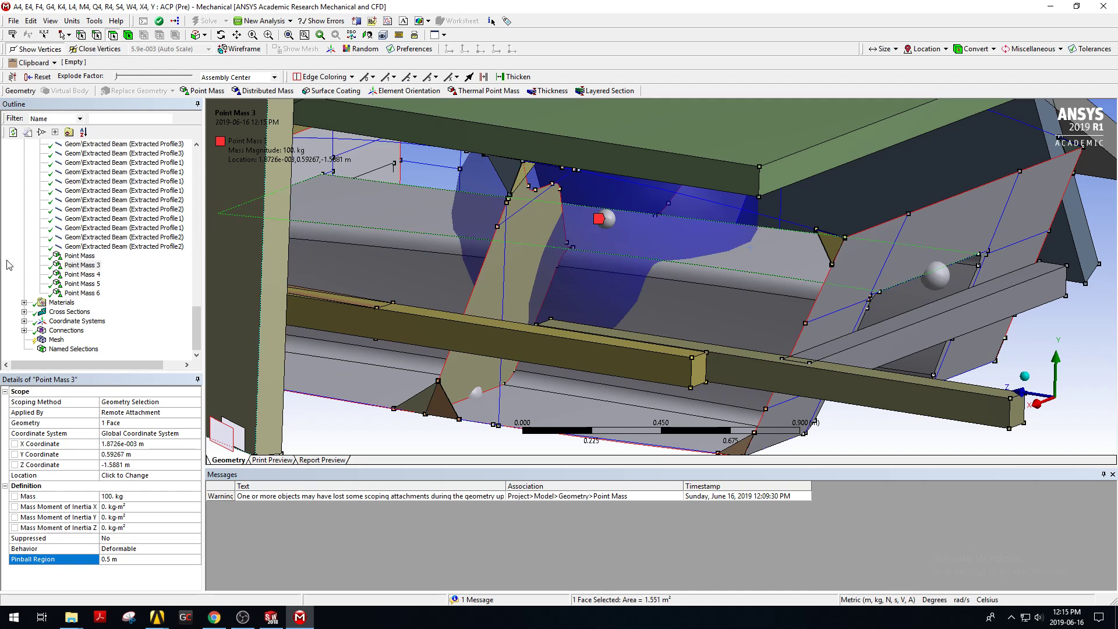
pyautogui.scroll(5, 32, 203)
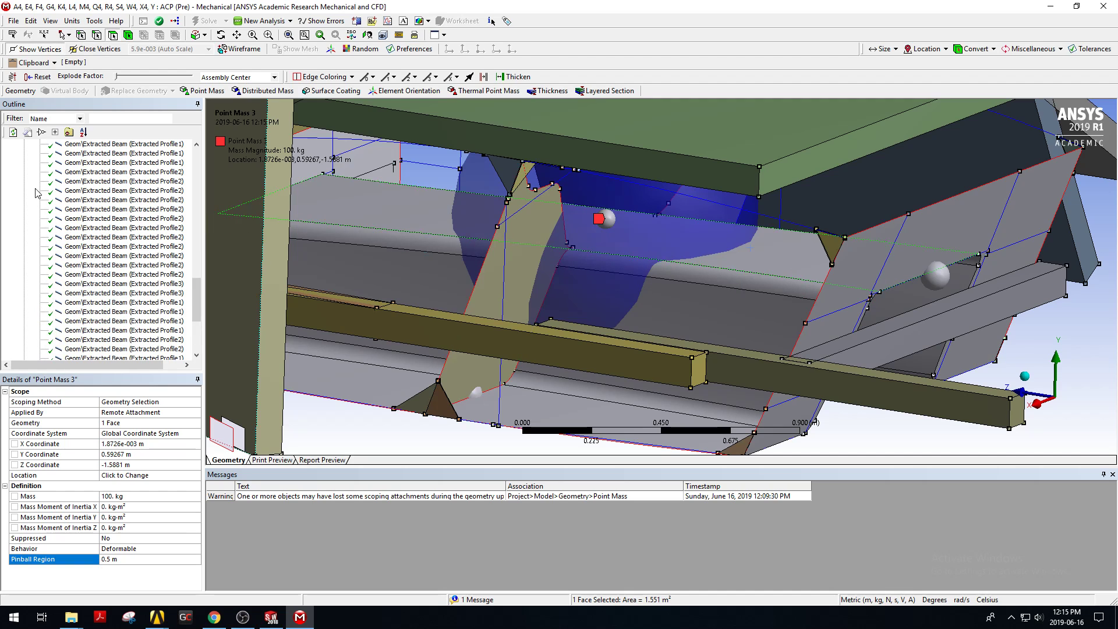
pyautogui.scroll(10, 36, 192)
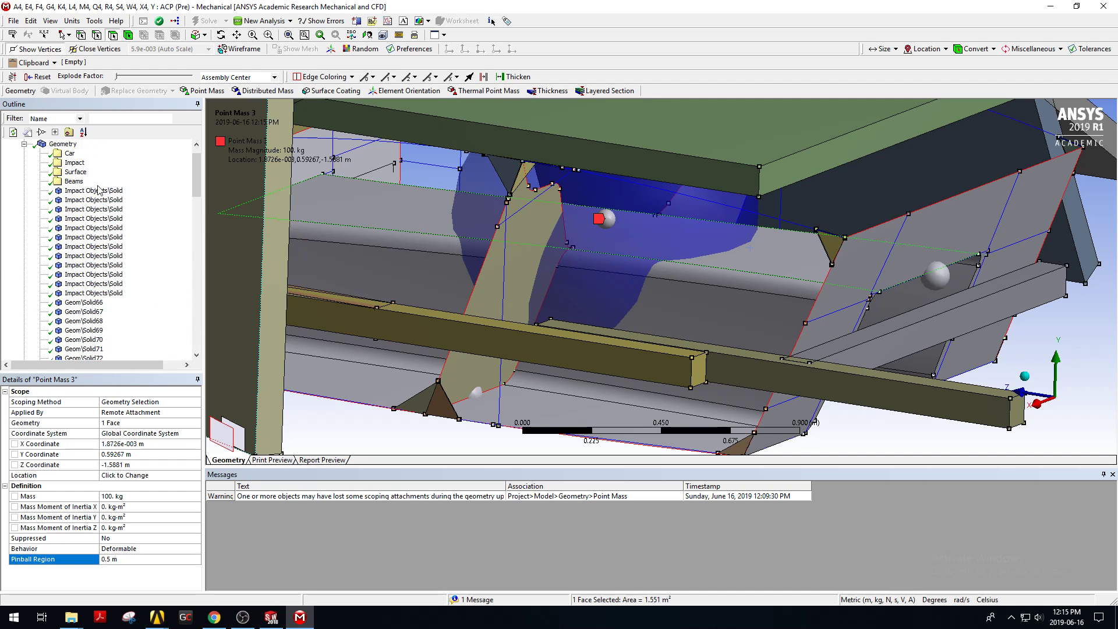
pyautogui.click(96, 191)
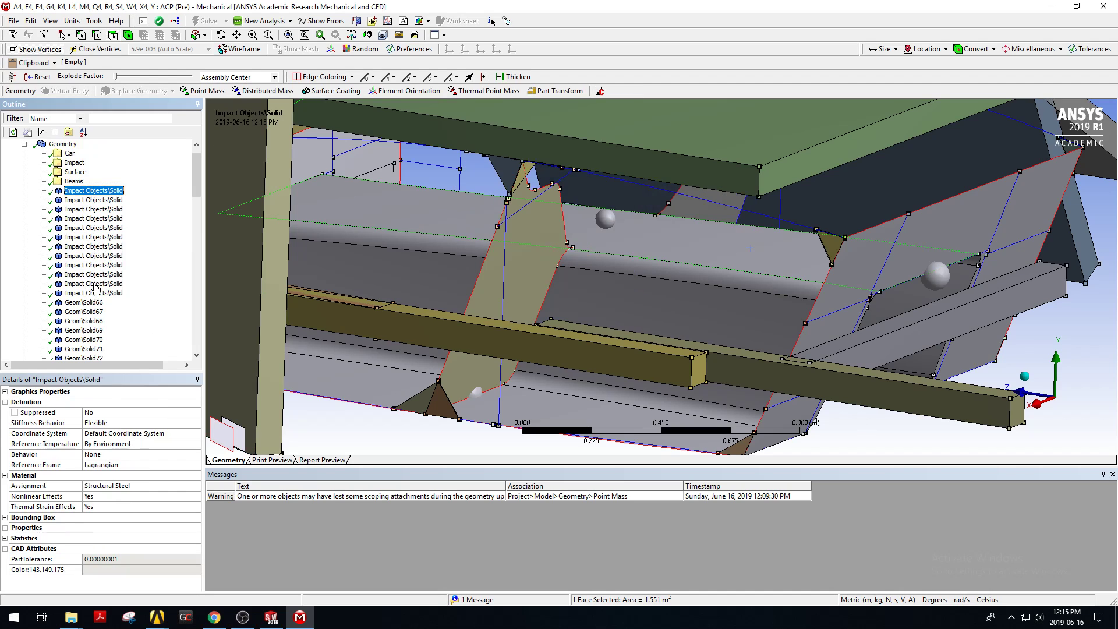
pyautogui.click(24, 144)
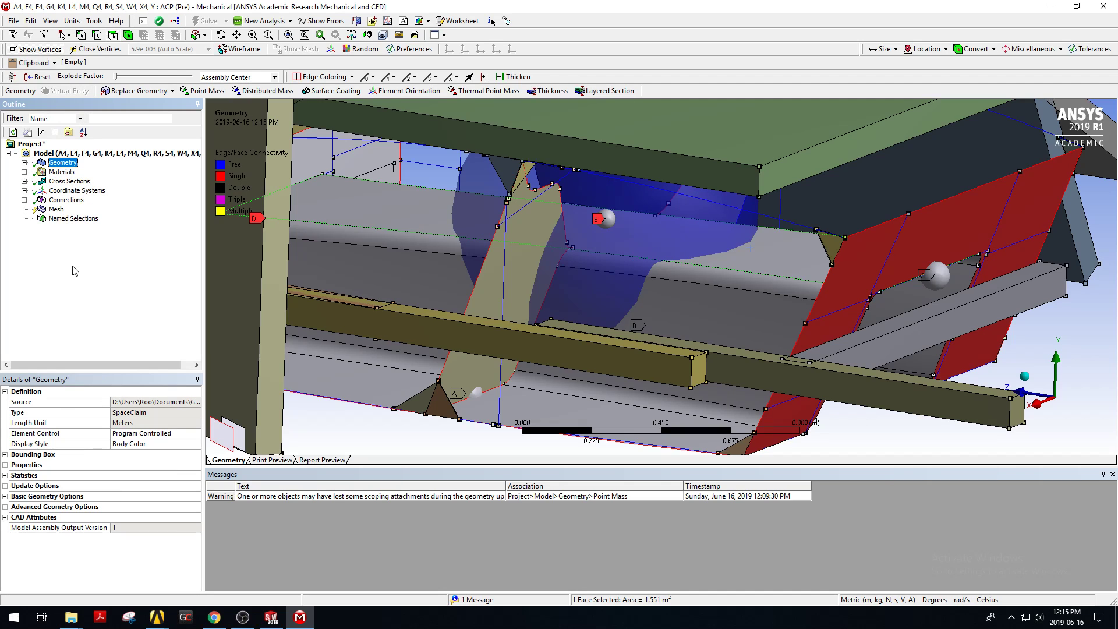
# Delete the existing Contacts group under Connections.
pyautogui.click(59, 201)
pyautogui.click(24, 200)
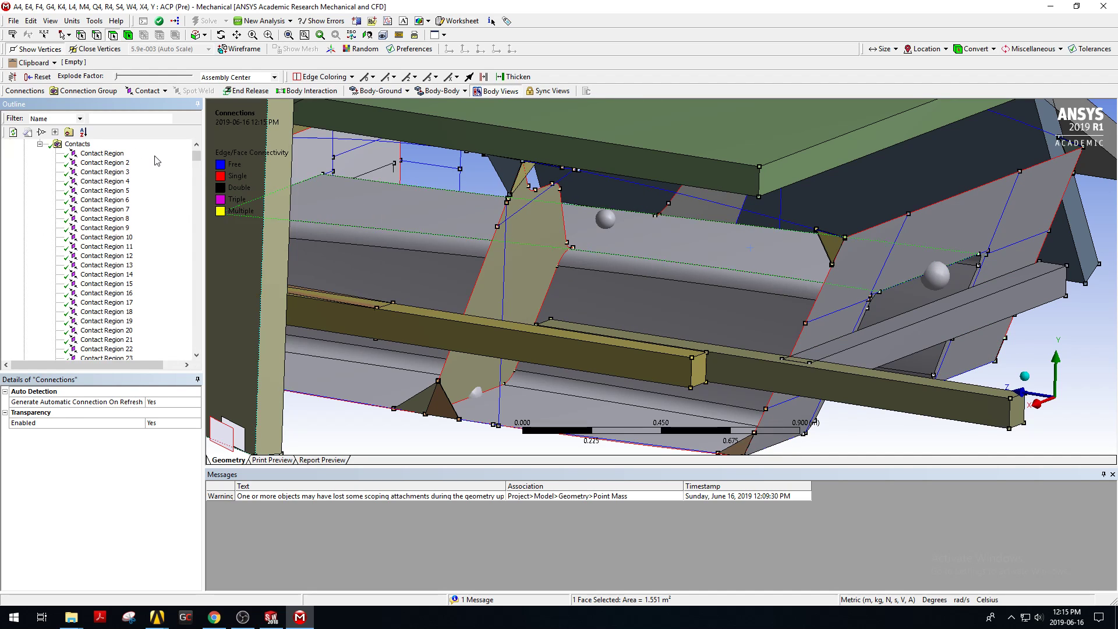
pyautogui.scroll(1, 133, 177)
pyautogui.click(91, 174)
pyautogui.rightClick(93, 175)
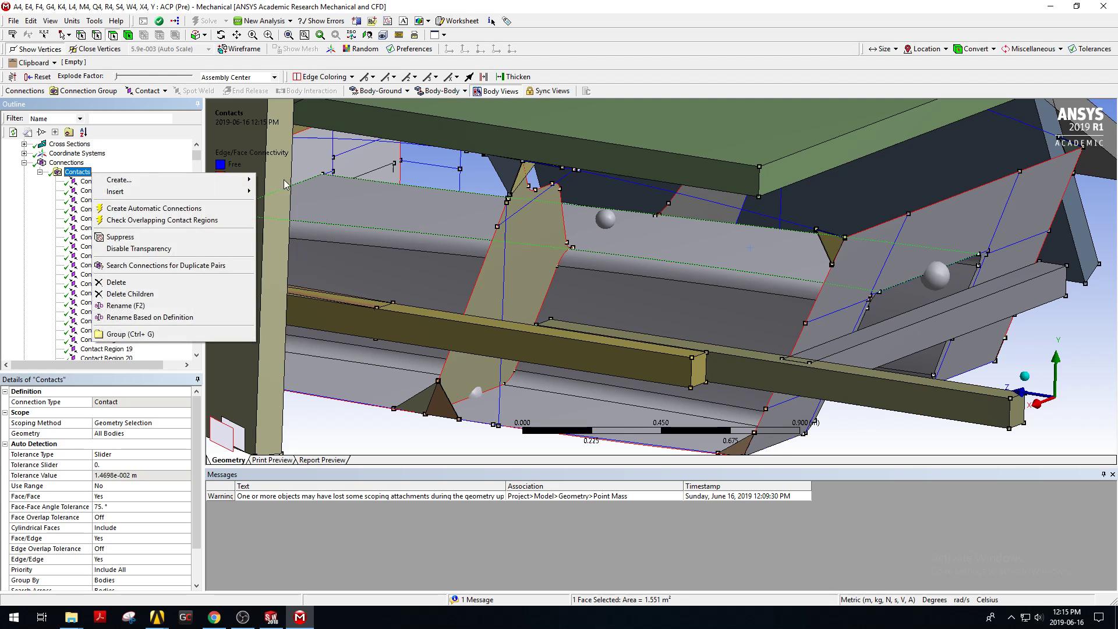
pyautogui.click(1107, 388)
pyautogui.scroll(-2, 492, 314)
pyautogui.scroll(-4, 195, 242)
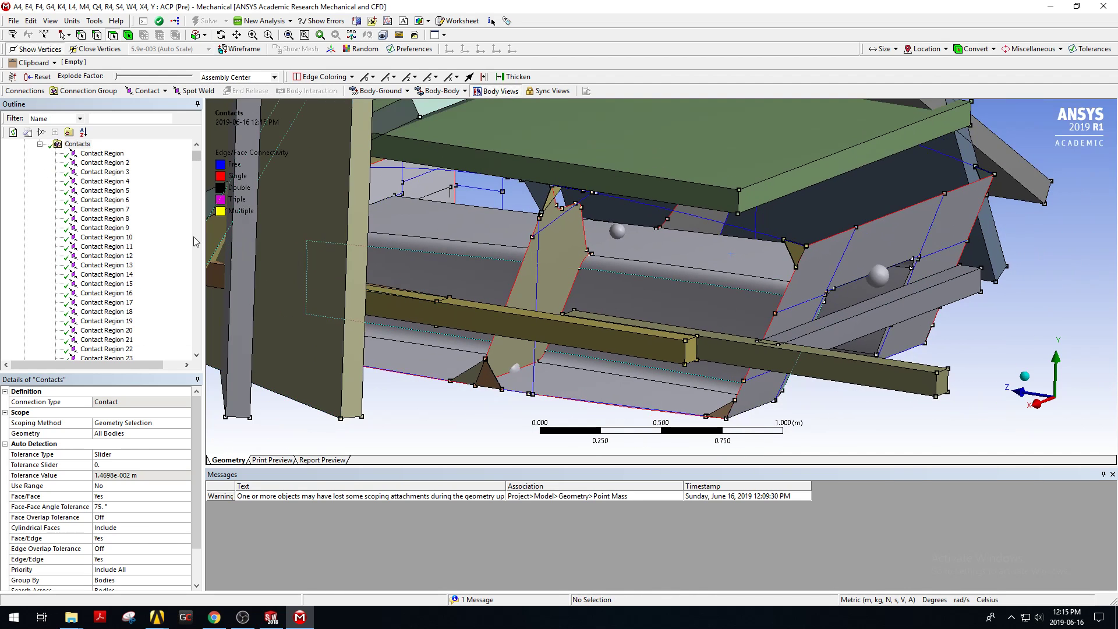
pyautogui.scroll(5, 99, 232)
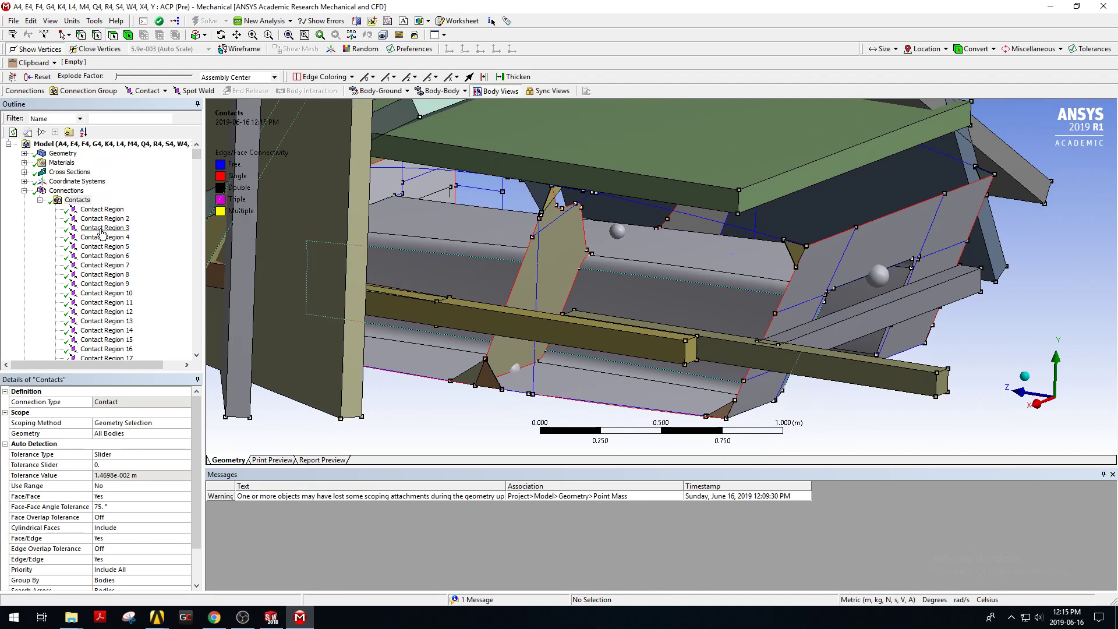
pyautogui.rightClick(63, 200)
pyautogui.click(88, 308)
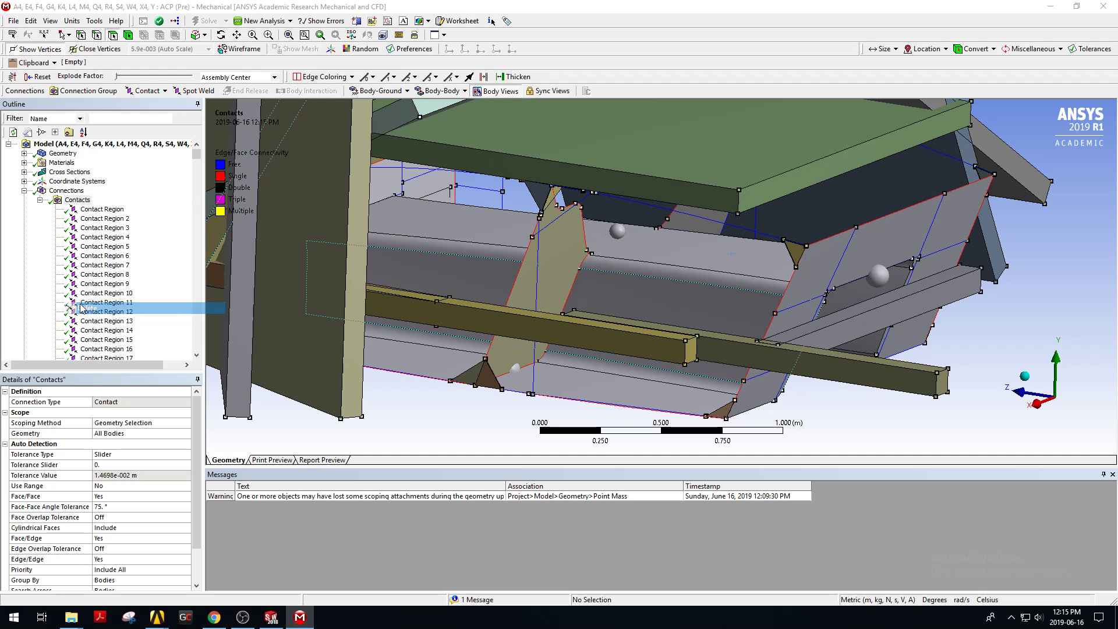
pyautogui.click(562, 349)
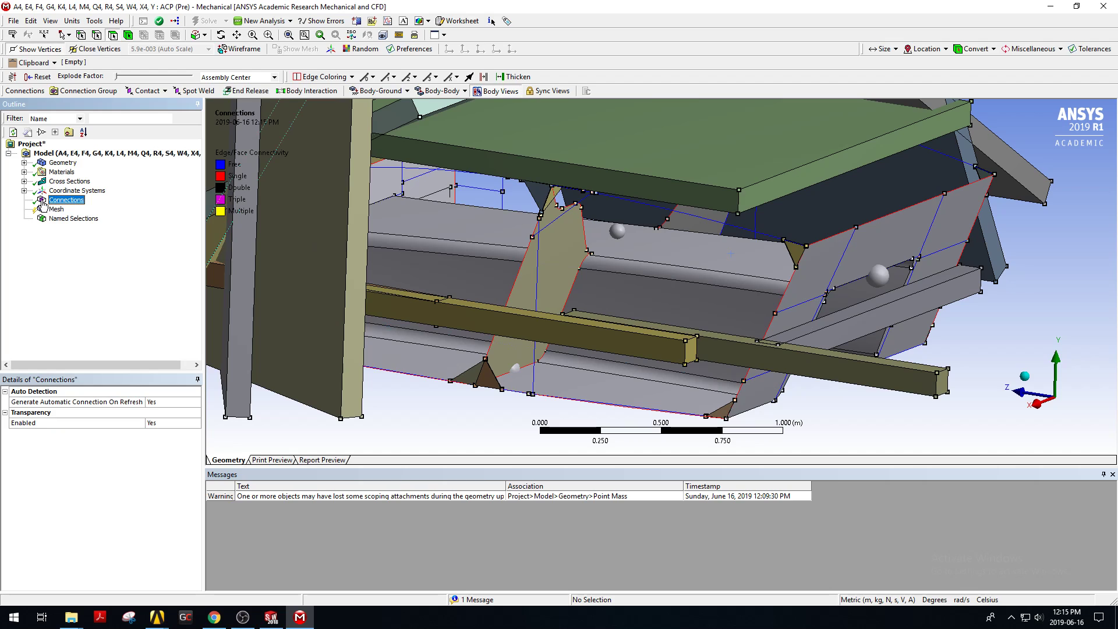
# Insert a connection group under Connections with Face/Edge and Edge/Edge detection both set to Yes.
pyautogui.rightClick(46, 201)
pyautogui.moveTo(61, 210)
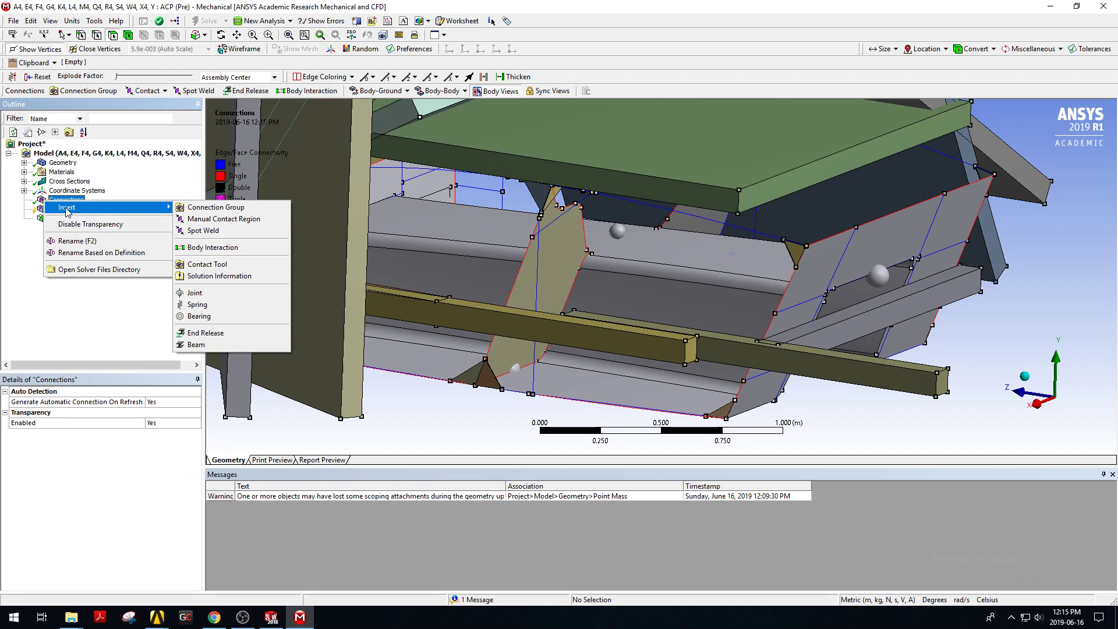
pyautogui.click(244, 211)
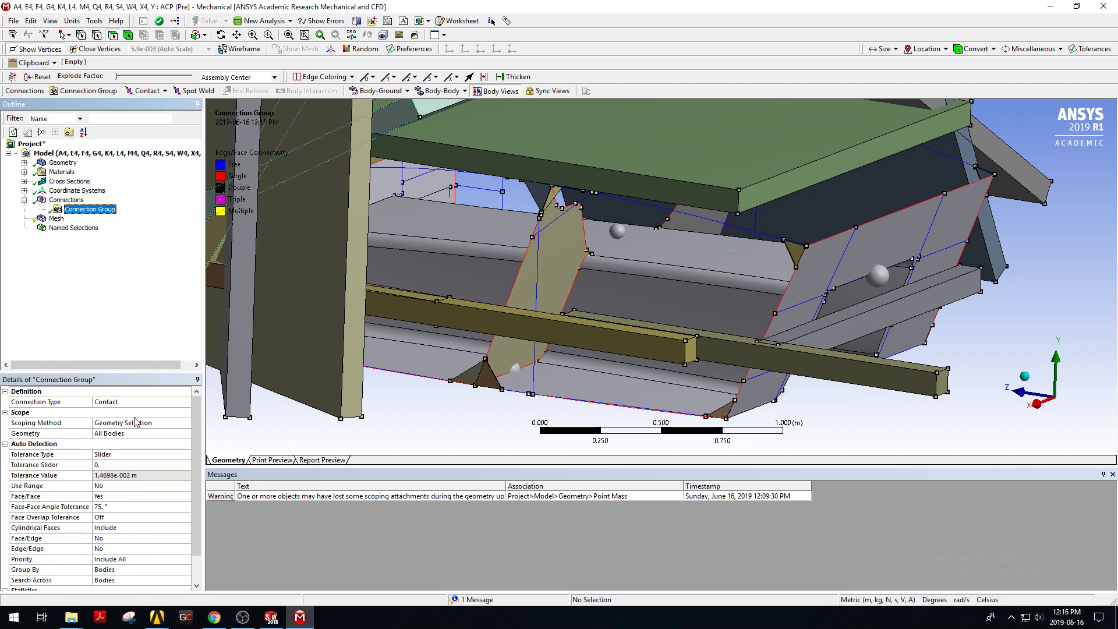
pyautogui.scroll(-1, 134, 420)
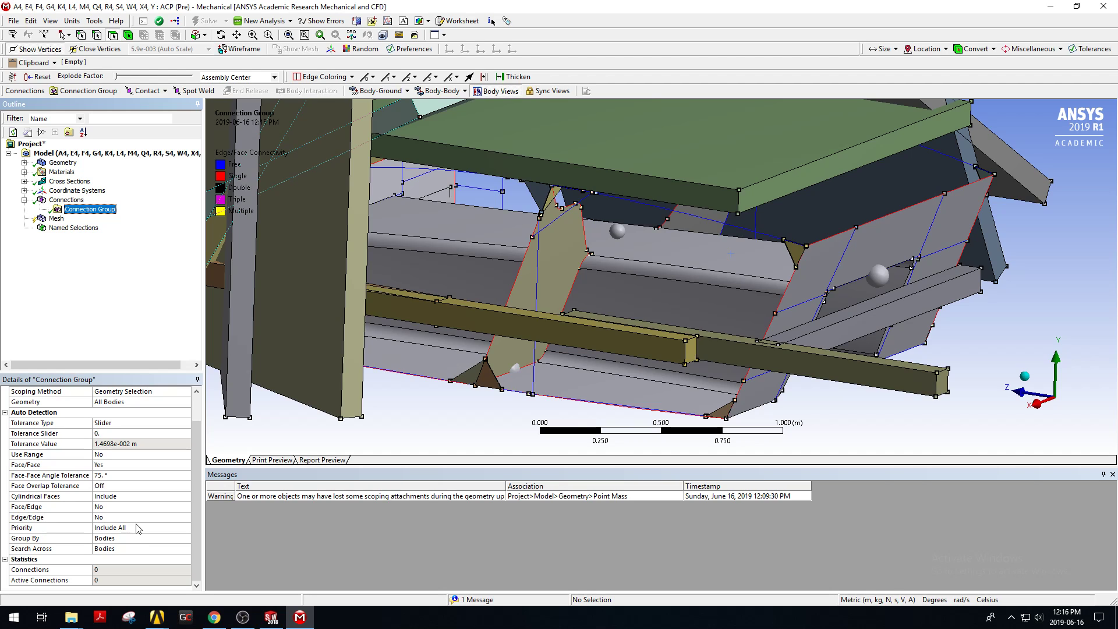
pyautogui.click(120, 508)
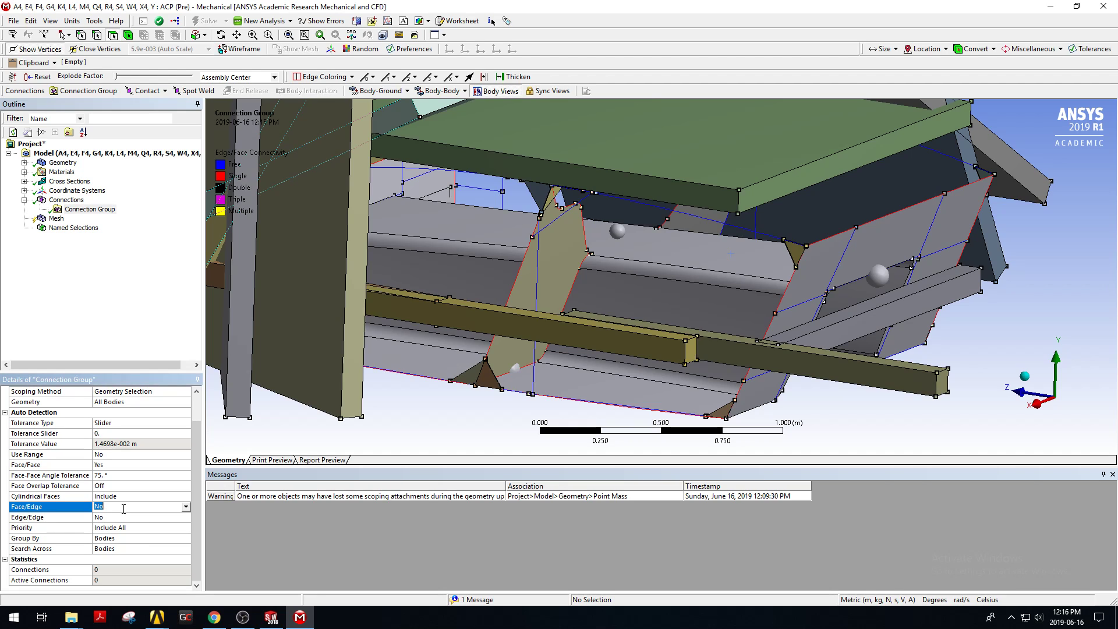
pyautogui.click(185, 508)
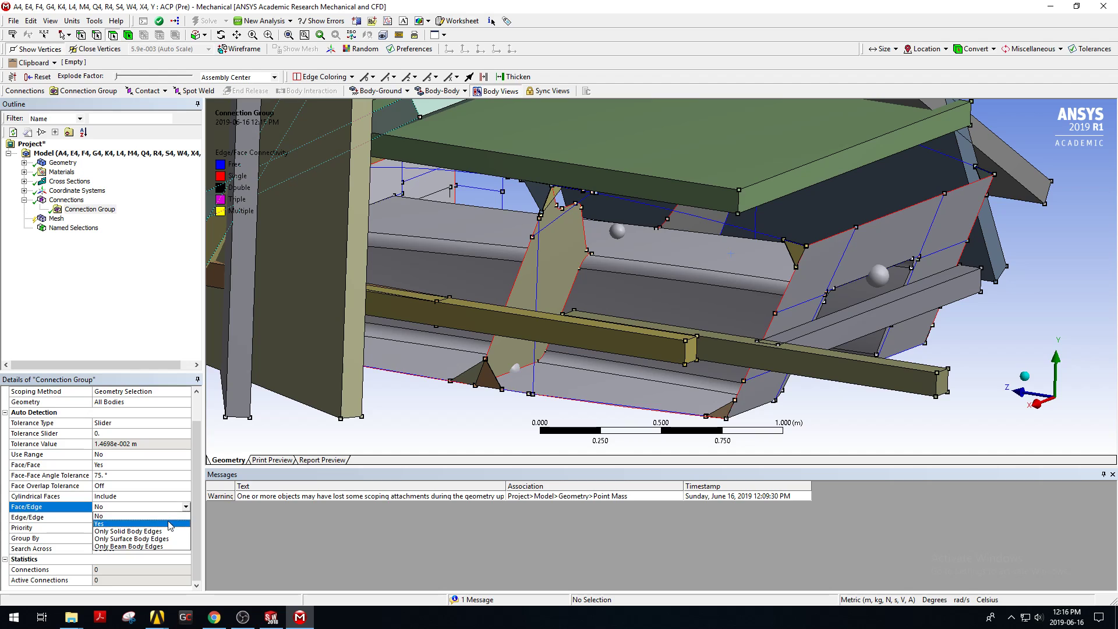
pyautogui.click(140, 517)
pyautogui.click(81, 518)
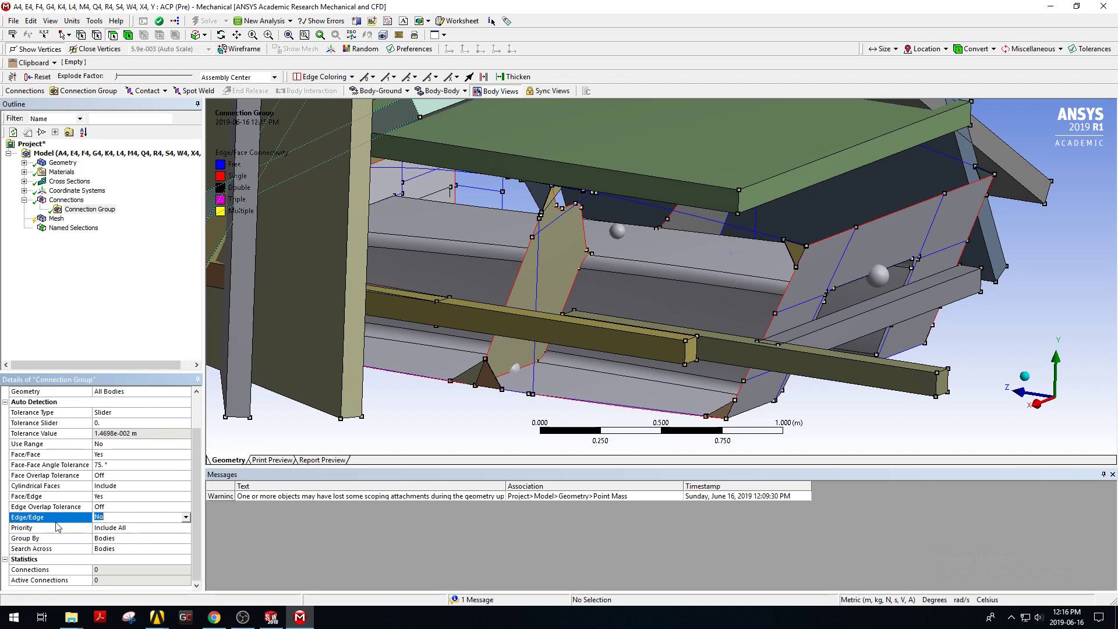
pyautogui.click(185, 517)
pyautogui.click(162, 534)
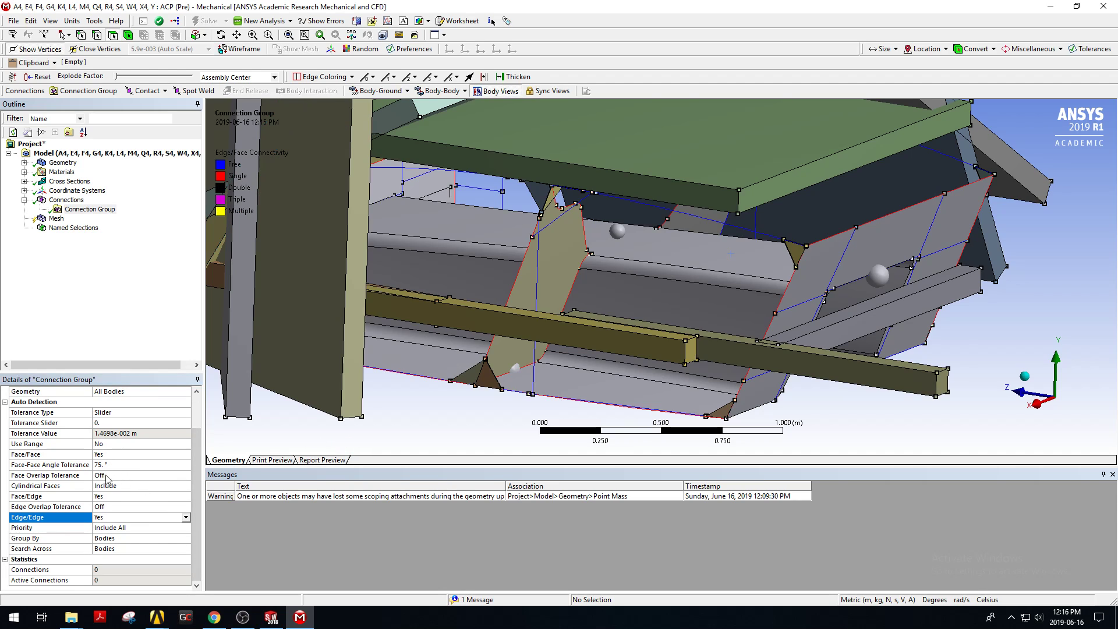
# Create automatic connections for the new connection group.
pyautogui.rightClick(88, 210)
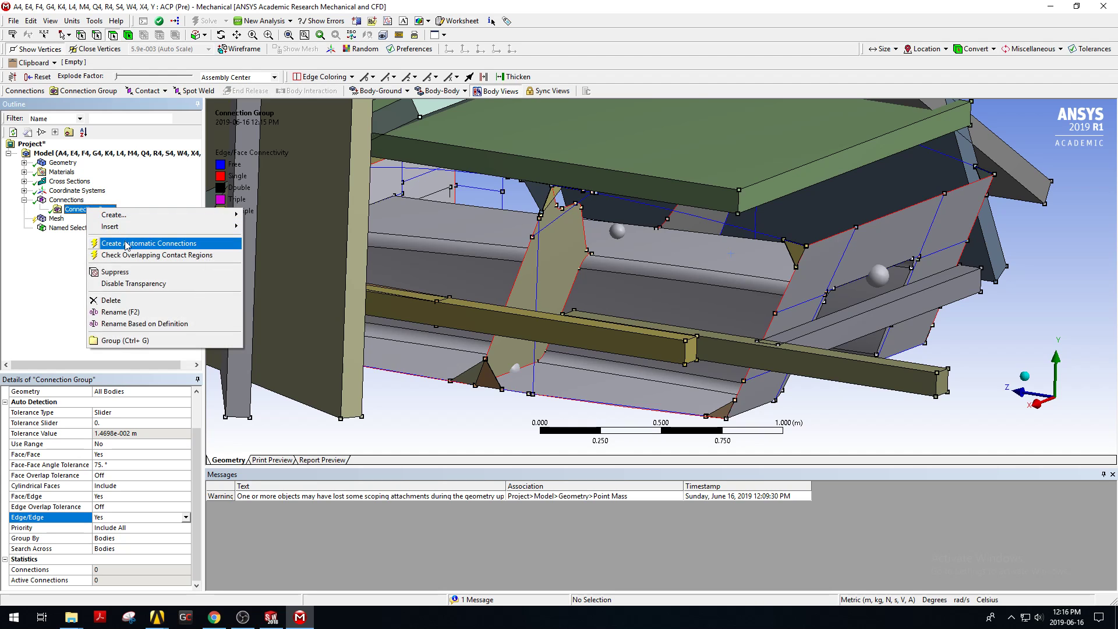
pyautogui.click(126, 243)
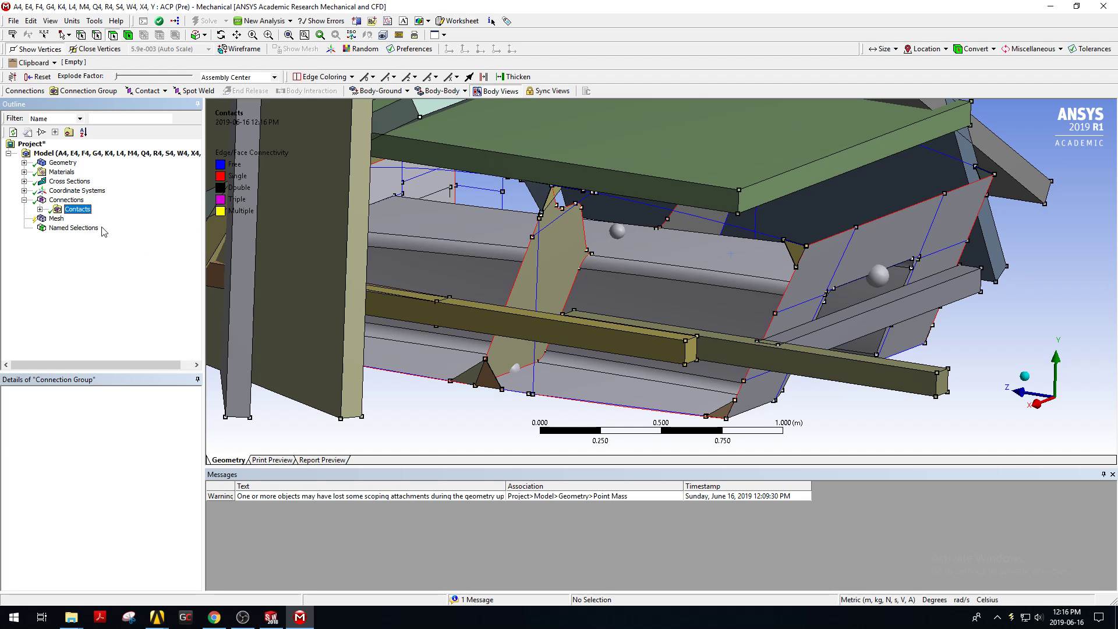
pyautogui.scroll(-3, 666, 227)
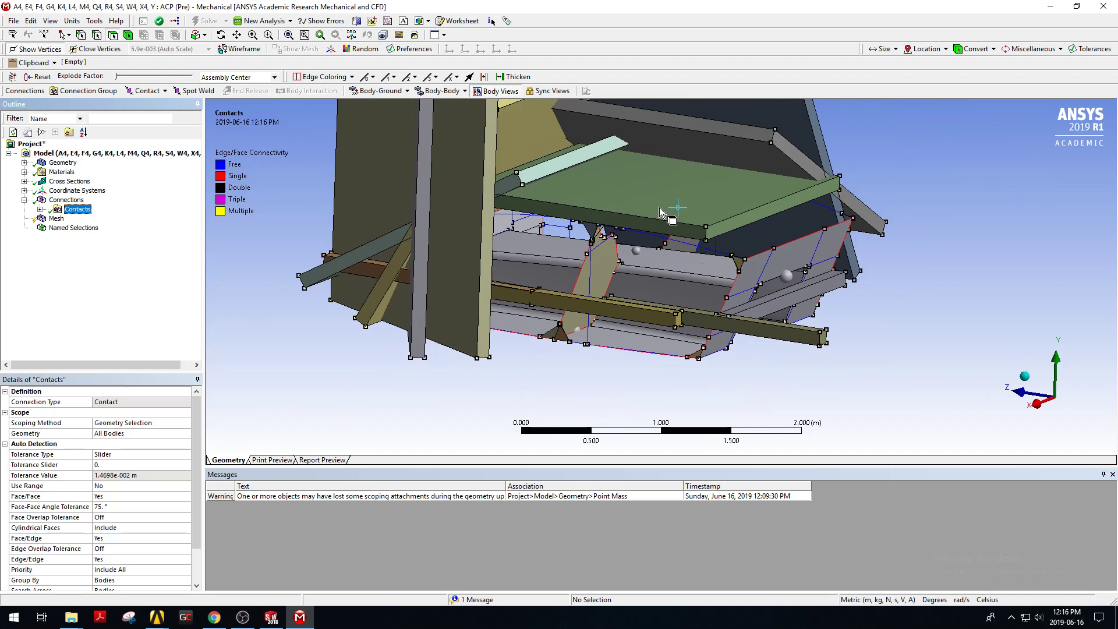
pyautogui.keyDown('ctrl'); pyautogui.moveTo(673, 208); pyautogui.dragTo(709, 280, button='middle'); pyautogui.keyUp('ctrl')
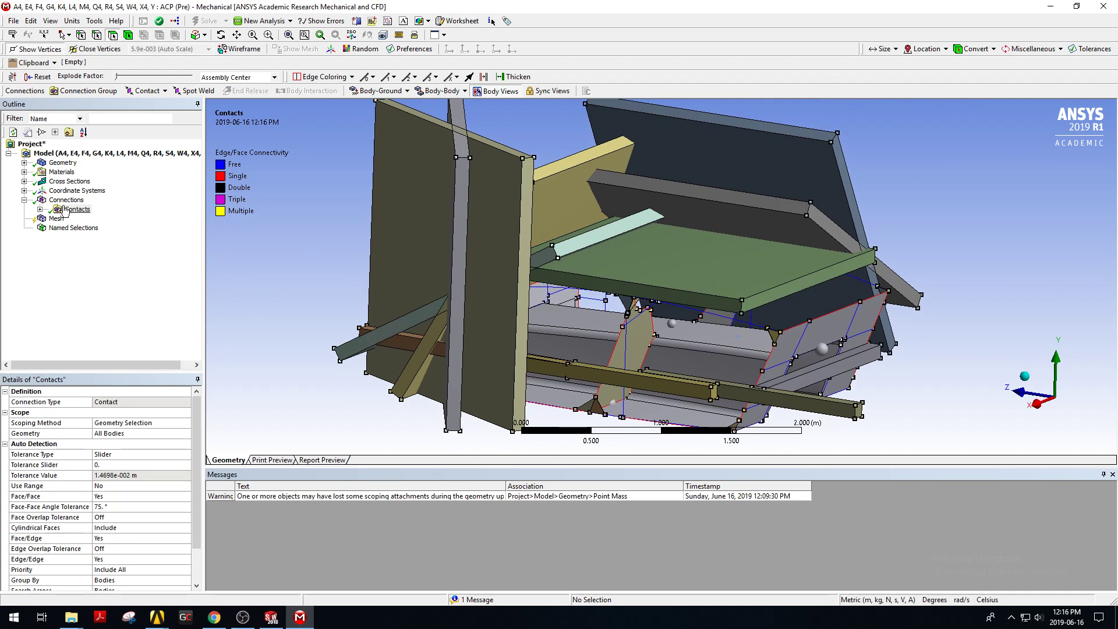
# Review several of the generated contact regions and their contact and target bodies.
pyautogui.click(40, 209)
pyautogui.scroll(1, 84, 198)
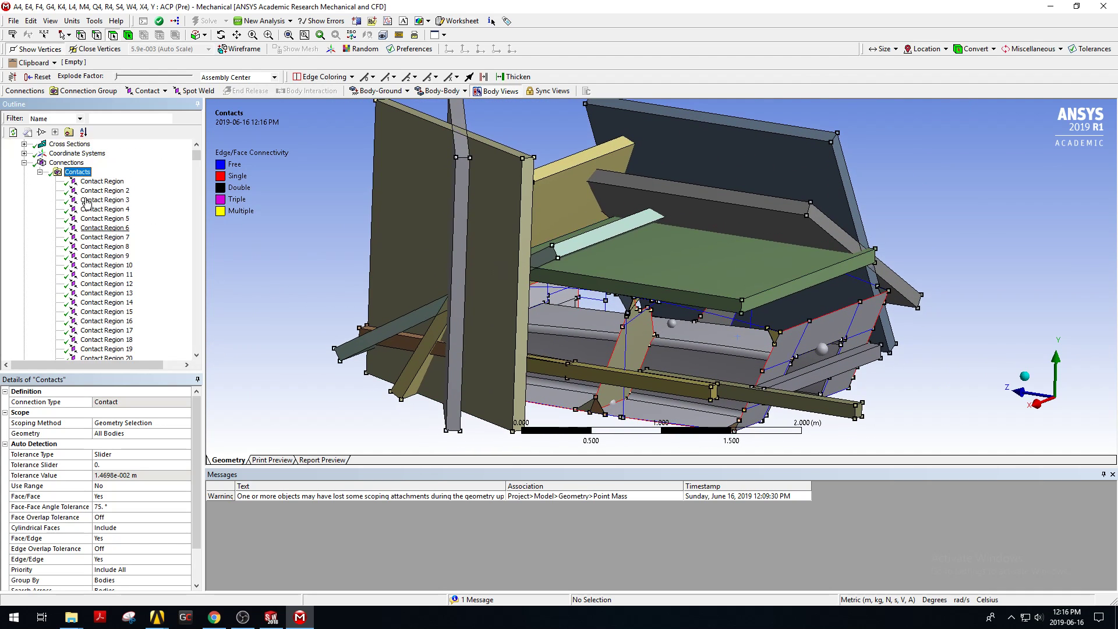
pyautogui.moveTo(194, 153); pyautogui.dragTo(189, 341)
pyautogui.click(116, 219)
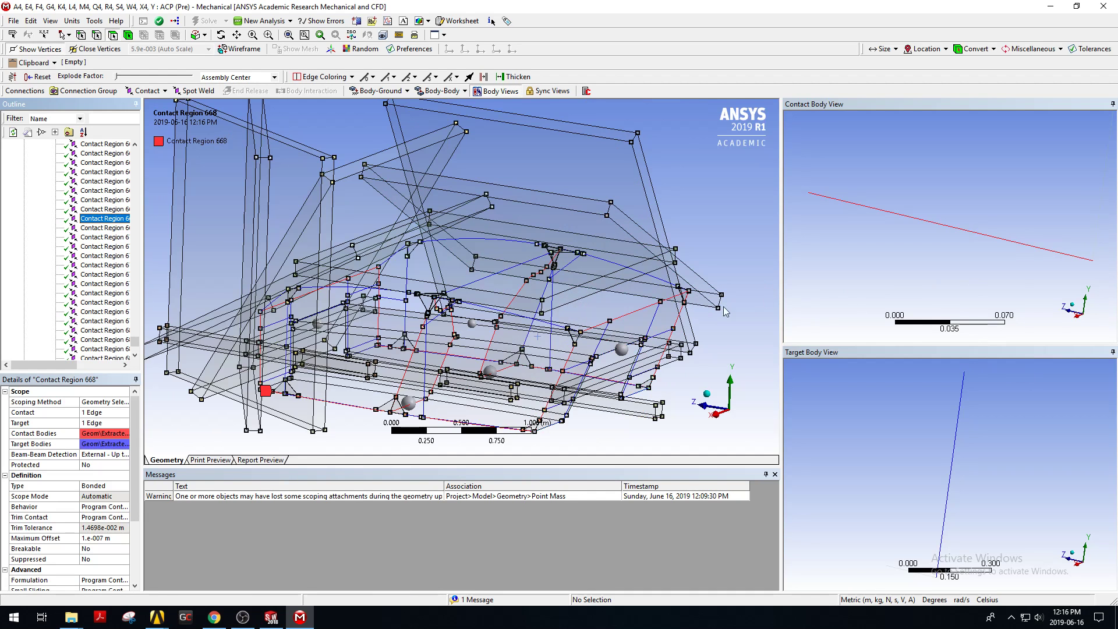
pyautogui.scroll(1, 676, 387)
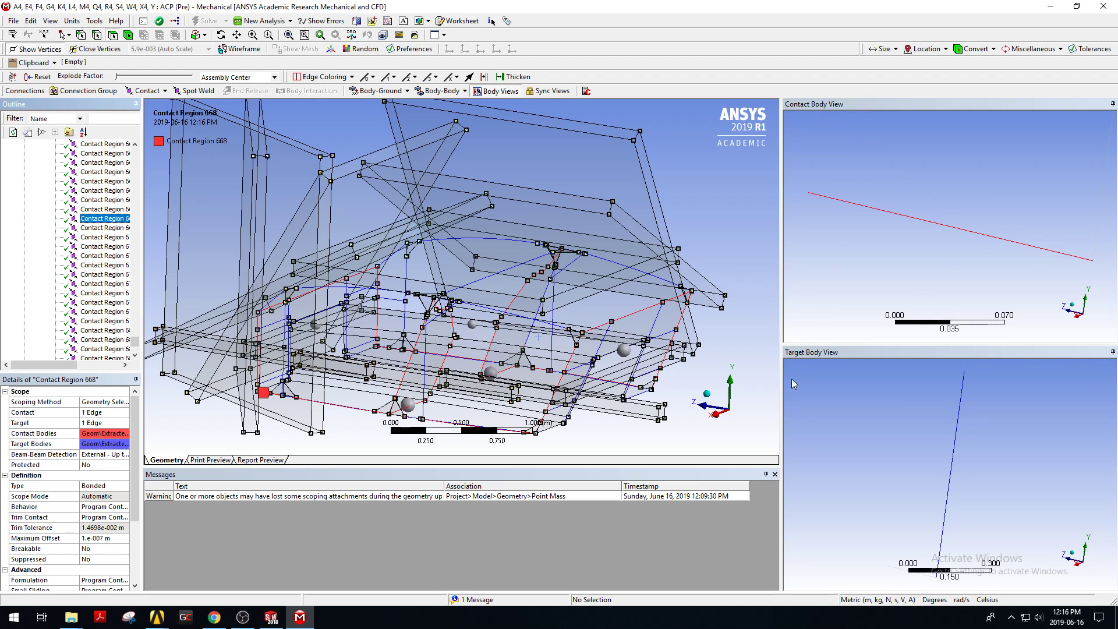
pyautogui.click(93, 275)
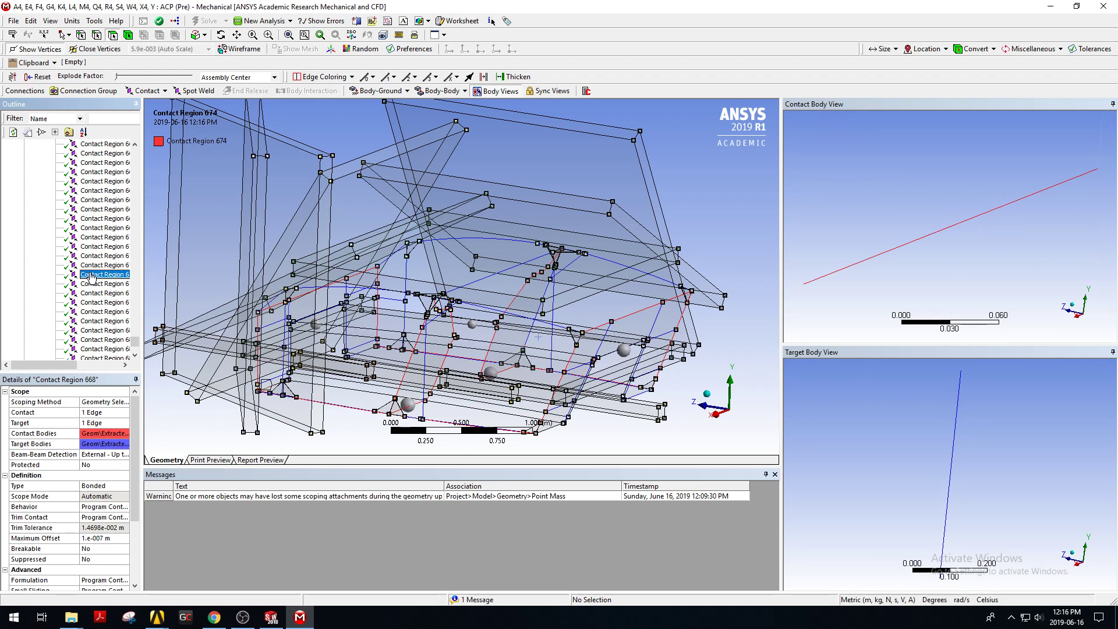
pyautogui.scroll(3, 90, 279)
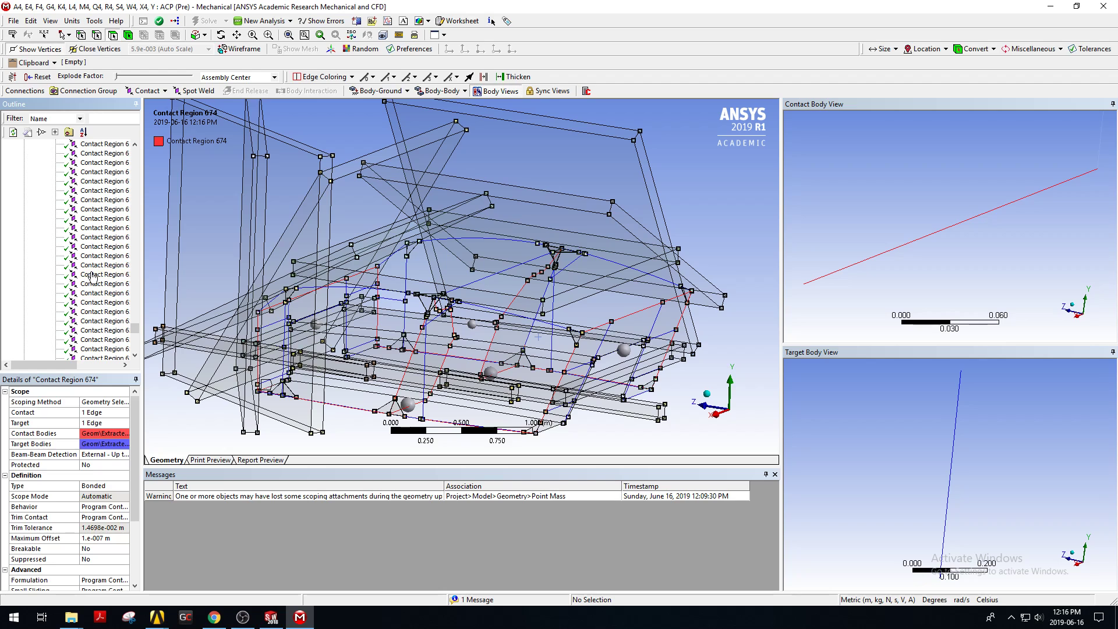
pyautogui.click(118, 238)
pyautogui.moveTo(134, 321); pyautogui.dragTo(135, 300)
pyautogui.click(102, 274)
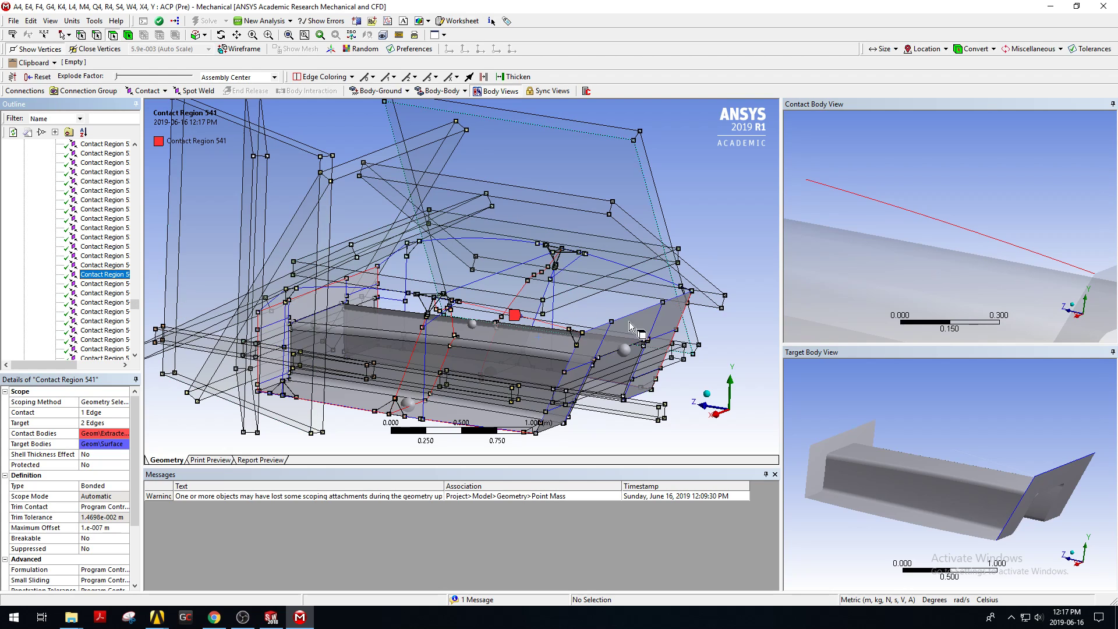
pyautogui.moveTo(1043, 489); pyautogui.dragTo(1018, 459, button='middle')
pyautogui.scroll(-3, 1070, 484)
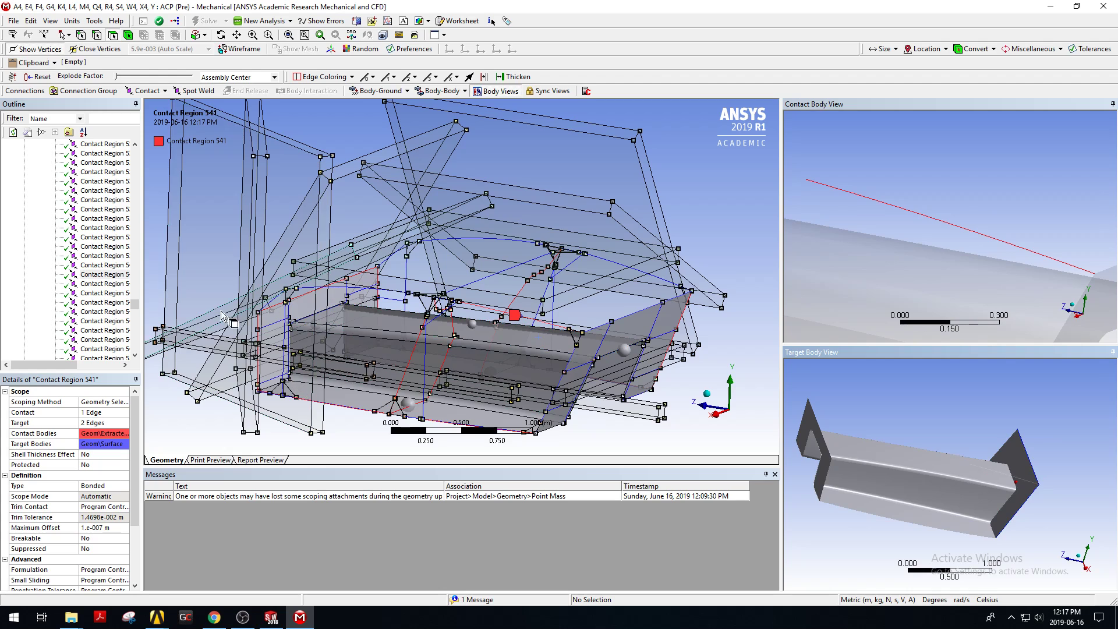
pyautogui.moveTo(134, 305); pyautogui.dragTo(184, 156)
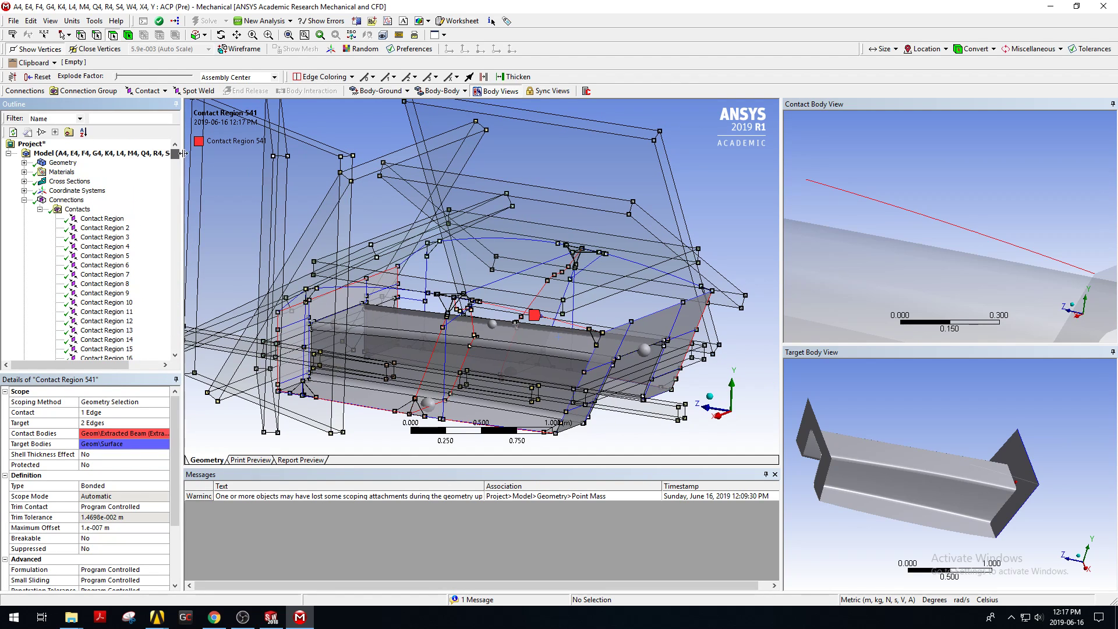
pyautogui.click(39, 210)
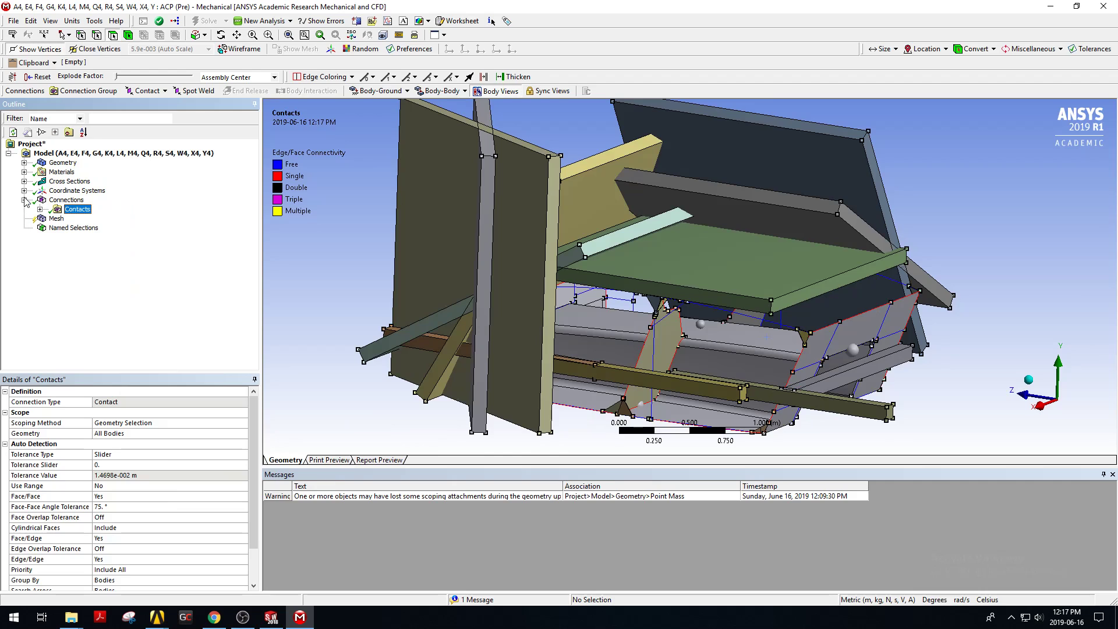
# Generate the mesh for the whole model.
pyautogui.click(56, 220)
pyautogui.rightClick(56, 219)
pyautogui.moveTo(74, 226)
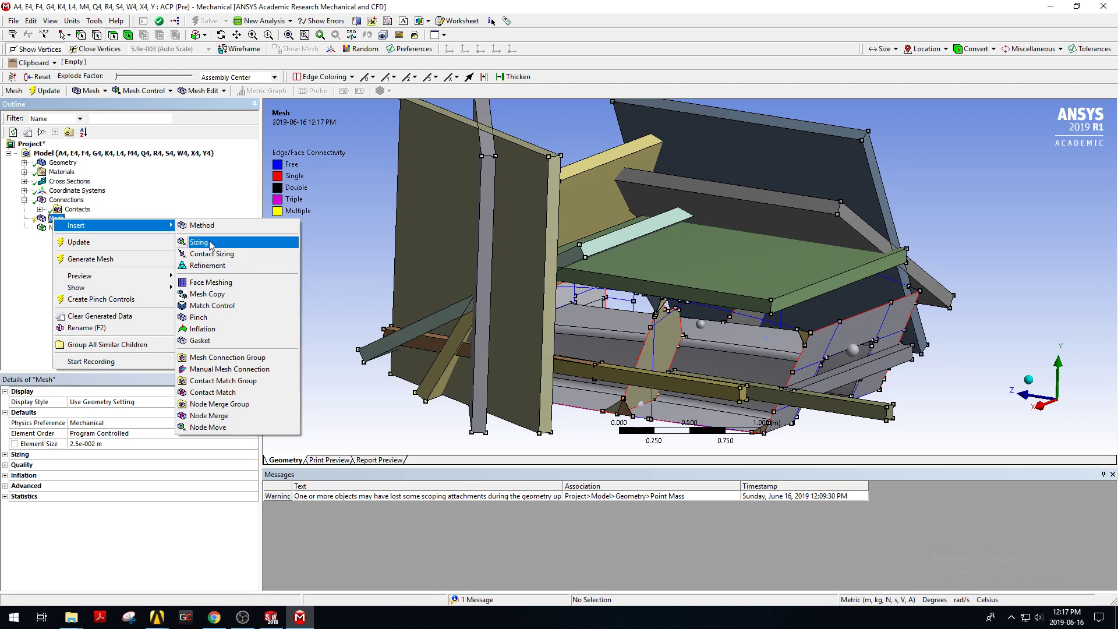
pyautogui.click(38, 257)
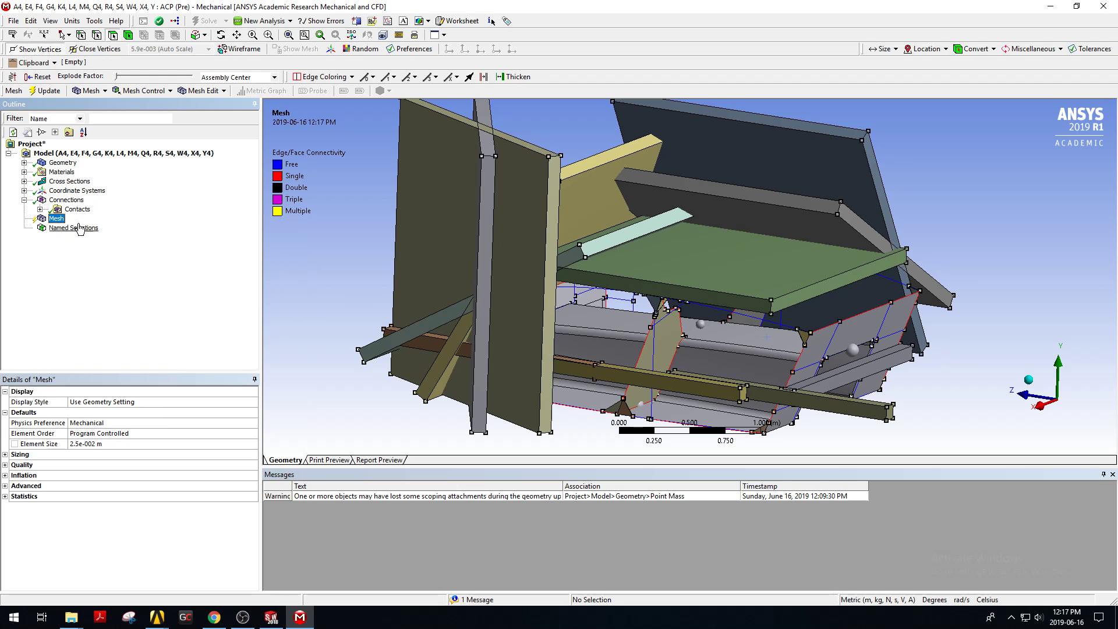
pyautogui.rightClick(54, 218)
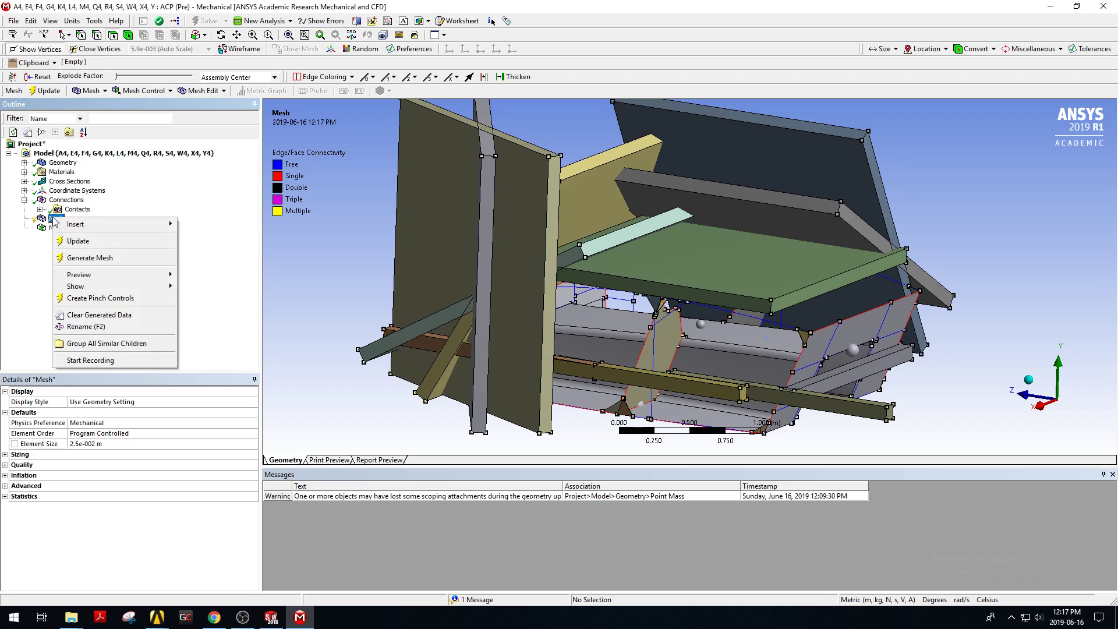
pyautogui.click(103, 263)
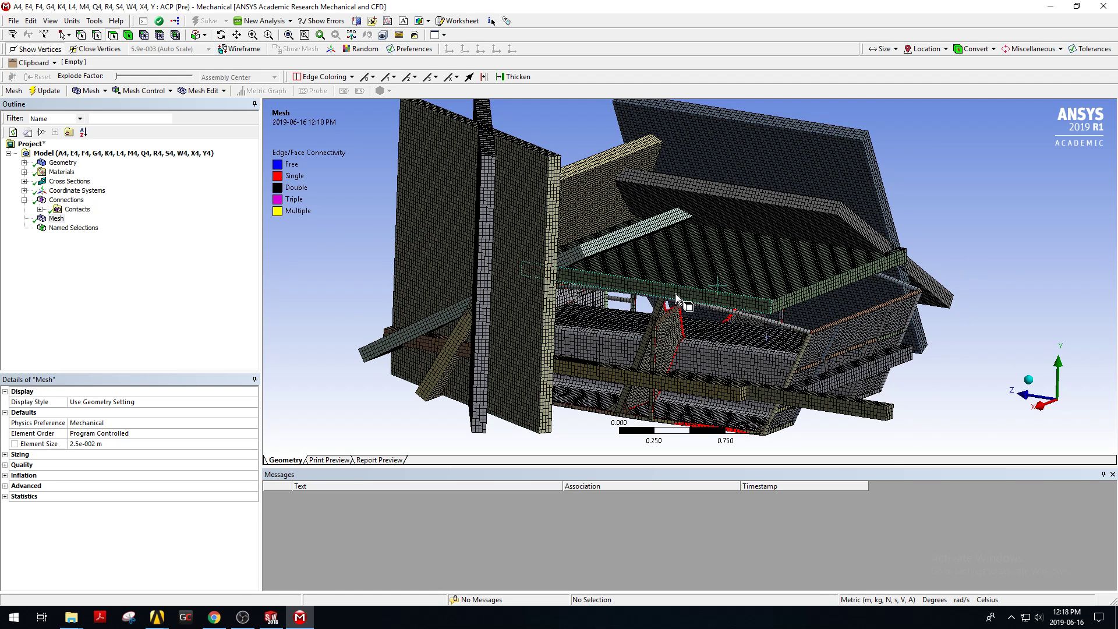
# Inspect the generated mesh around the chassis from several angles.
pyautogui.scroll(2, 855, 372)
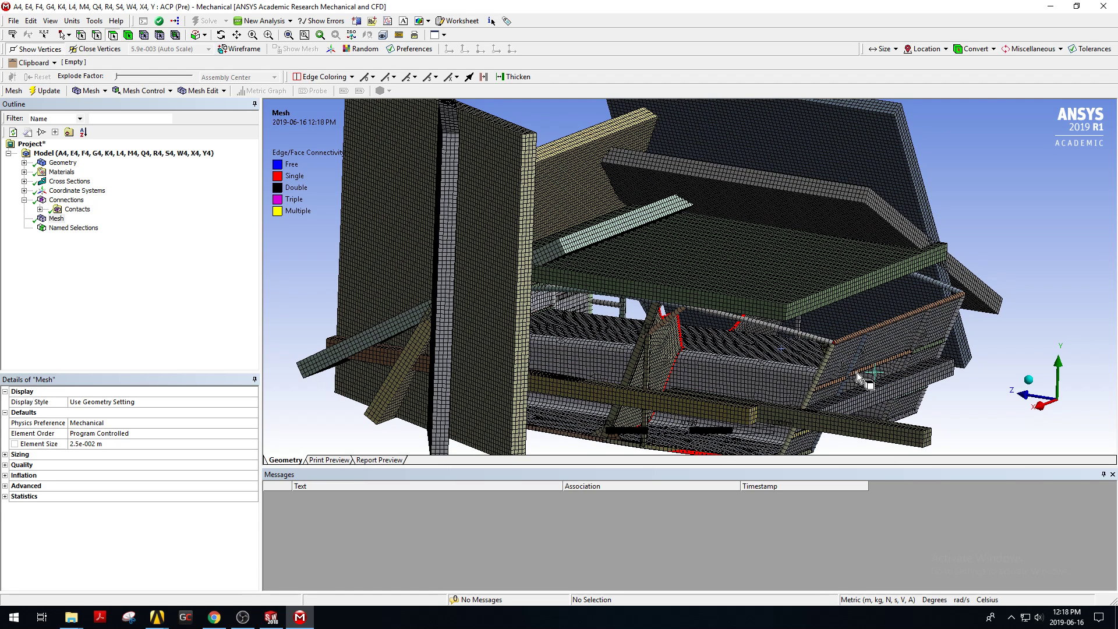
pyautogui.keyDown('ctrl'); pyautogui.moveTo(816, 354); pyautogui.dragTo(649, 278, button='middle'); pyautogui.keyUp('ctrl')
pyautogui.scroll(5, 649, 278)
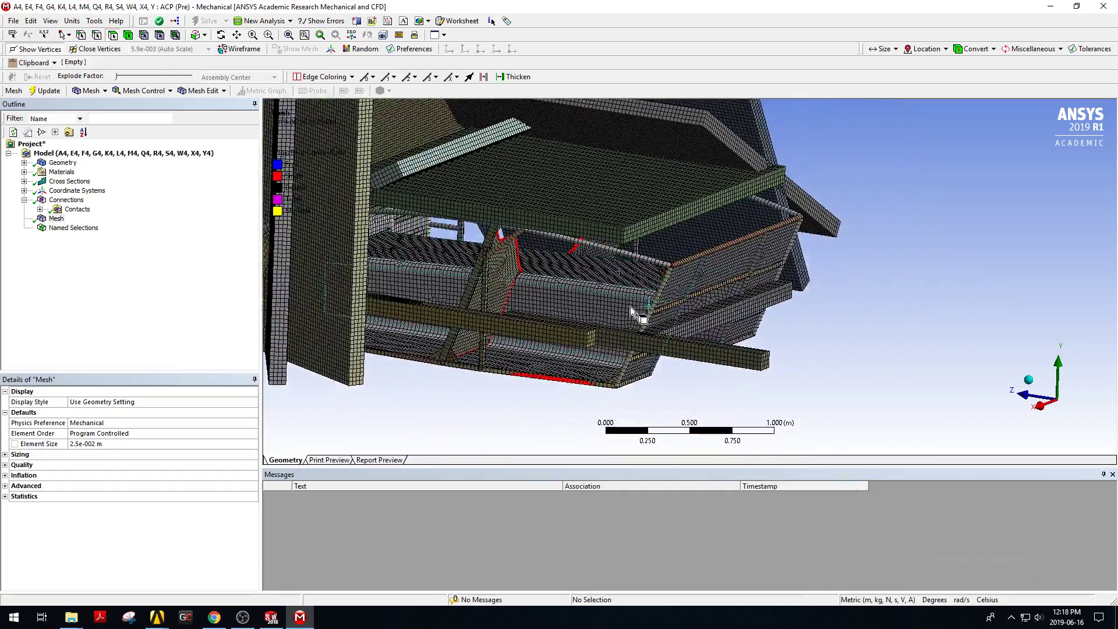
pyautogui.moveTo(742, 281); pyautogui.dragTo(872, 201, button='middle')
pyautogui.scroll(2, 777, 254)
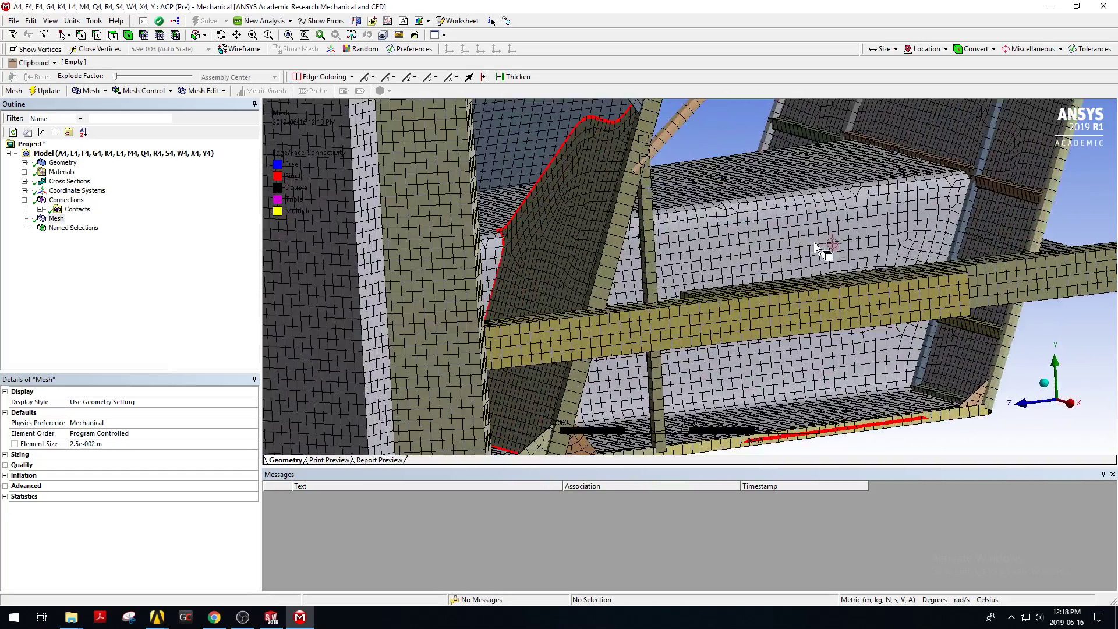
pyautogui.scroll(-3, 741, 256)
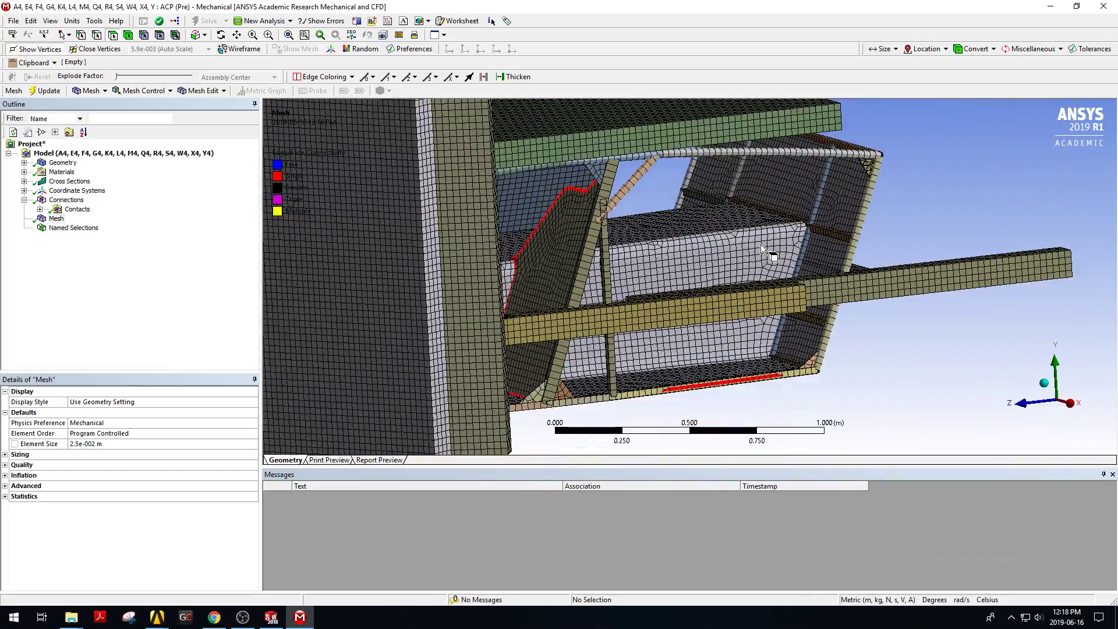
pyautogui.moveTo(767, 242); pyautogui.dragTo(707, 279, button='middle')
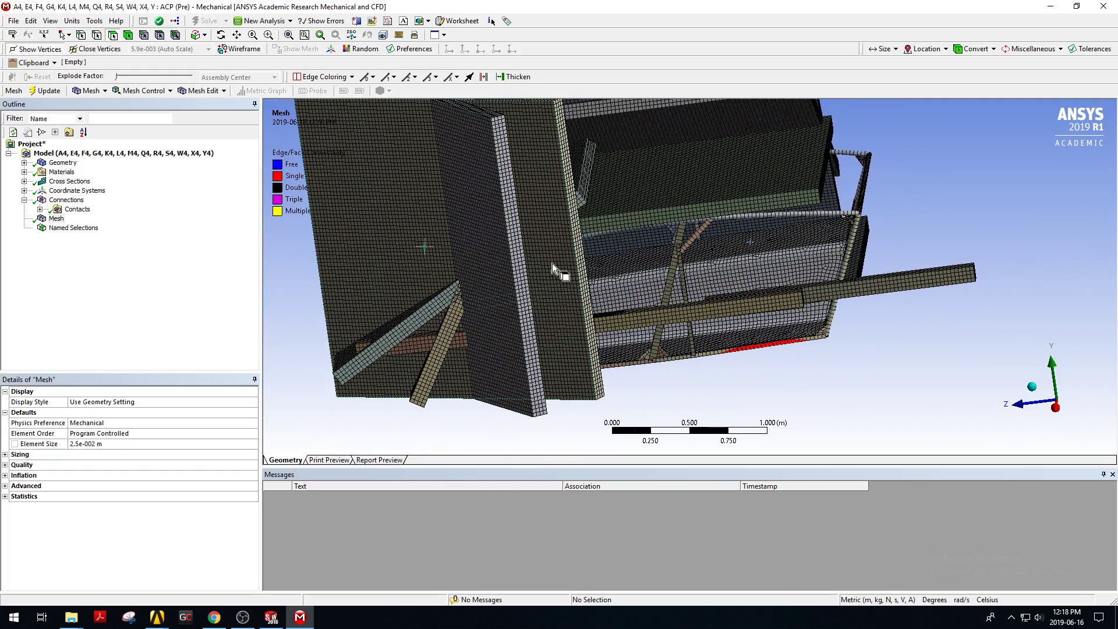
pyautogui.moveTo(844, 250); pyautogui.dragTo(806, 257, button='middle')
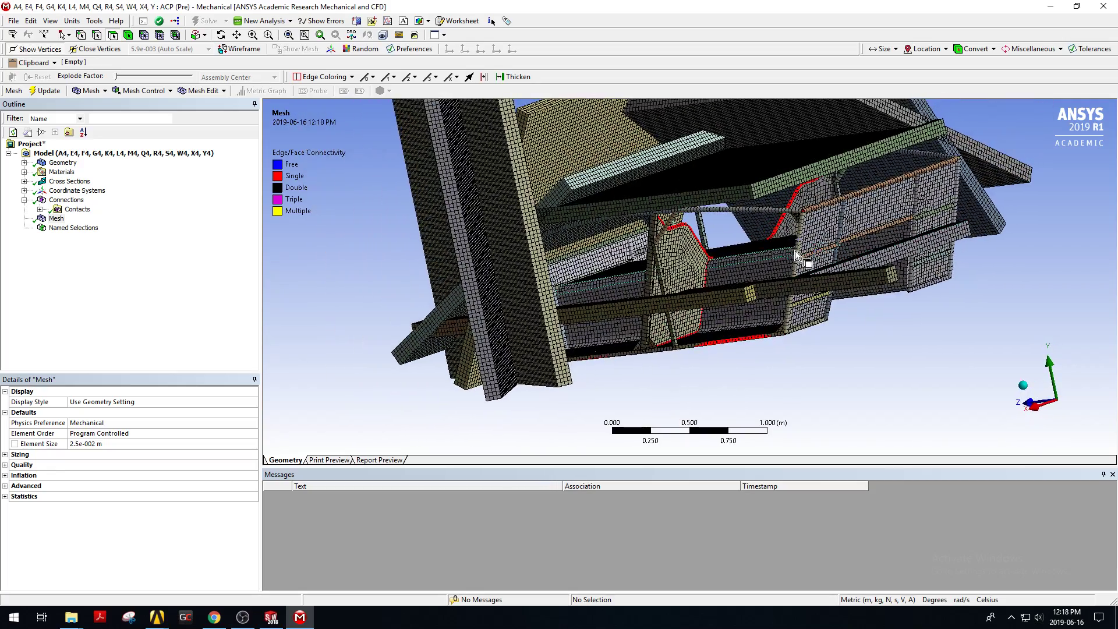
# Try to insert a named selection under Named Selections.
pyautogui.click(81, 229)
pyautogui.rightClick(82, 233)
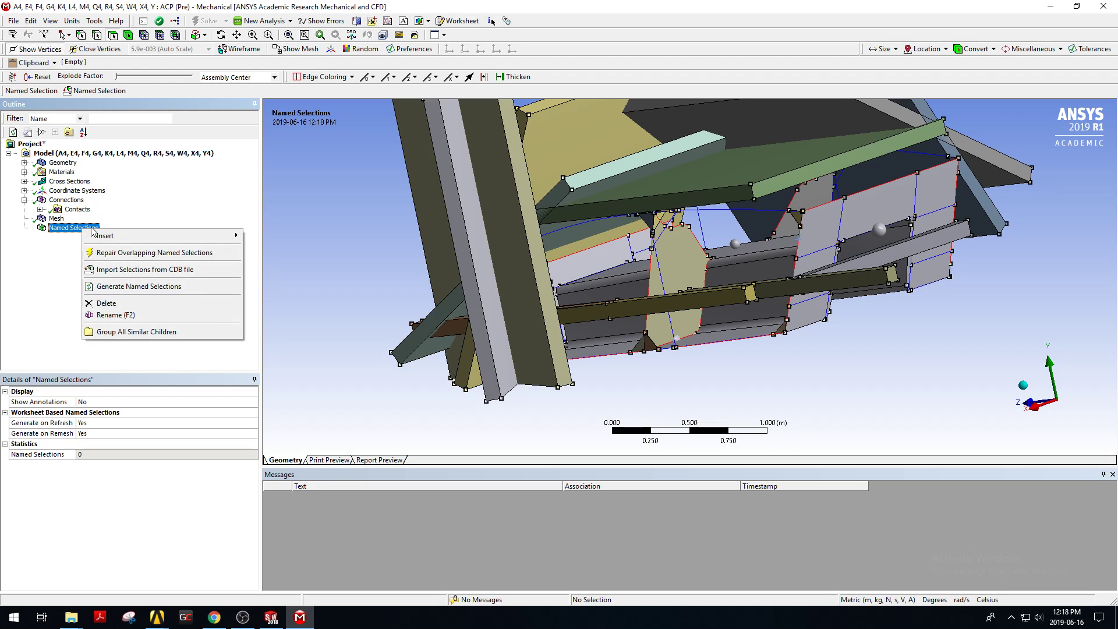
pyautogui.moveTo(96, 235)
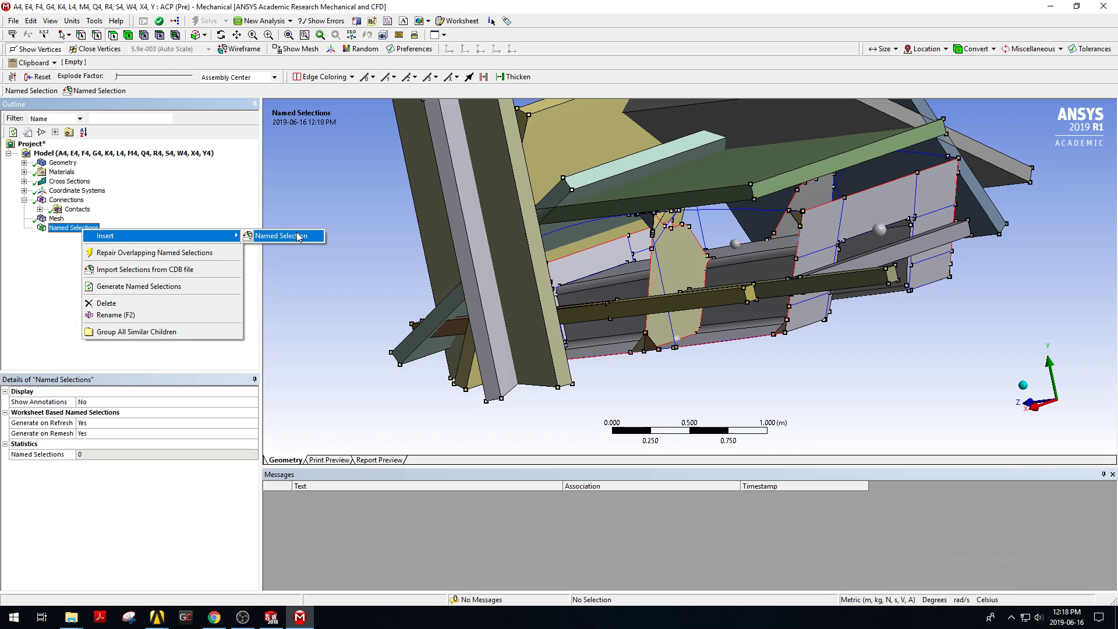
pyautogui.click(398, 228)
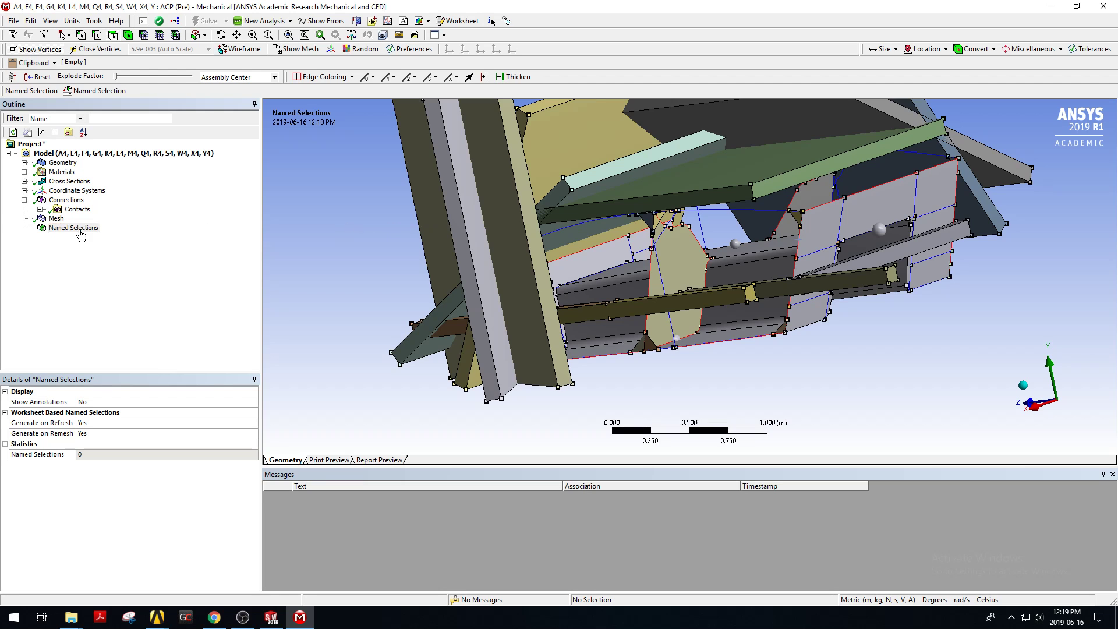
# Select the seven faces of the central tunnel between the two hulls.
pyautogui.moveTo(873, 253); pyautogui.dragTo(623, 233, button='middle')
pyautogui.scroll(2, 623, 233)
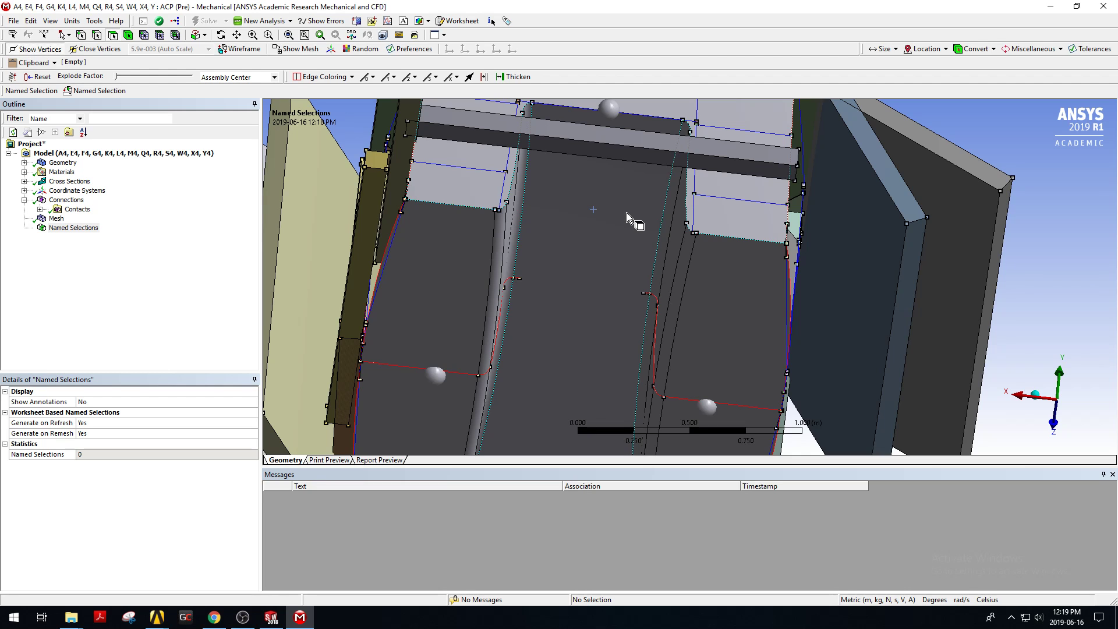
pyautogui.moveTo(617, 181); pyautogui.dragTo(627, 249, button='middle')
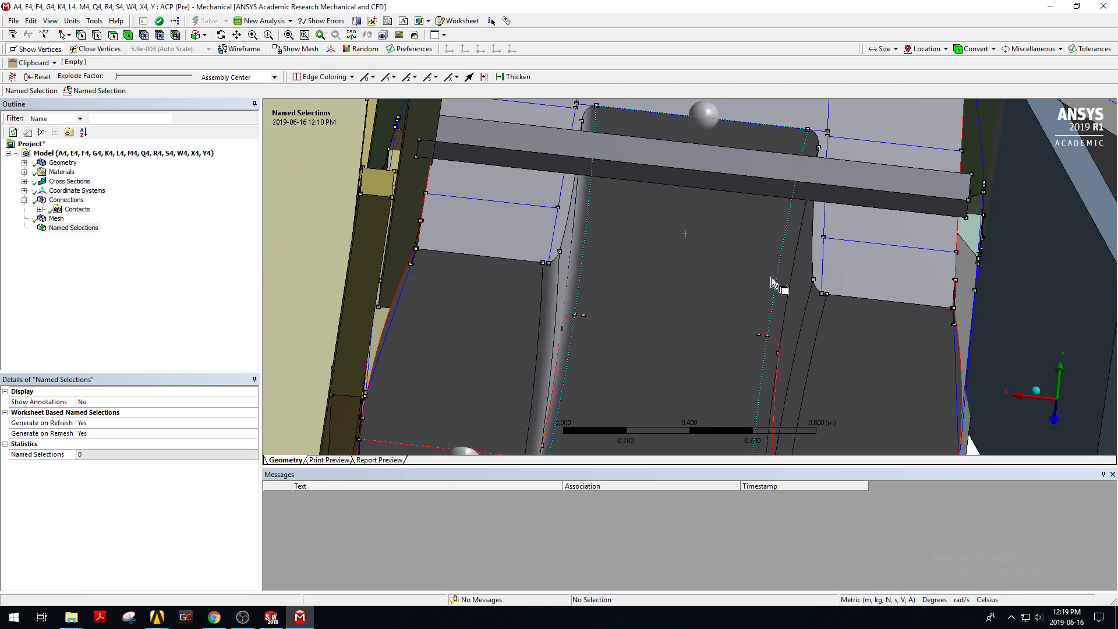
pyautogui.moveTo(655, 222); pyautogui.dragTo(658, 262, button='middle')
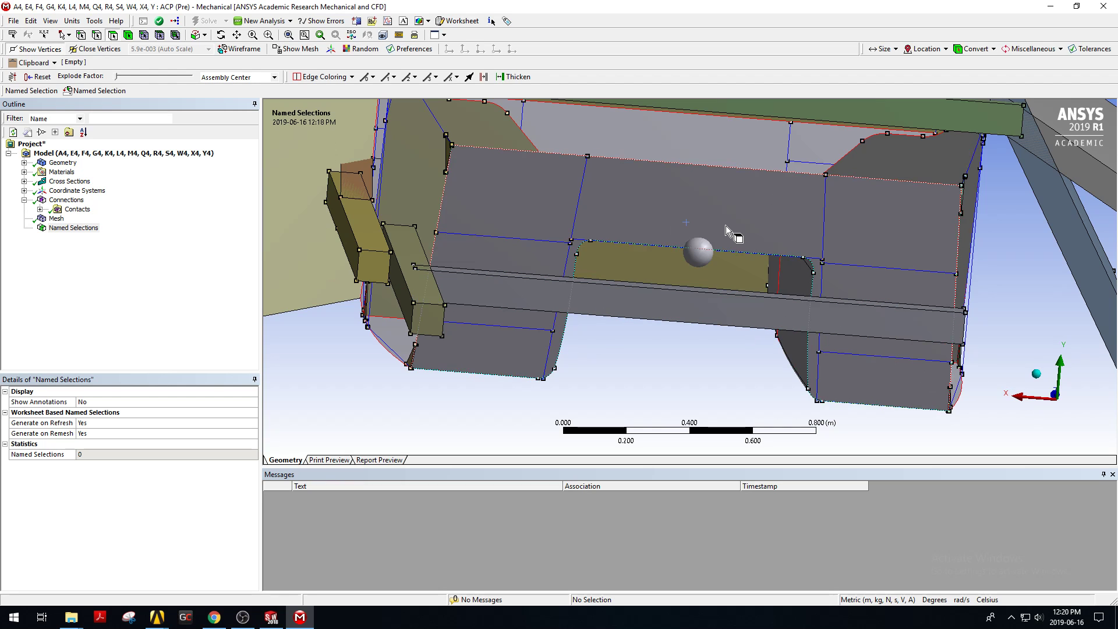
pyautogui.moveTo(726, 226)
pyautogui.mouseDown(button='middle')
pyautogui.moveTo(793, 379)
pyautogui.moveTo(788, 240)
pyautogui.mouseUp(button='middle')
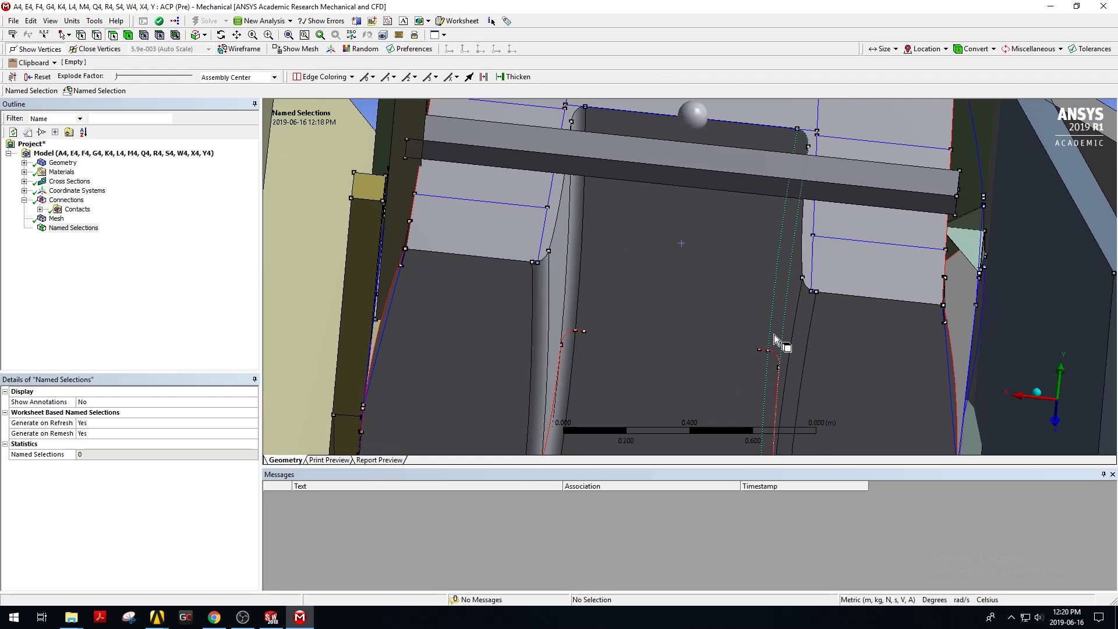
pyautogui.click(548, 314)
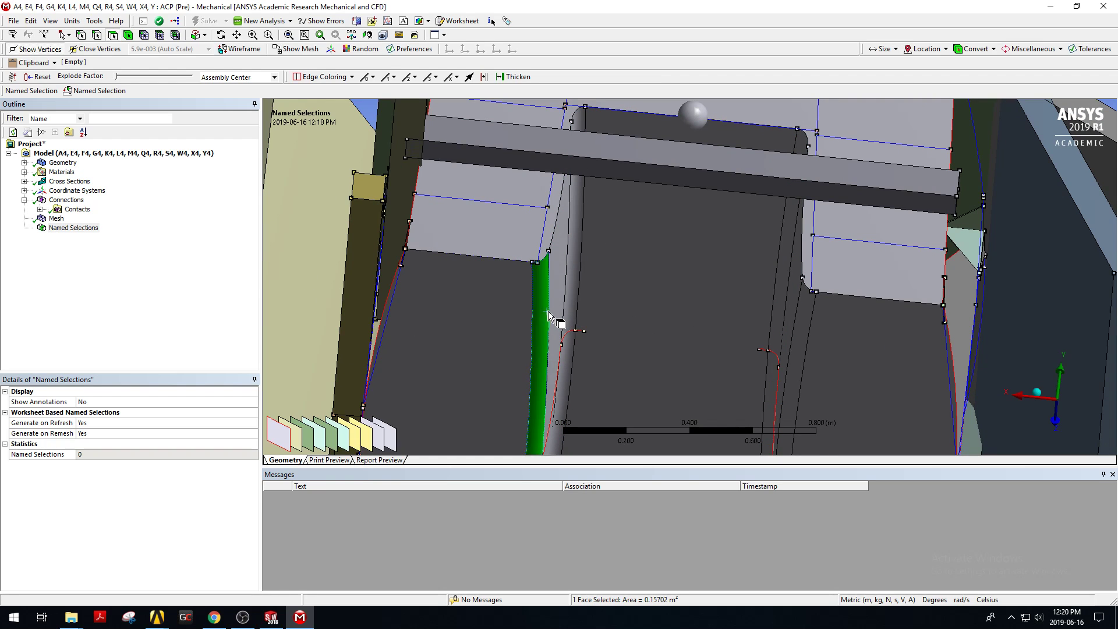
pyautogui.keyDown('ctrl'); pyautogui.click(568, 279); pyautogui.keyUp('ctrl')
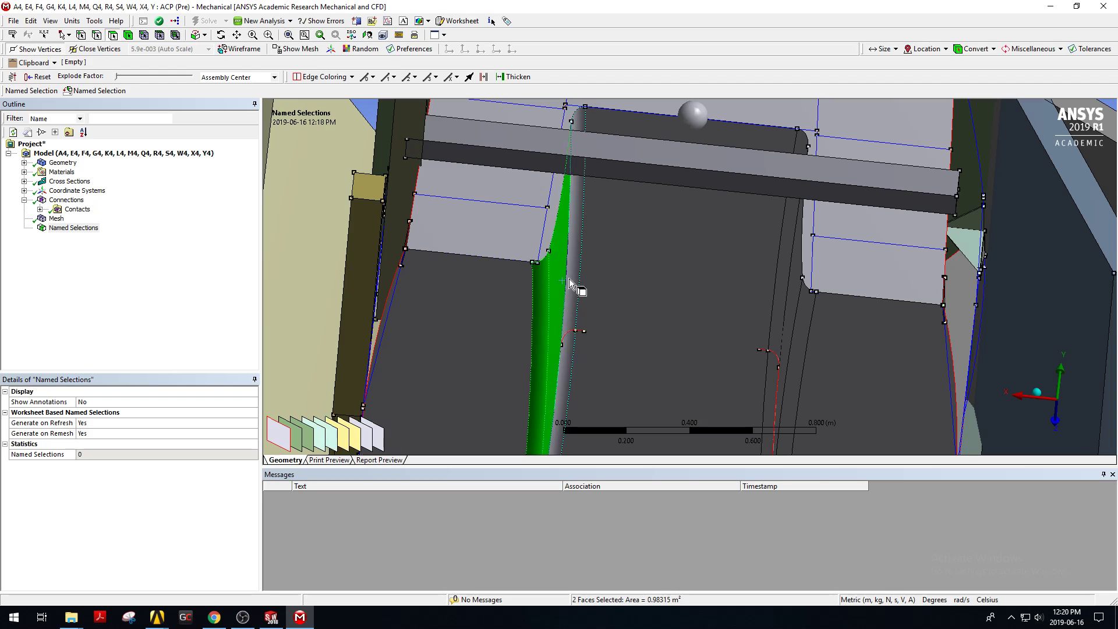
pyautogui.keyDown('ctrl'); pyautogui.click(574, 278); pyautogui.keyUp('ctrl')
pyautogui.keyDown('ctrl'); pyautogui.click(598, 267); pyautogui.keyUp('ctrl')
pyautogui.keyDown('ctrl'); pyautogui.click(785, 303); pyautogui.keyUp('ctrl')
pyautogui.keyDown('ctrl'); pyautogui.click(791, 305); pyautogui.keyUp('ctrl')
pyautogui.keyDown('ctrl'); pyautogui.click(799, 315); pyautogui.keyUp('ctrl')
pyautogui.moveTo(651, 261)
pyautogui.mouseDown(button='middle')
pyautogui.moveTo(669, 285)
pyautogui.moveTo(637, 297)
pyautogui.moveTo(644, 277)
pyautogui.moveTo(673, 260)
pyautogui.moveTo(662, 258)
pyautogui.moveTo(693, 256)
pyautogui.moveTo(650, 268)
pyautogui.mouseUp(button='middle')
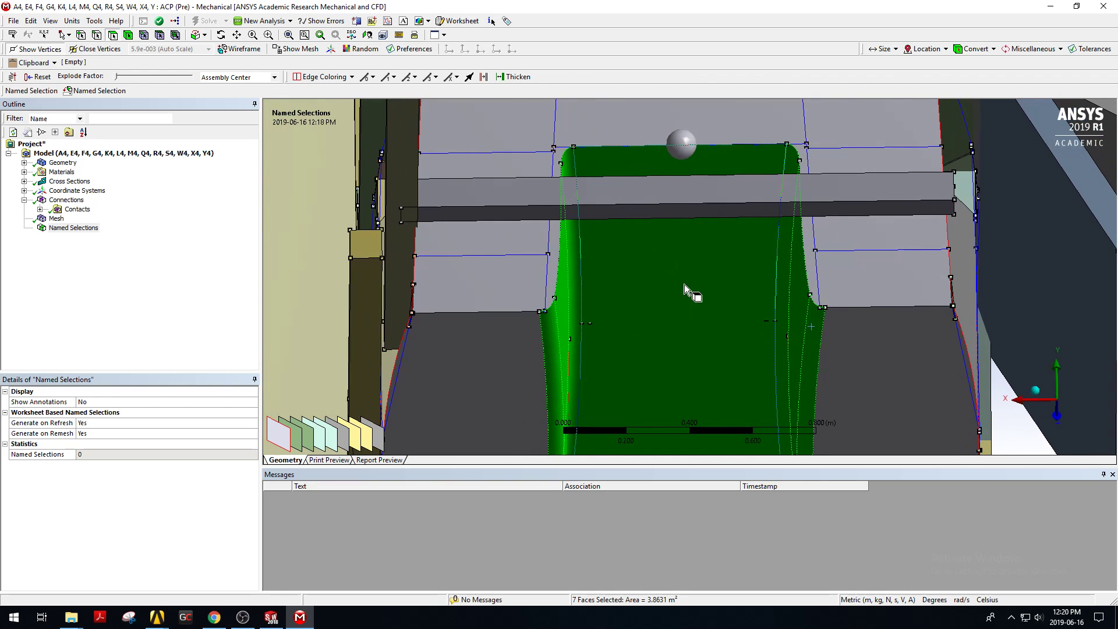
# Create a named selection called Catamaran from the selected faces.
pyautogui.rightClick(709, 288)
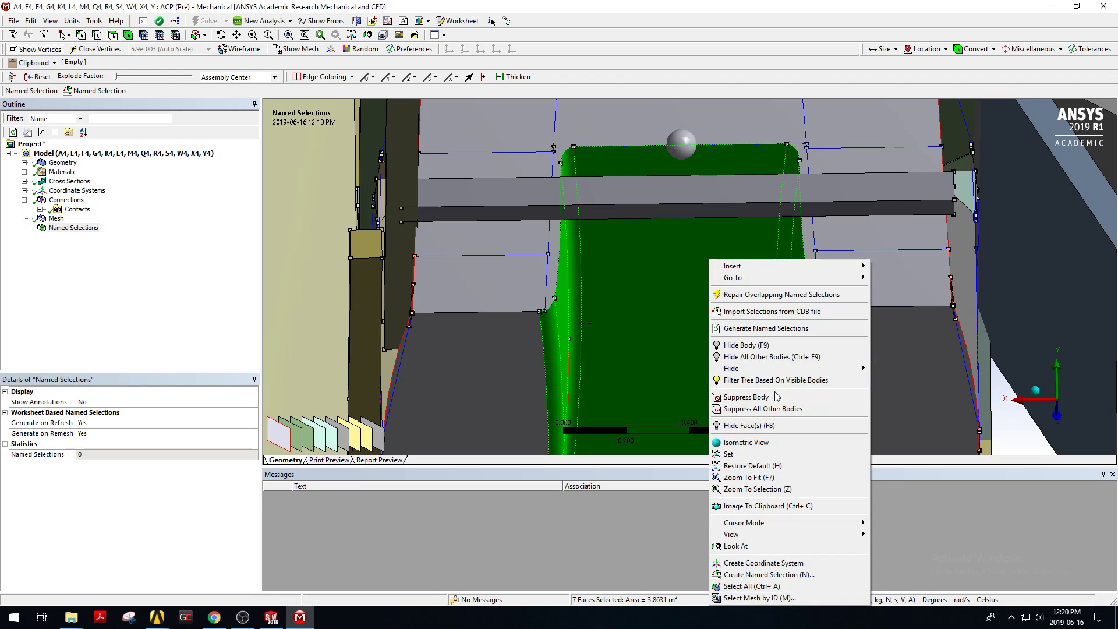
pyautogui.click(781, 576)
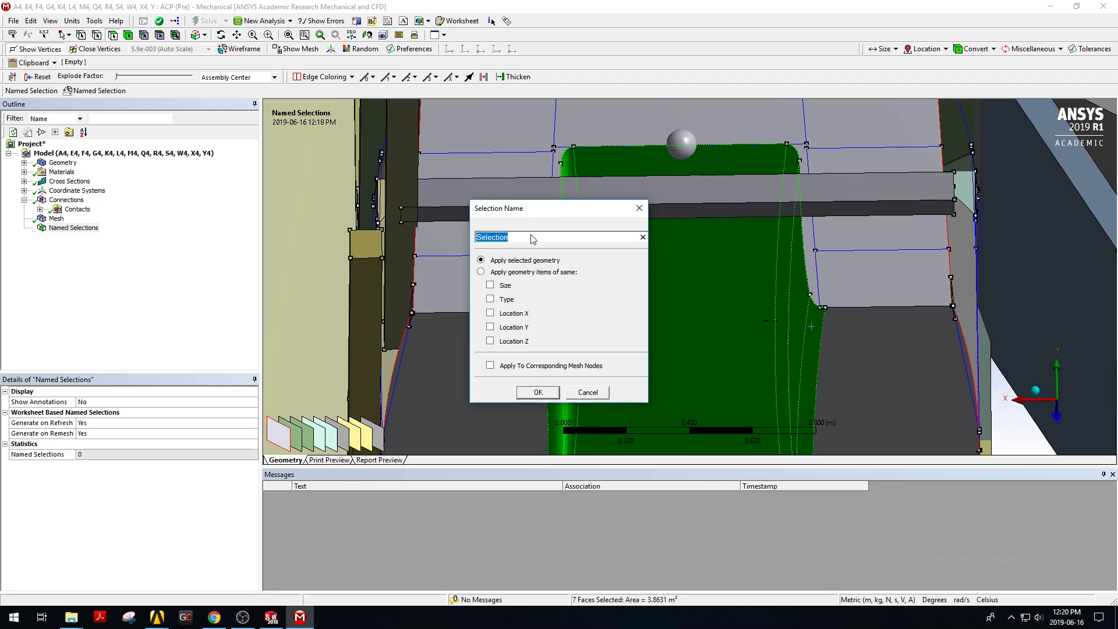
pyautogui.write('Ct')
pyautogui.click(539, 392)
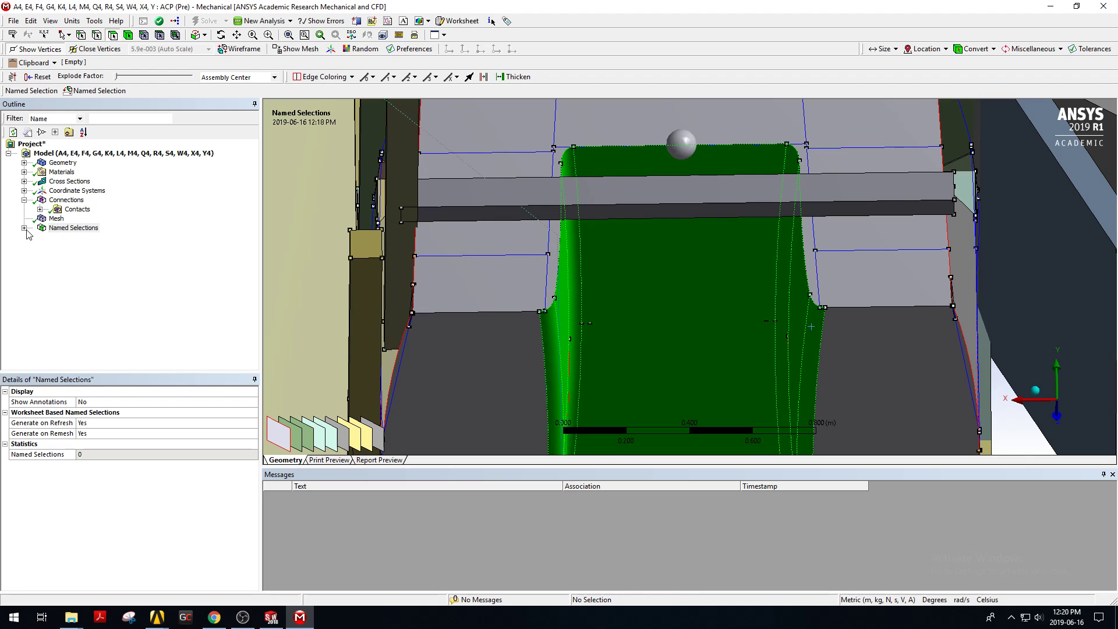
# Review the Catamaran named selection and its highlighted faces on the model.
pyautogui.click(24, 228)
pyautogui.click(271, 337)
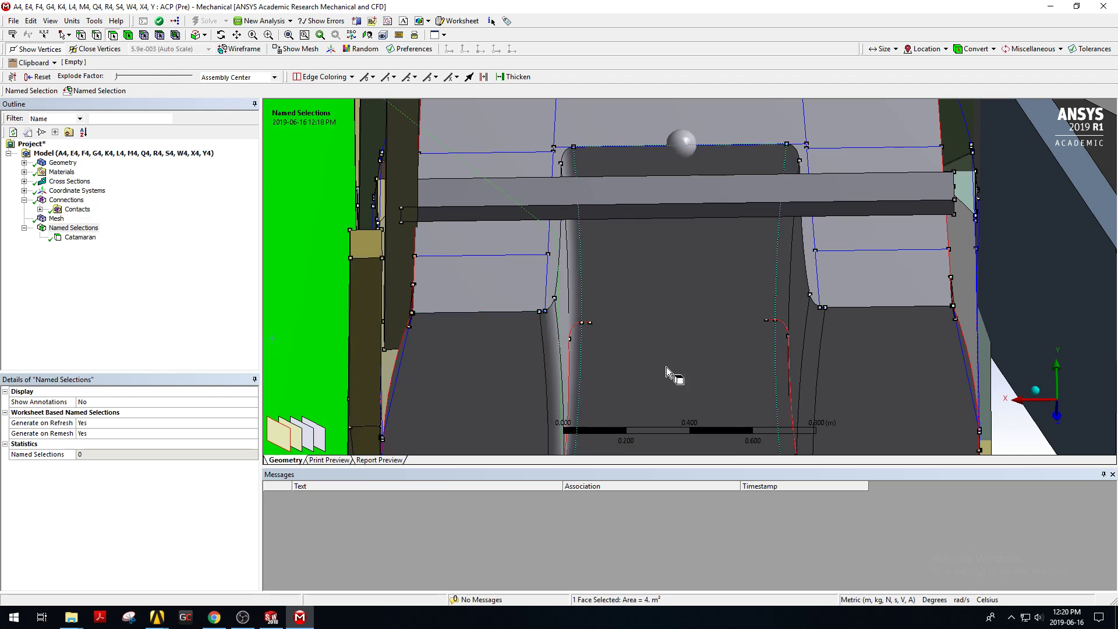
pyautogui.scroll(-5, 589, 367)
pyautogui.click(939, 331)
pyautogui.click(79, 237)
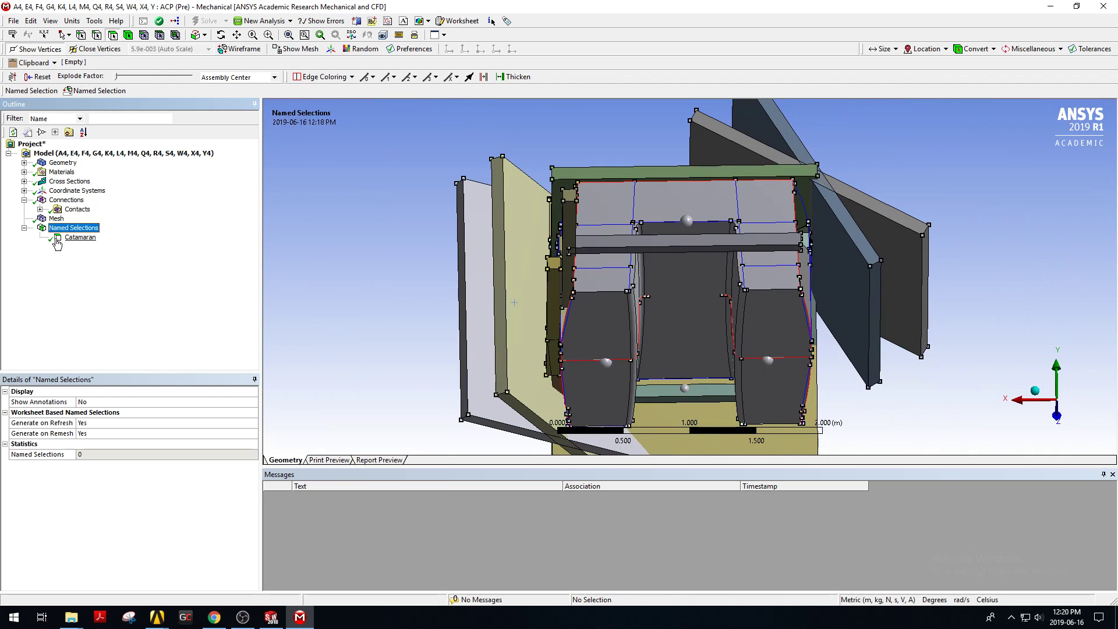
pyautogui.moveTo(668, 301); pyautogui.dragTo(942, 317)
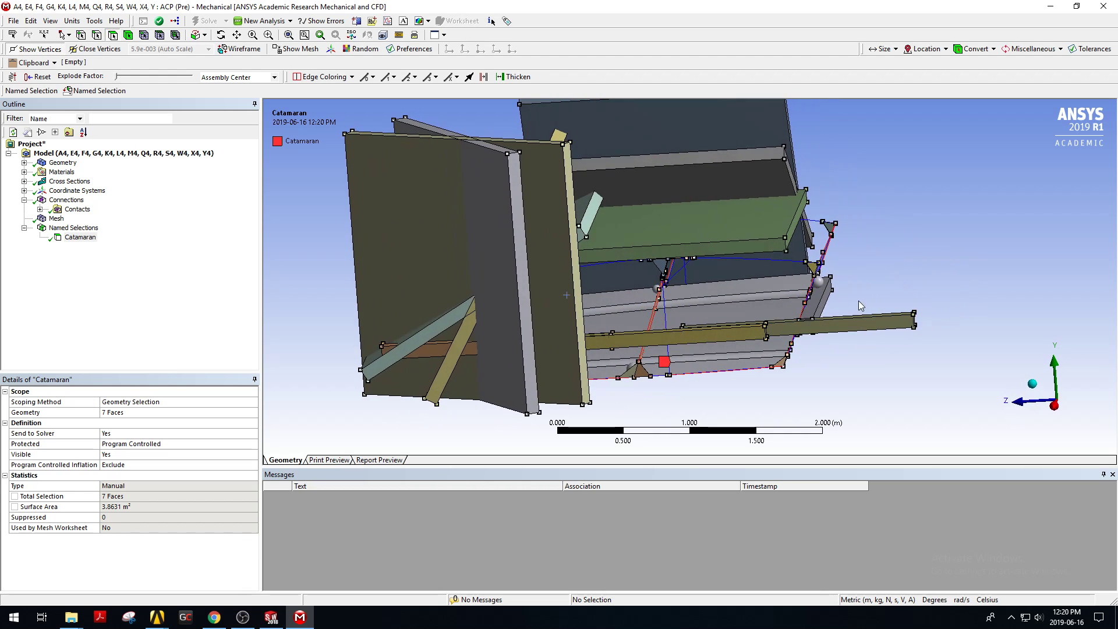
pyautogui.click(24, 228)
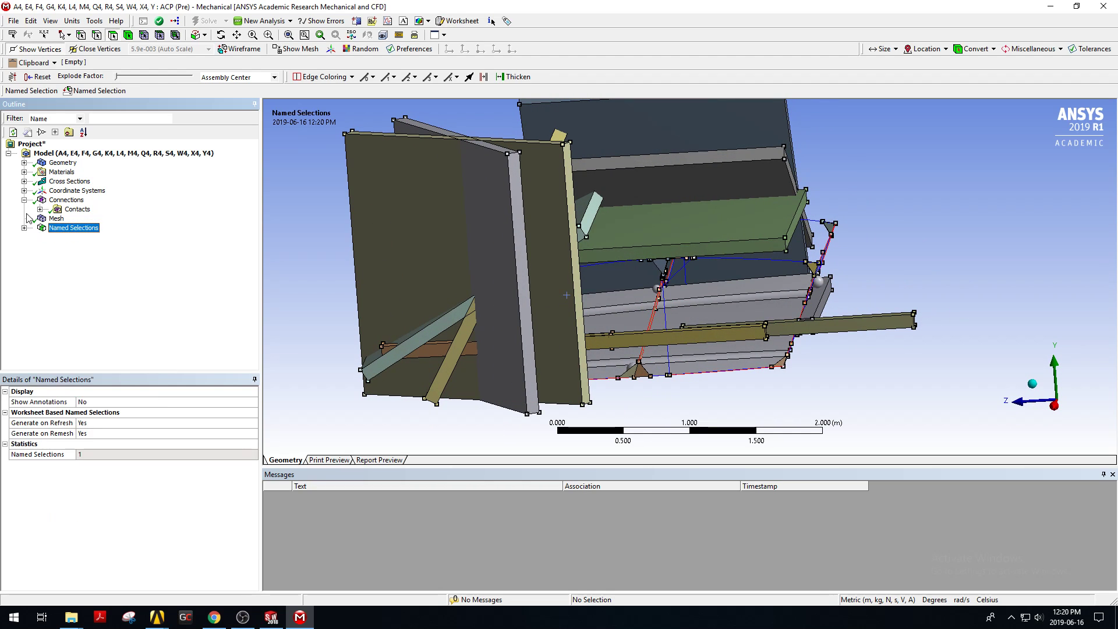
pyautogui.click(24, 200)
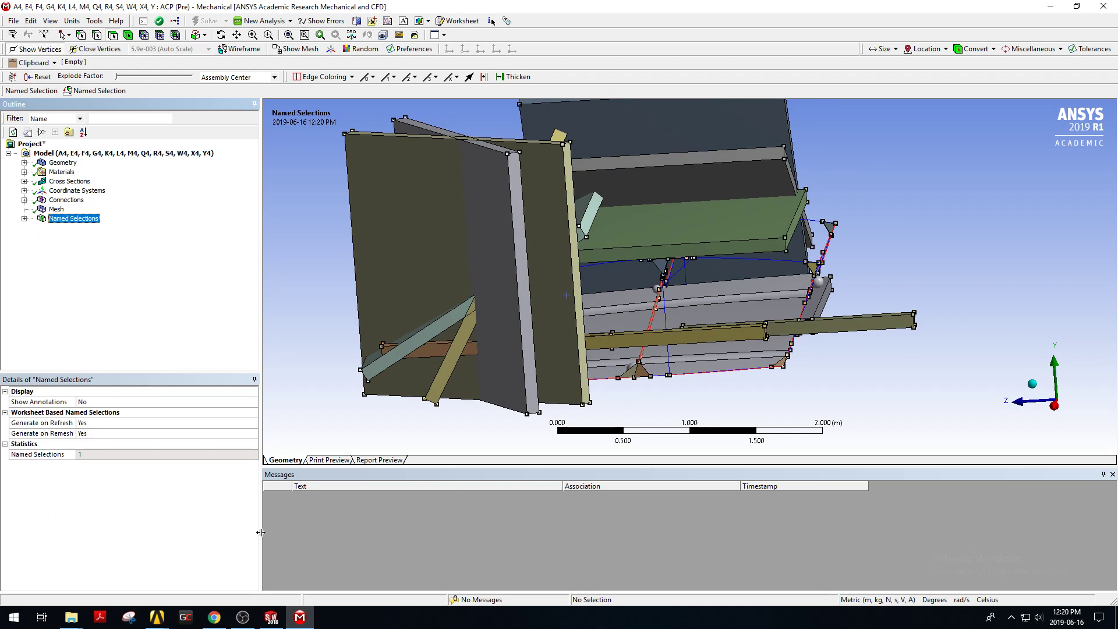
pyautogui.click(241, 619)
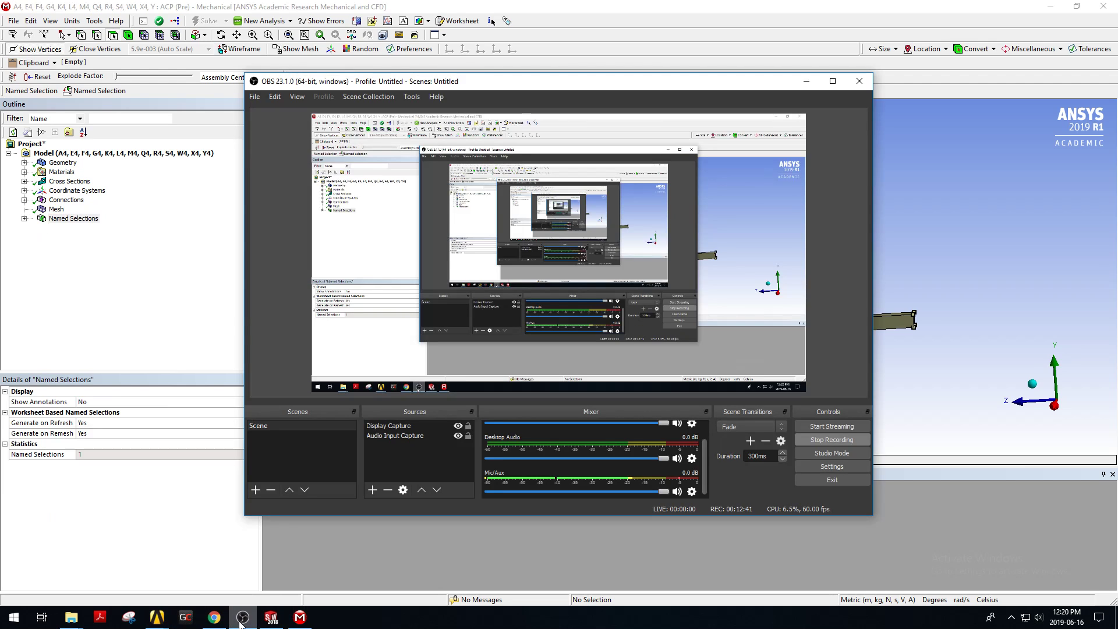
pyautogui.click(1051, 289)
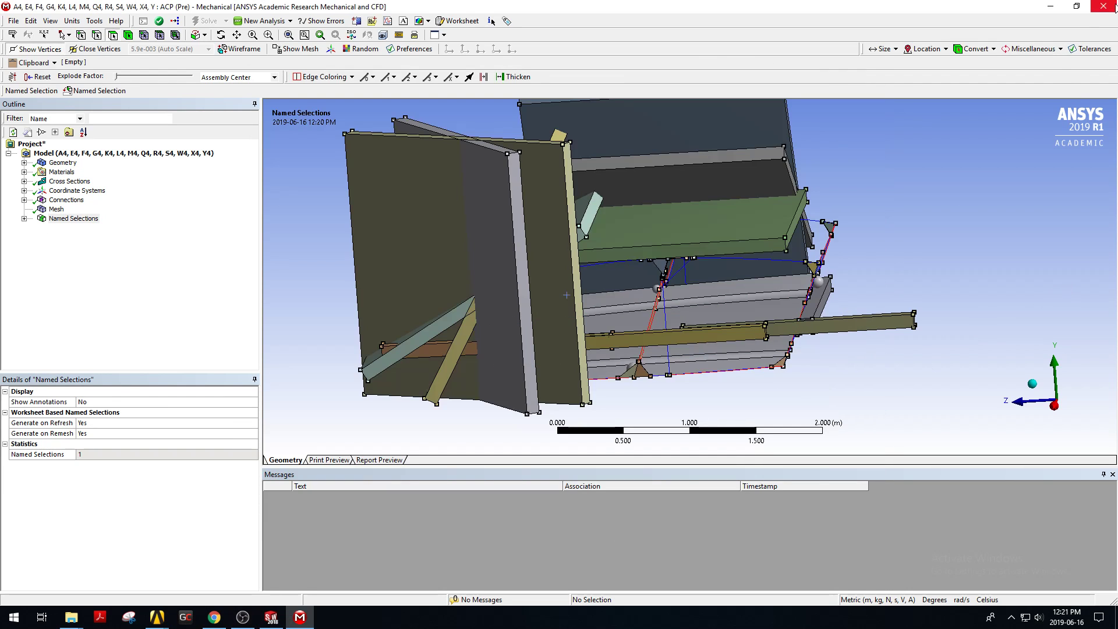
pyautogui.moveTo(738, 139); pyautogui.dragTo(710, 222, button='middle')
pyautogui.scroll(-3, 710, 222)
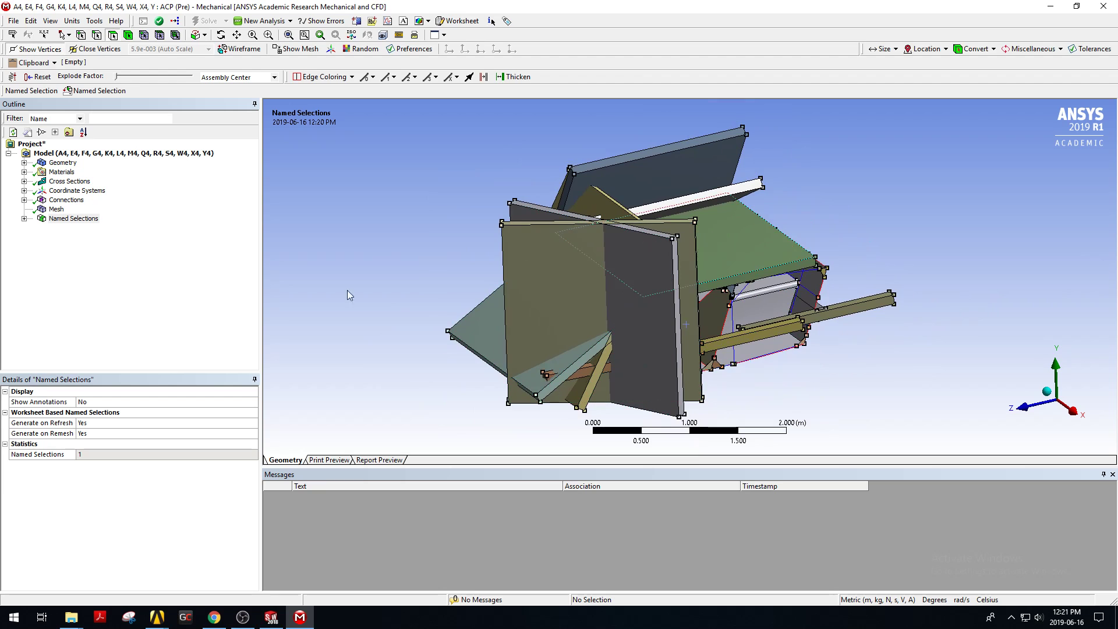
pyautogui.click(65, 164)
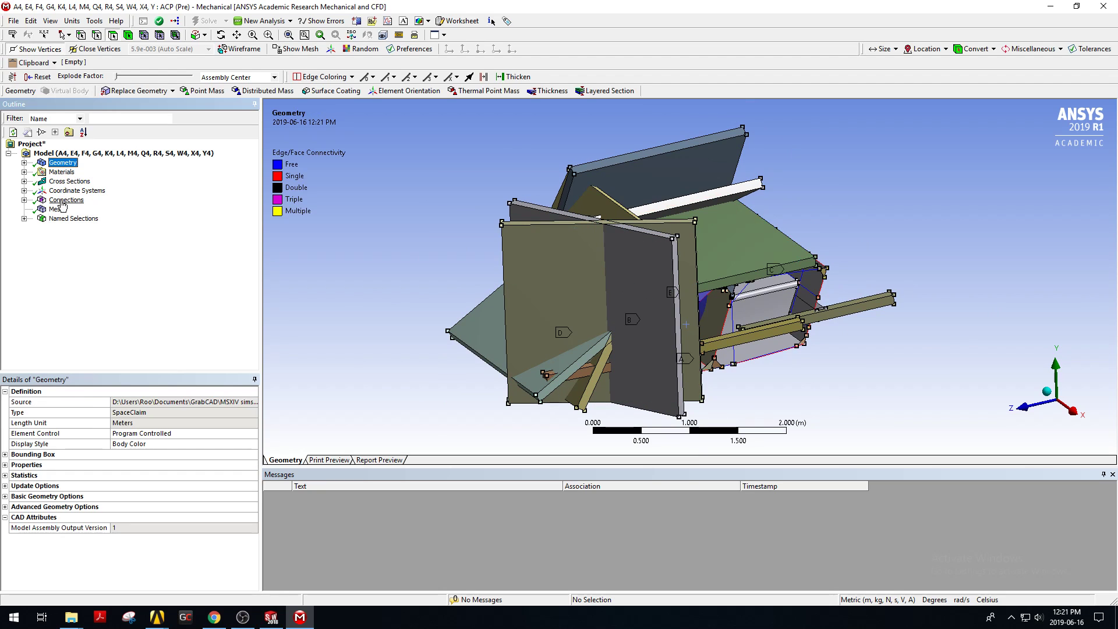
pyautogui.click(64, 201)
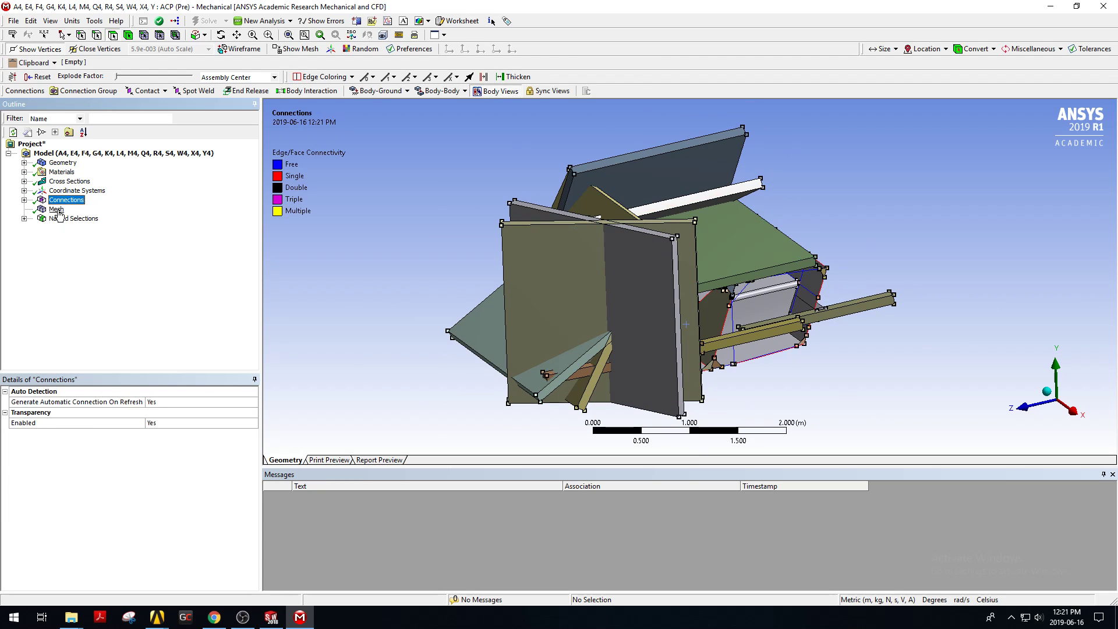
pyautogui.click(57, 210)
pyautogui.click(64, 219)
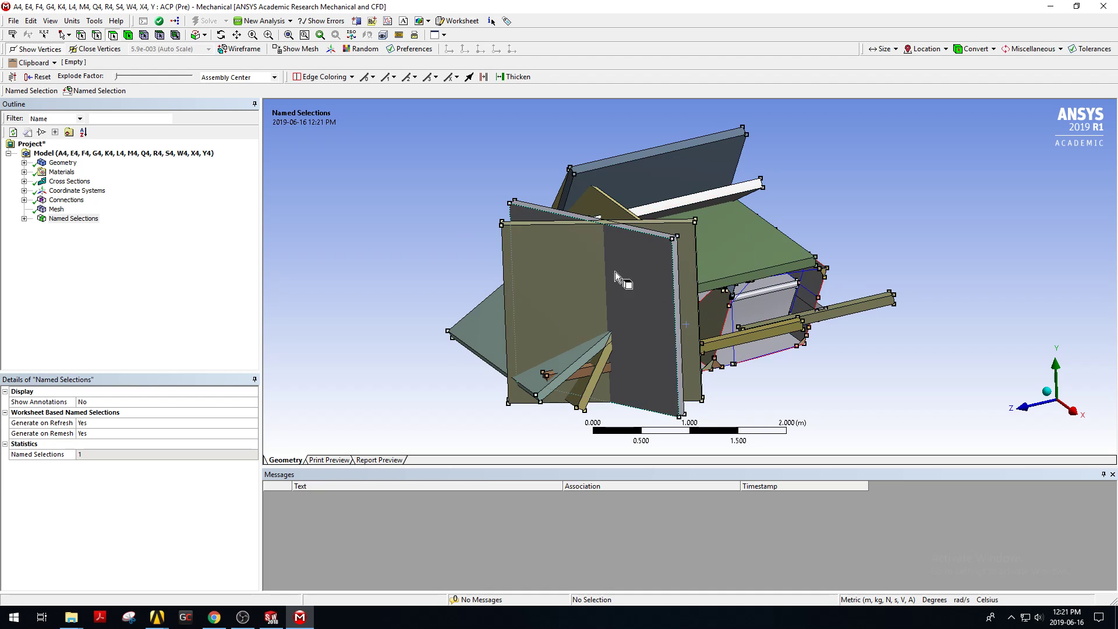
pyautogui.rightClick(816, 243)
pyautogui.click(820, 230)
# Close Mechanical and return to the Workbench project schematic.
pyautogui.click(1102, 7)
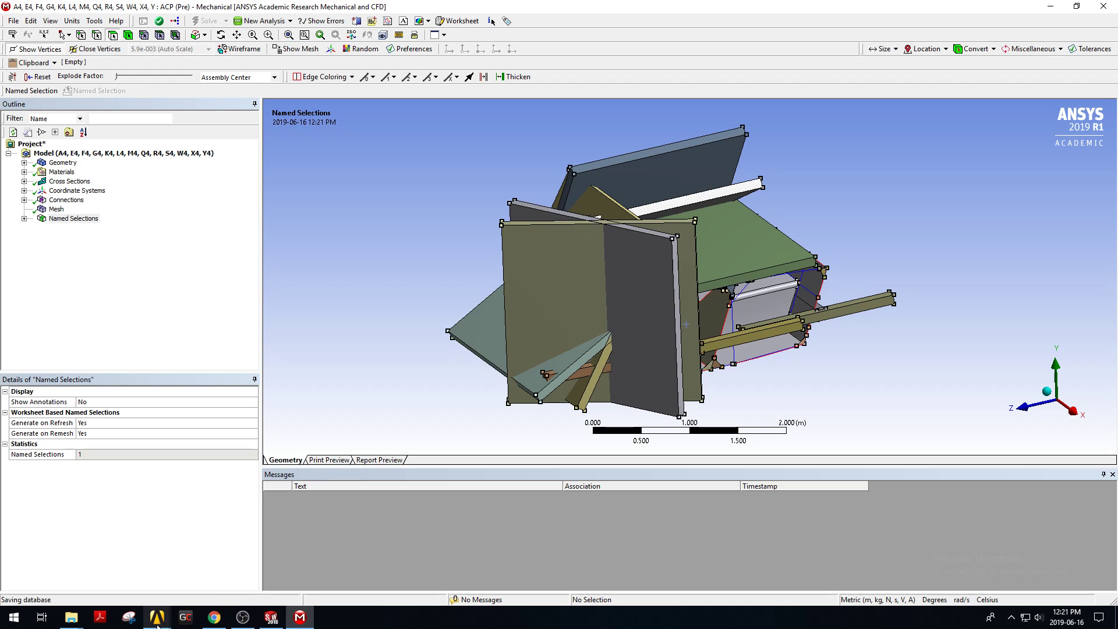
pyautogui.click(193, 593)
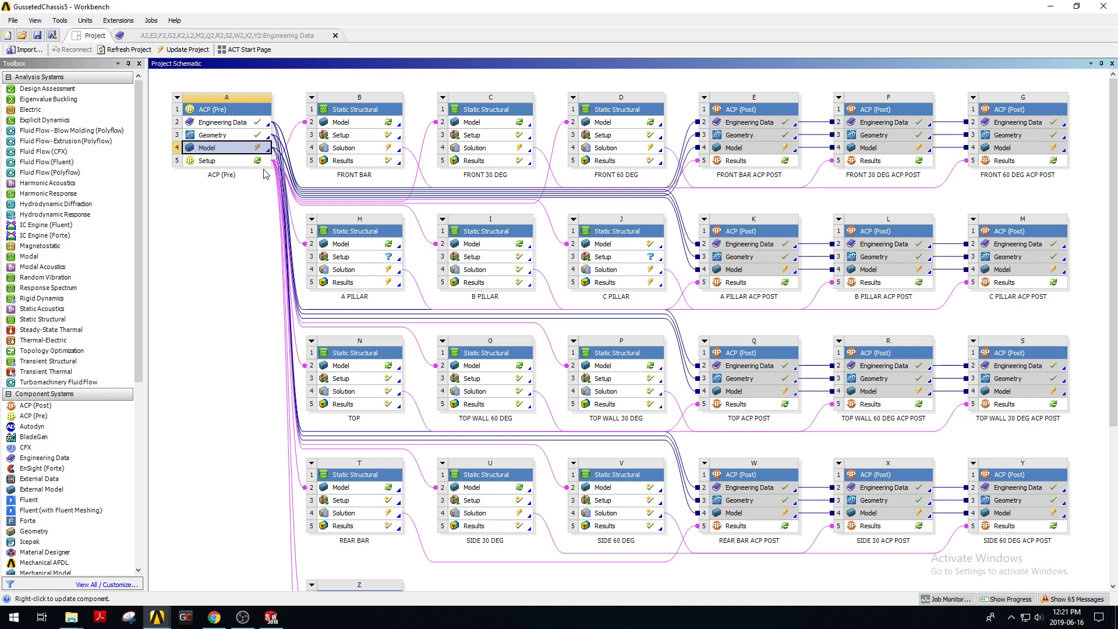
pyautogui.click(245, 614)
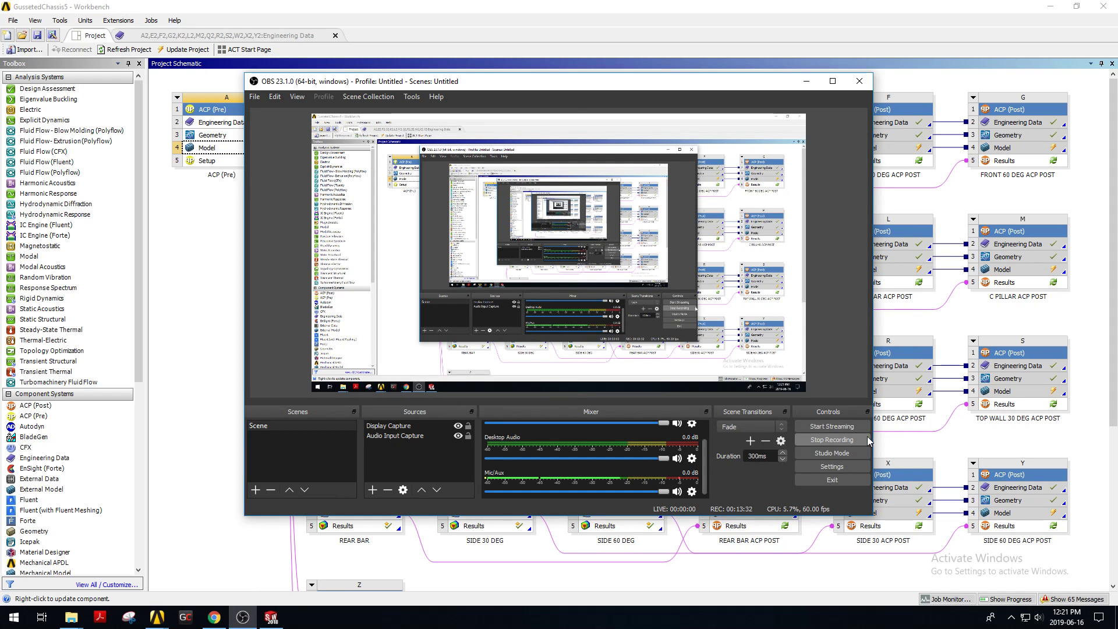